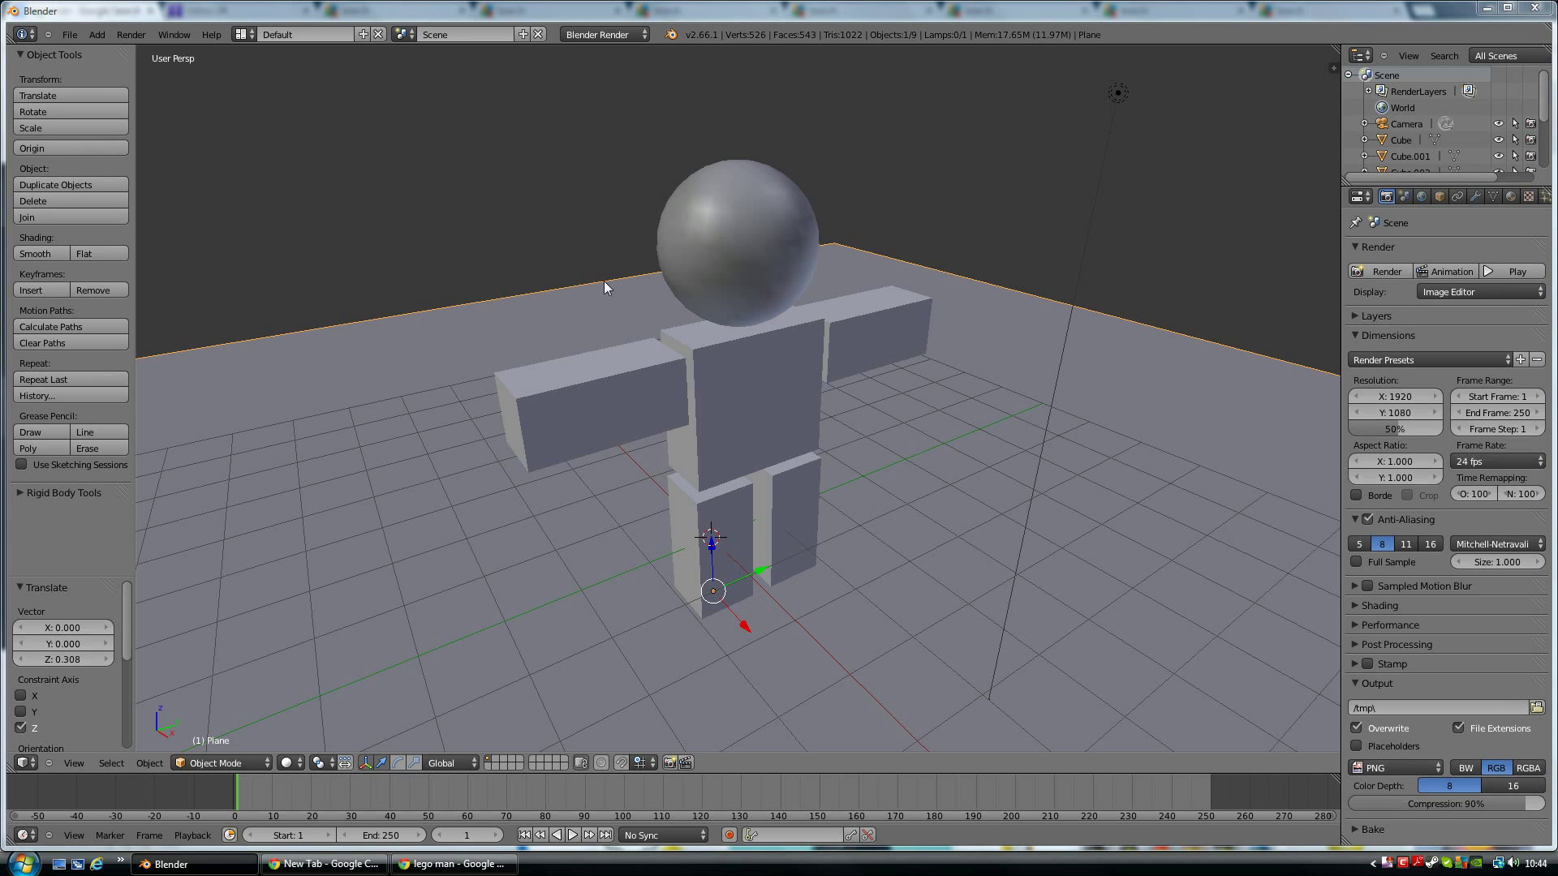
Discard the current figure by starting a new file from the default start-up scene
{"action": "mouse_move", "coordinate": [841, 559]}
{"action": "middle_mouse_down"}
{"action": "mouse_move", "coordinate": [711, 537]}
{"action": "mouse_move", "coordinate": [702, 495]}
{"action": "mouse_move", "coordinate": [791, 498]}
{"action": "mouse_move", "coordinate": [884, 538]}
{"action": "mouse_move", "coordinate": [855, 556]}
{"action": "mouse_move", "coordinate": [777, 535]}
{"action": "mouse_move", "coordinate": [839, 535]}
{"action": "middle_mouse_up"}
{"action": "scroll", "coordinate": [838, 531], "scroll_direction": "down", "scroll_amount": 3}
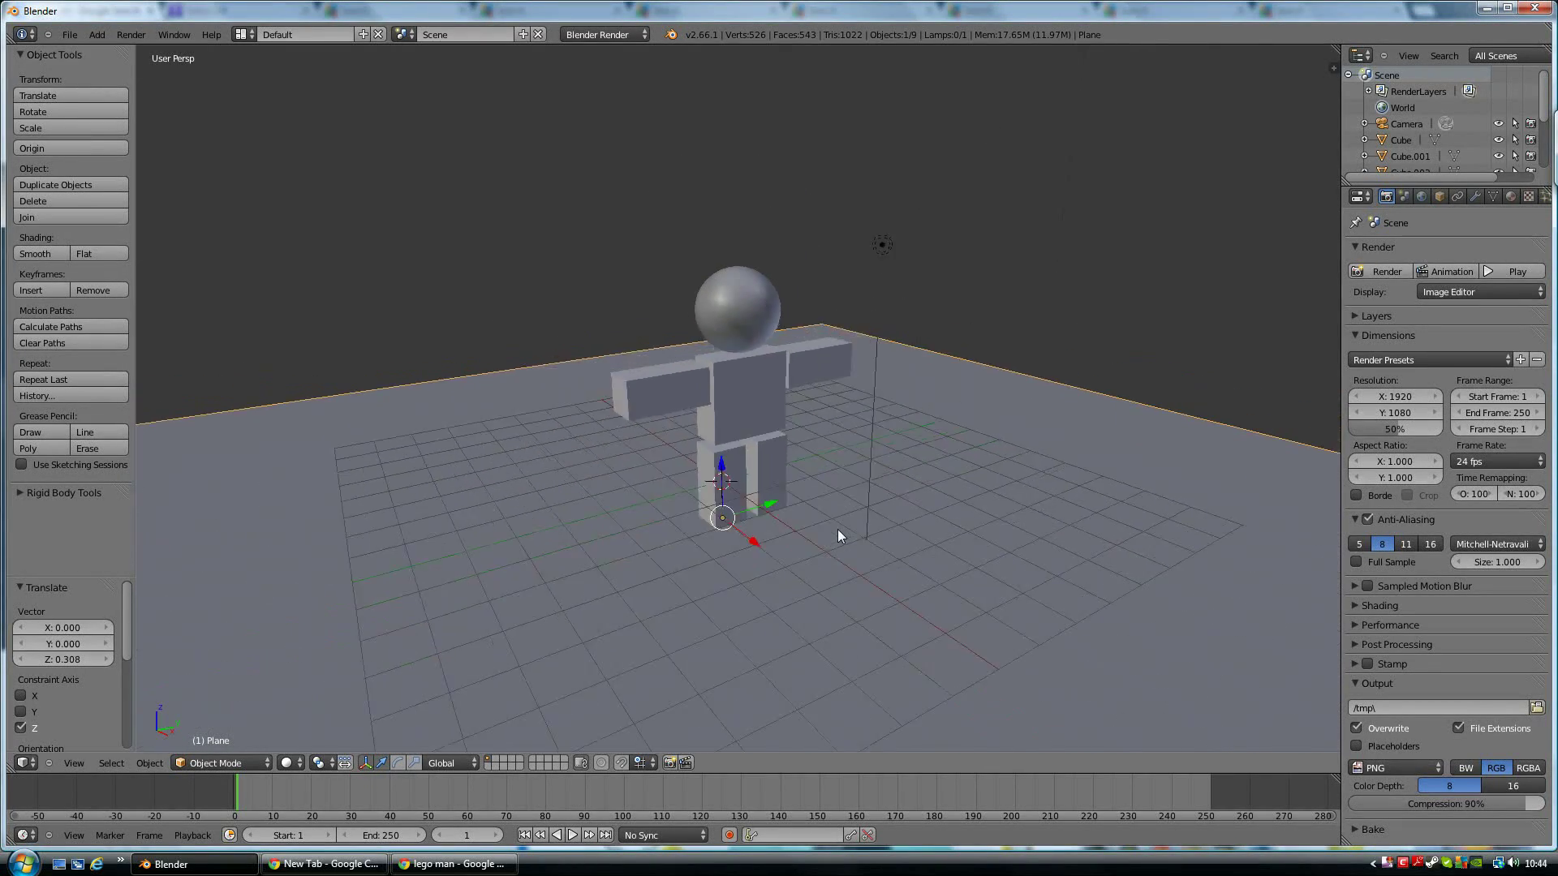
{"action": "scroll", "coordinate": [838, 532], "scroll_direction": "up", "scroll_amount": 2}
{"action": "scroll", "coordinate": [838, 531], "scroll_direction": "down", "scroll_amount": 1}
{"action": "scroll", "coordinate": [837, 535], "scroll_direction": "up", "scroll_amount": 1}
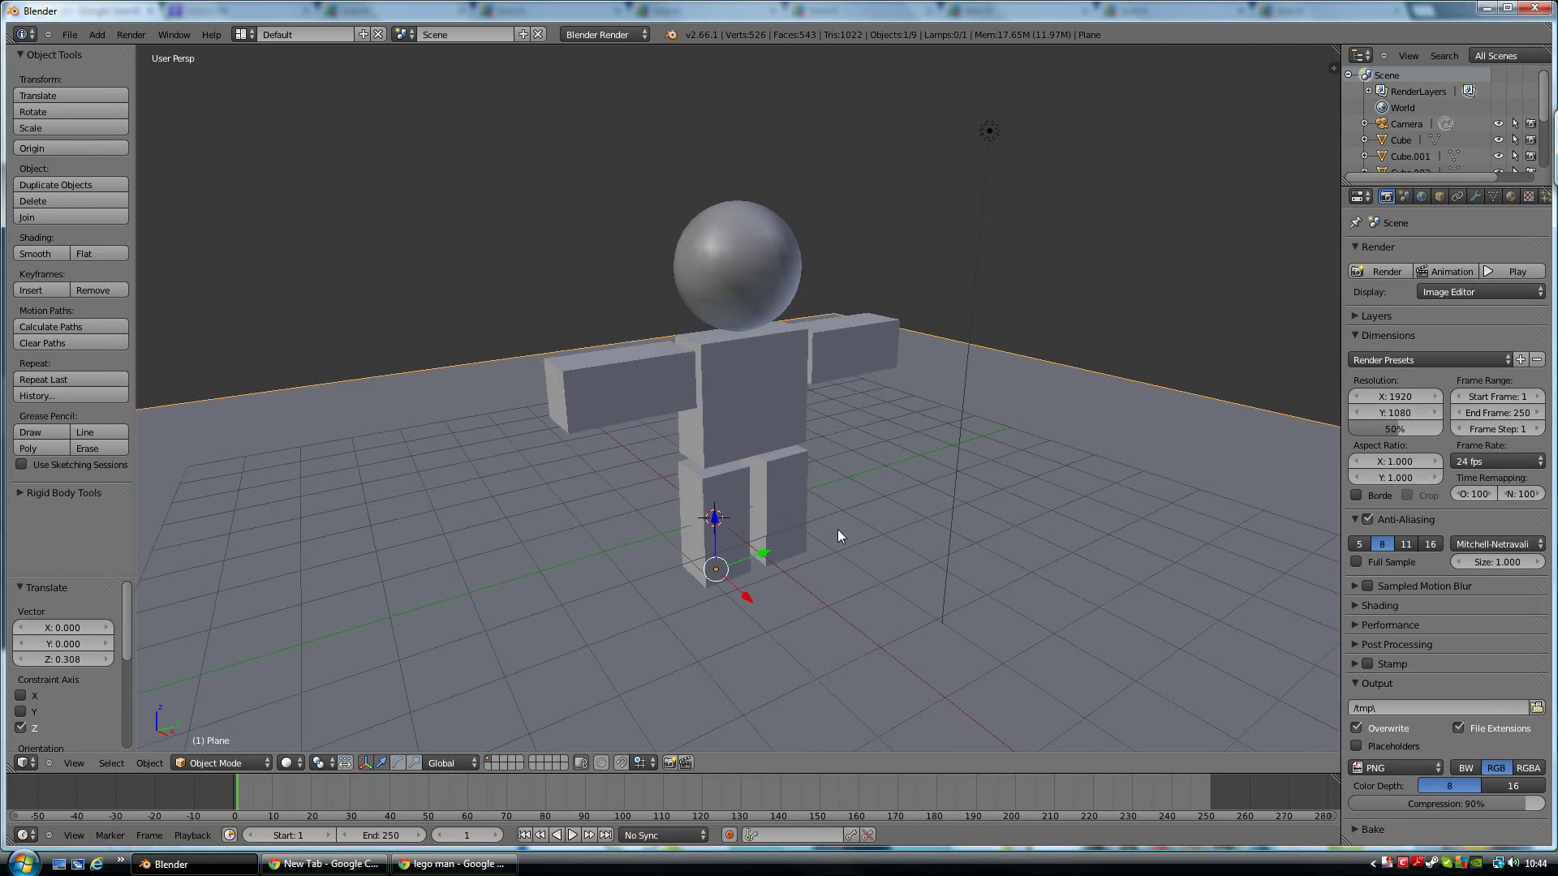
{"action": "mouse_move", "coordinate": [837, 535]}
{"action": "middle_mouse_down"}
{"action": "mouse_move", "coordinate": [731, 539]}
{"action": "mouse_move", "coordinate": [855, 538]}
{"action": "mouse_move", "coordinate": [845, 563]}
{"action": "middle_mouse_up"}
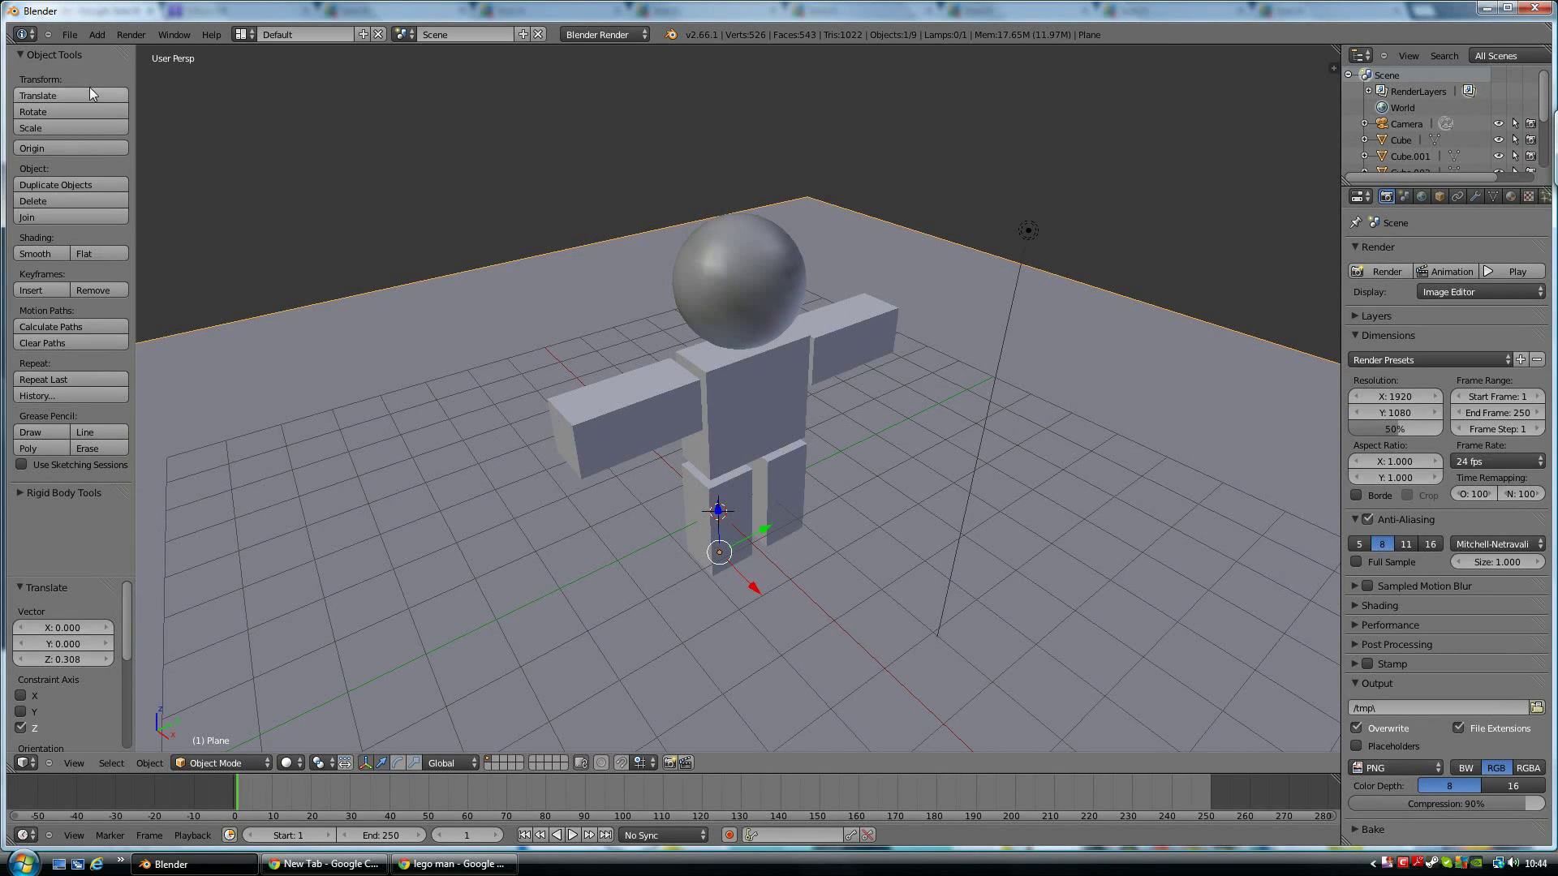
{"action": "left_click", "coordinate": [69, 34]}
{"action": "left_click", "coordinate": [88, 49]}
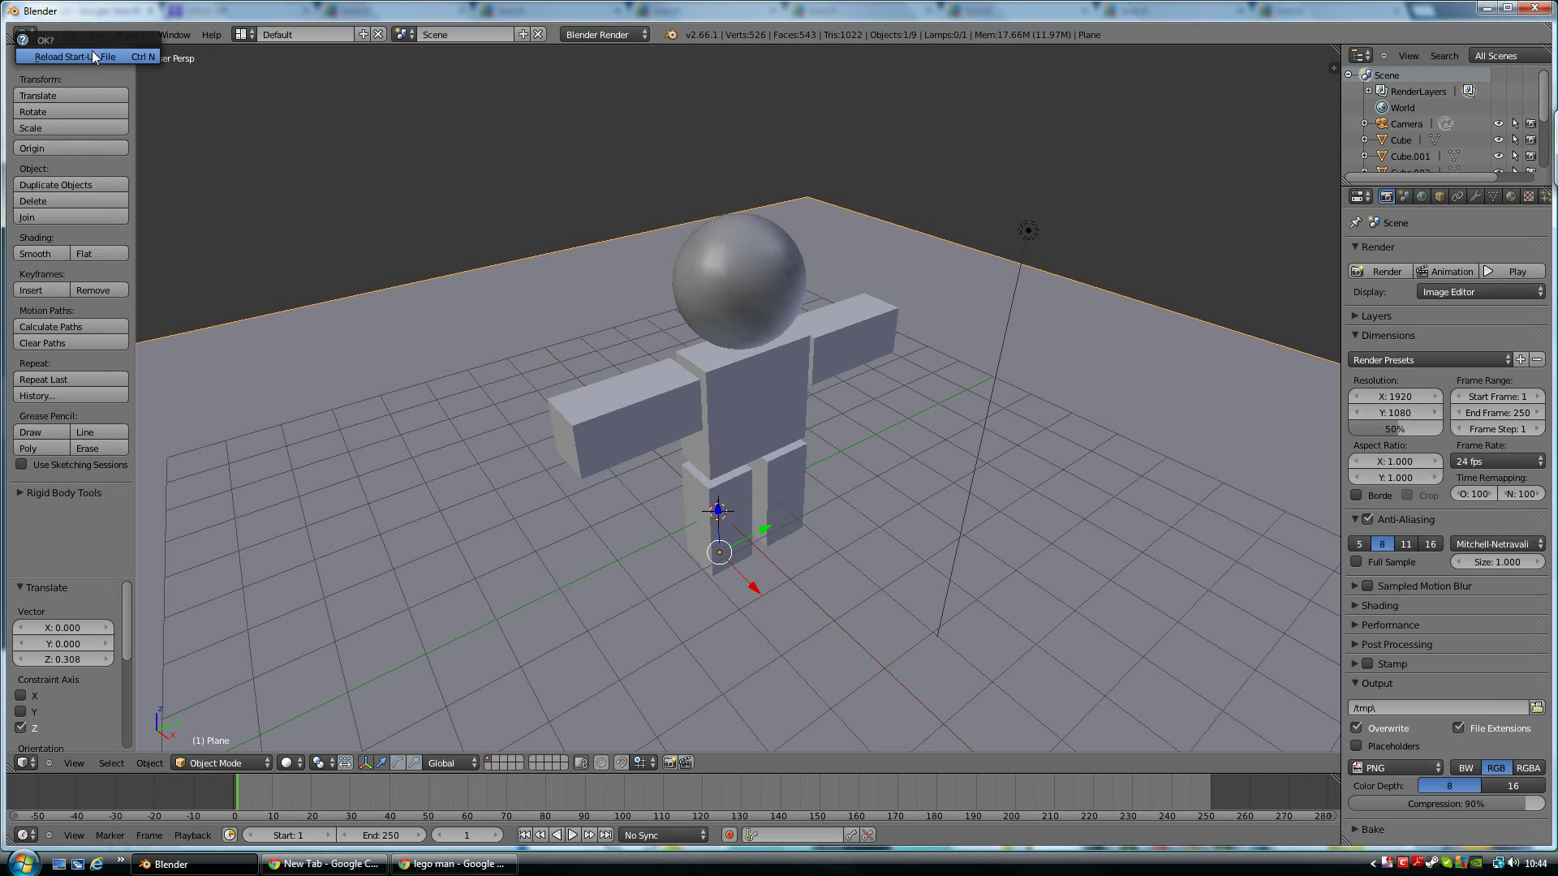
{"action": "left_click", "coordinate": [90, 55]}
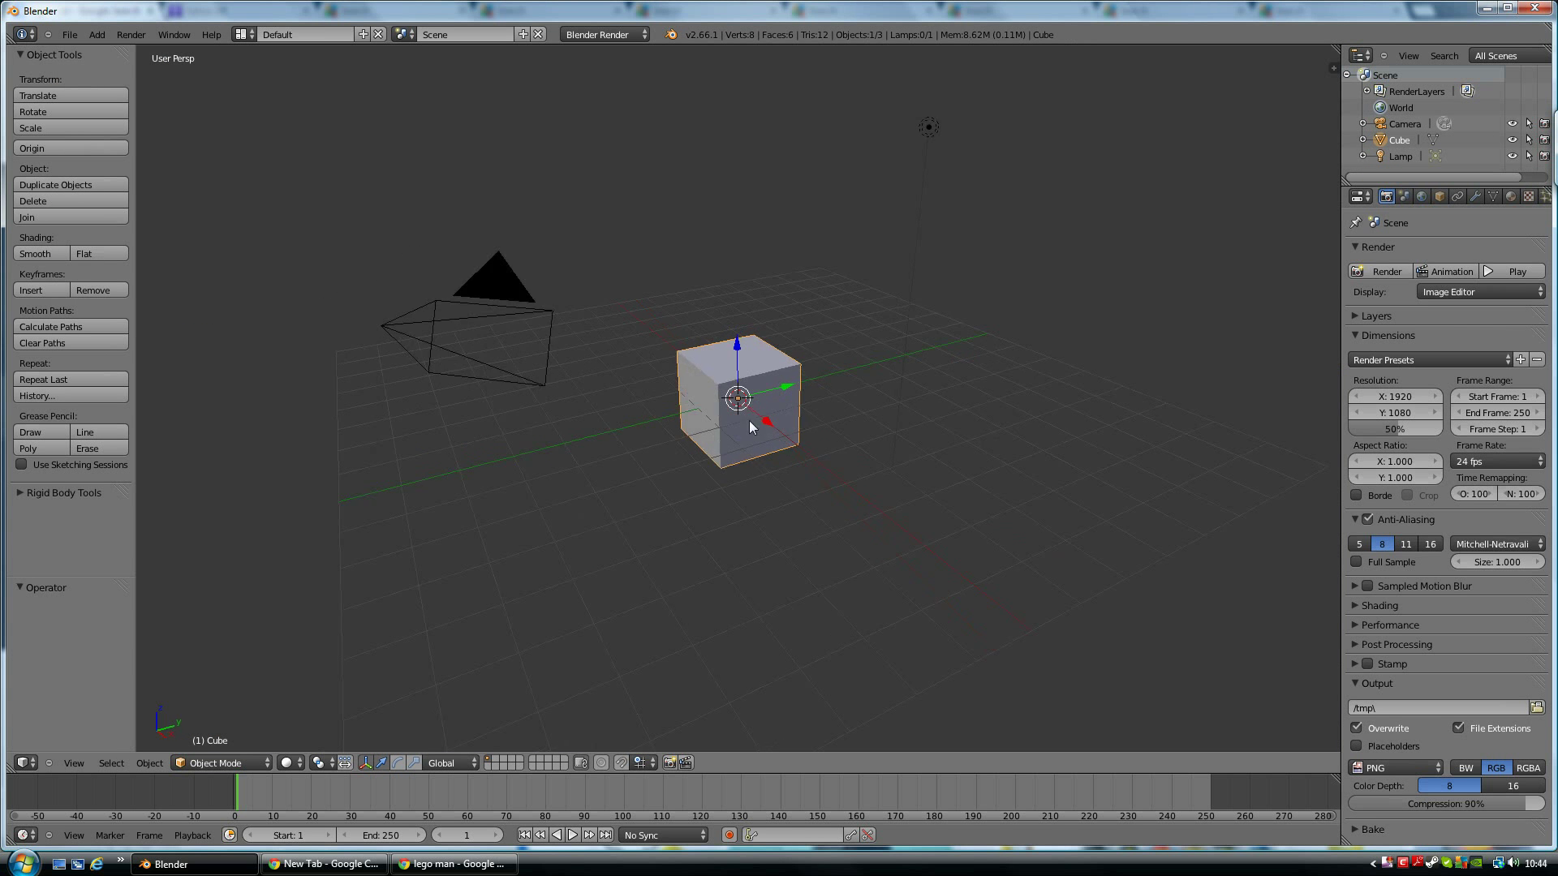
Orbit and zoom the 3D view in on the default cube
{"action": "mouse_move", "coordinate": [748, 420]}
{"action": "middle_mouse_down"}
{"action": "mouse_move", "coordinate": [806, 440]}
{"action": "mouse_move", "coordinate": [646, 436]}
{"action": "mouse_move", "coordinate": [681, 410]}
{"action": "mouse_move", "coordinate": [719, 430]}
{"action": "middle_mouse_up"}
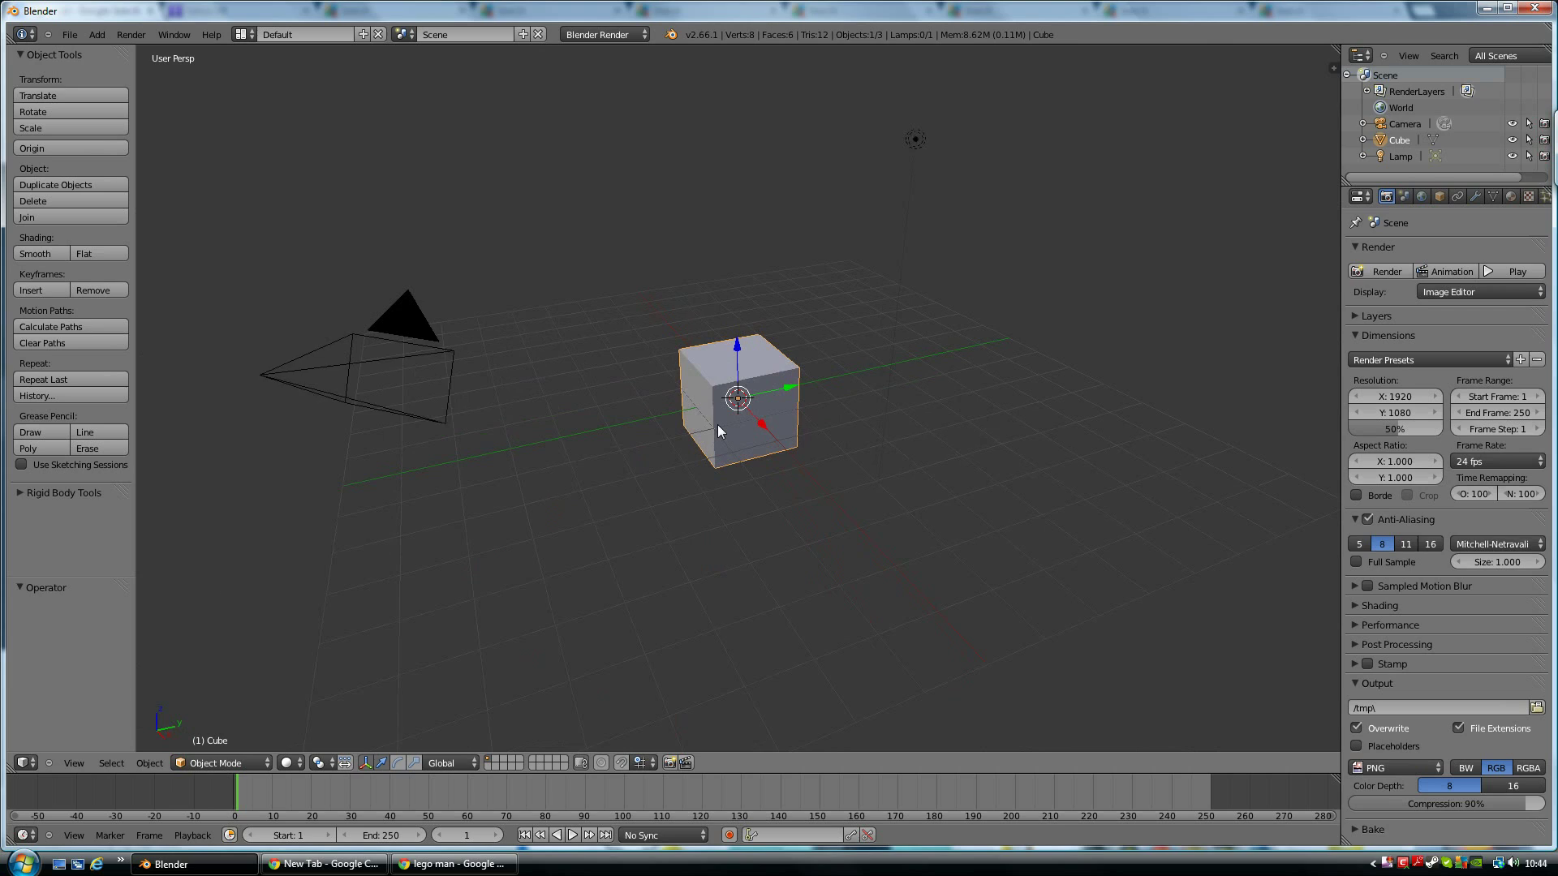
{"action": "scroll", "coordinate": [717, 426], "scroll_direction": "up", "scroll_amount": 4}
{"action": "scroll", "coordinate": [717, 426], "scroll_direction": "down", "scroll_amount": 2}
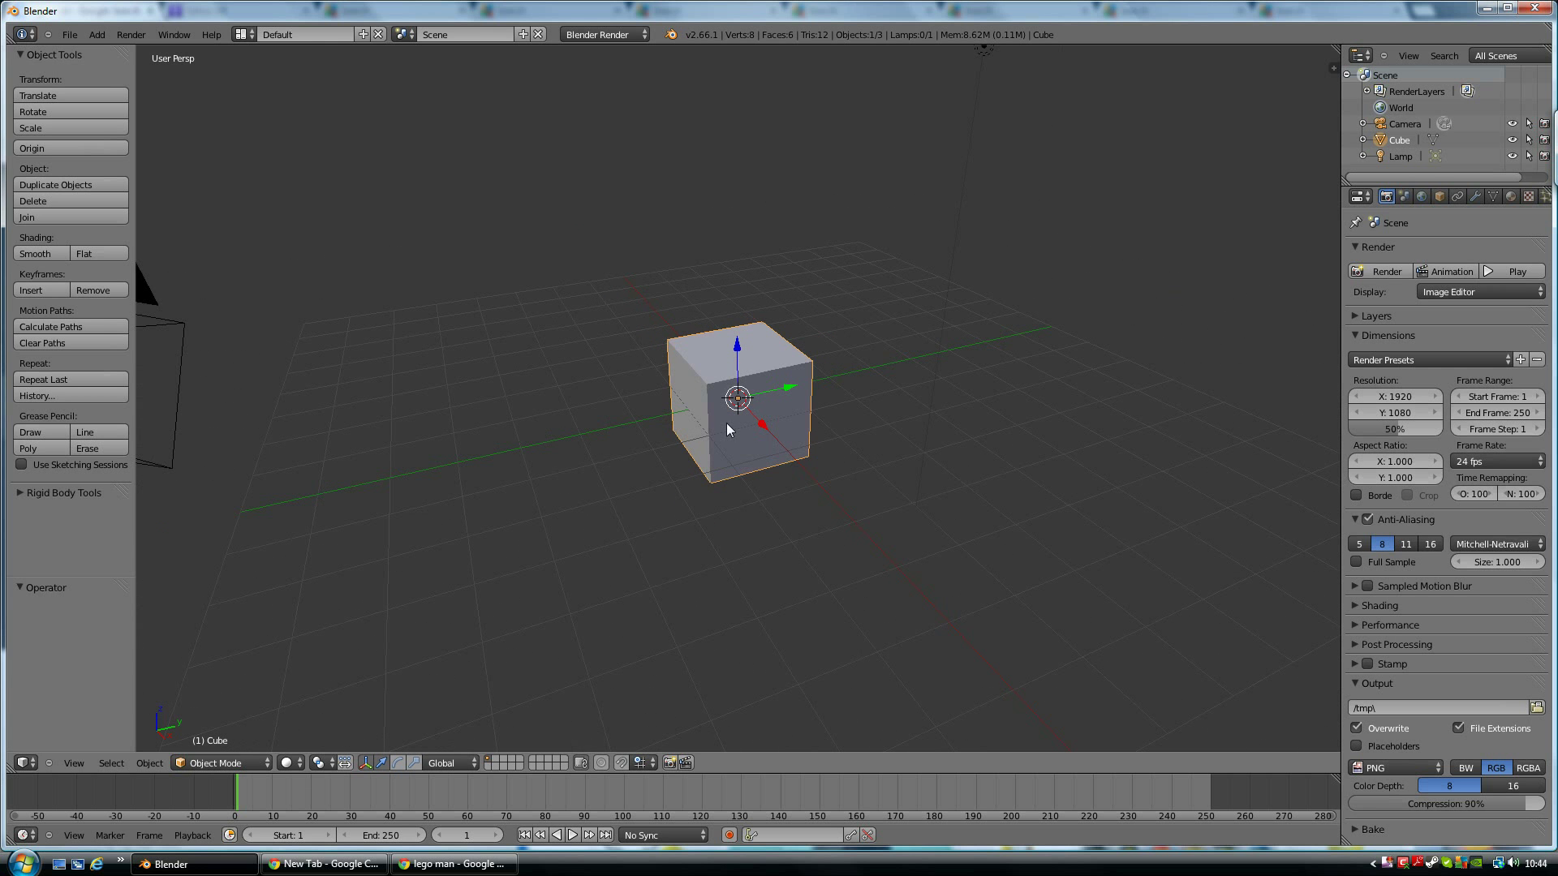
{"action": "mouse_move", "coordinate": [664, 423]}
{"action": "middle_mouse_down"}
{"action": "mouse_move", "coordinate": [602, 429]}
{"action": "mouse_move", "coordinate": [589, 532]}
{"action": "mouse_move", "coordinate": [674, 445]}
{"action": "mouse_move", "coordinate": [610, 430]}
{"action": "mouse_move", "coordinate": [662, 451]}
{"action": "middle_mouse_up"}
{"action": "scroll", "coordinate": [711, 457], "scroll_direction": "up", "scroll_amount": 3}
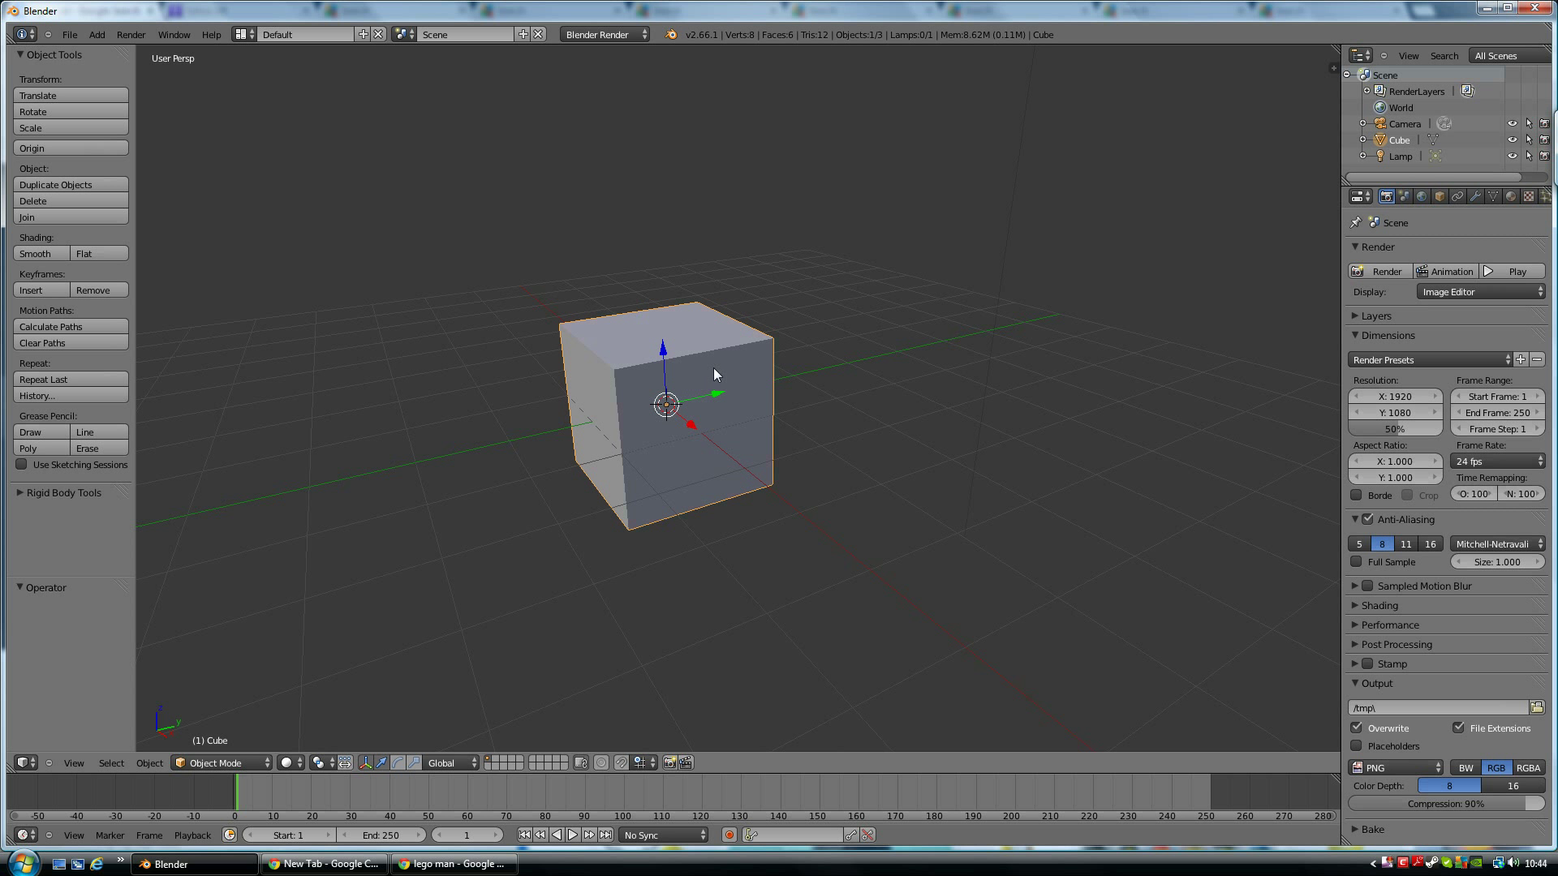
Scale the cube down to about 0.346, then stretch it along Z into a tall leg block
{"action": "key", "text": "s"}
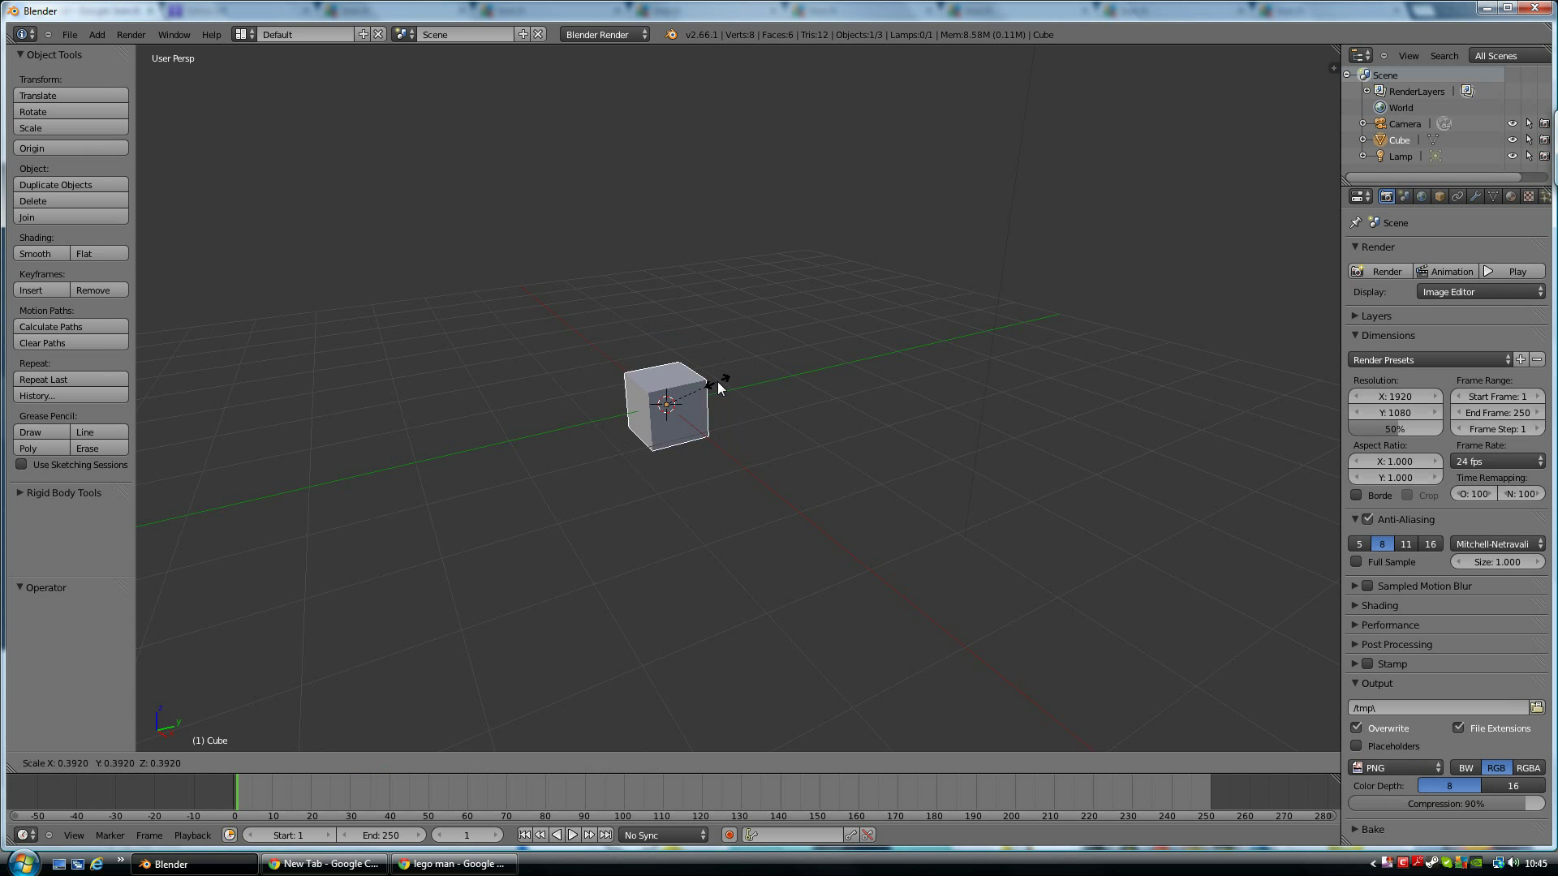
{"action": "left_click", "coordinate": [711, 383]}
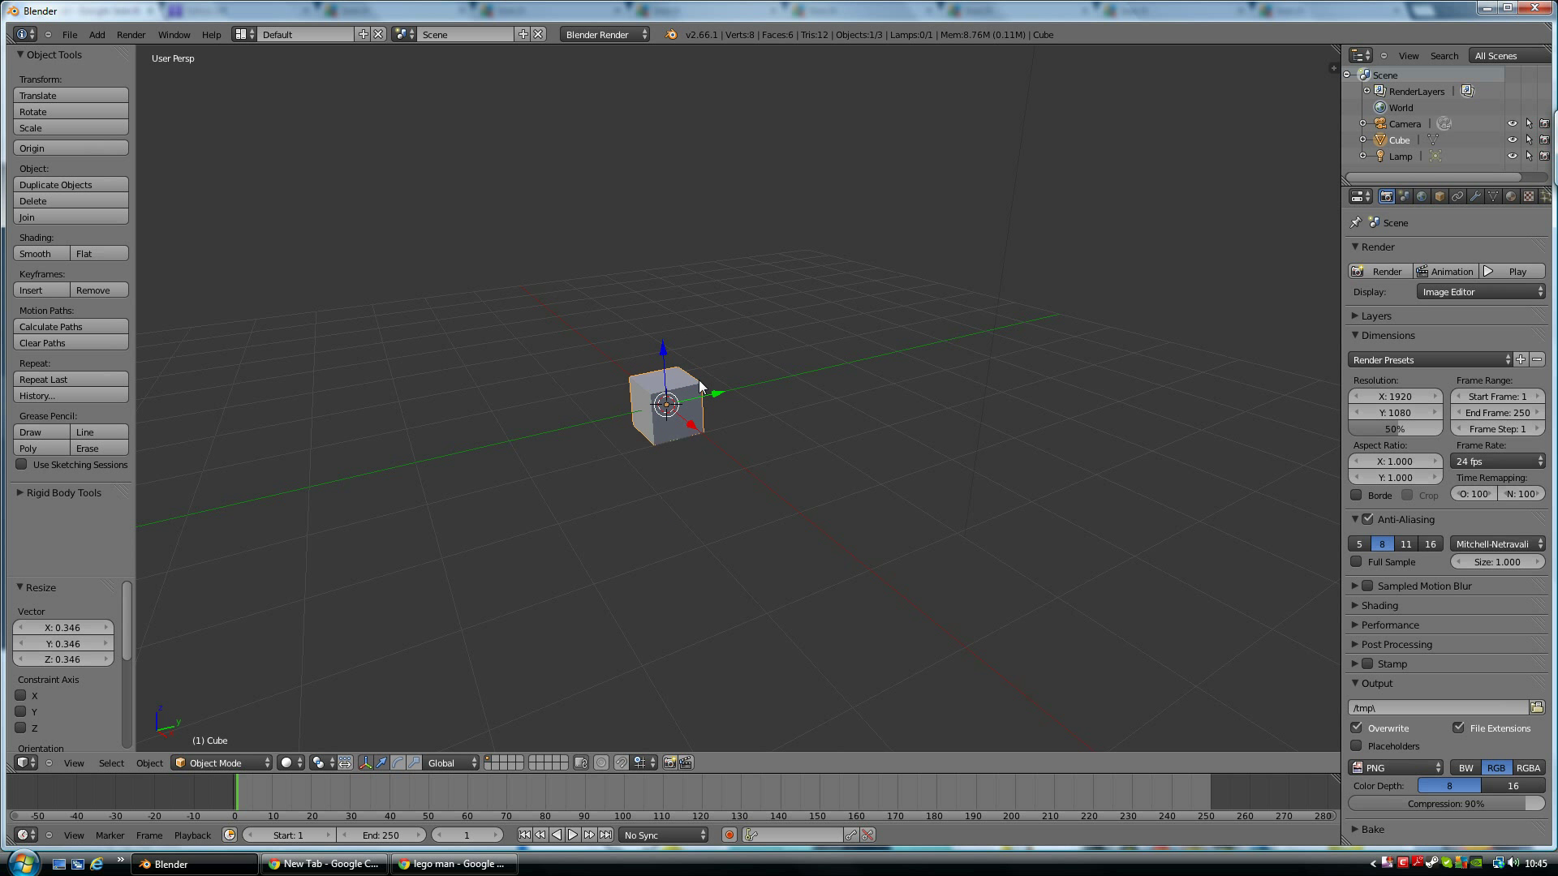
{"action": "scroll", "coordinate": [680, 404], "scroll_direction": "up", "scroll_amount": 2}
{"action": "scroll", "coordinate": [680, 404], "scroll_direction": "up", "scroll_amount": 1}
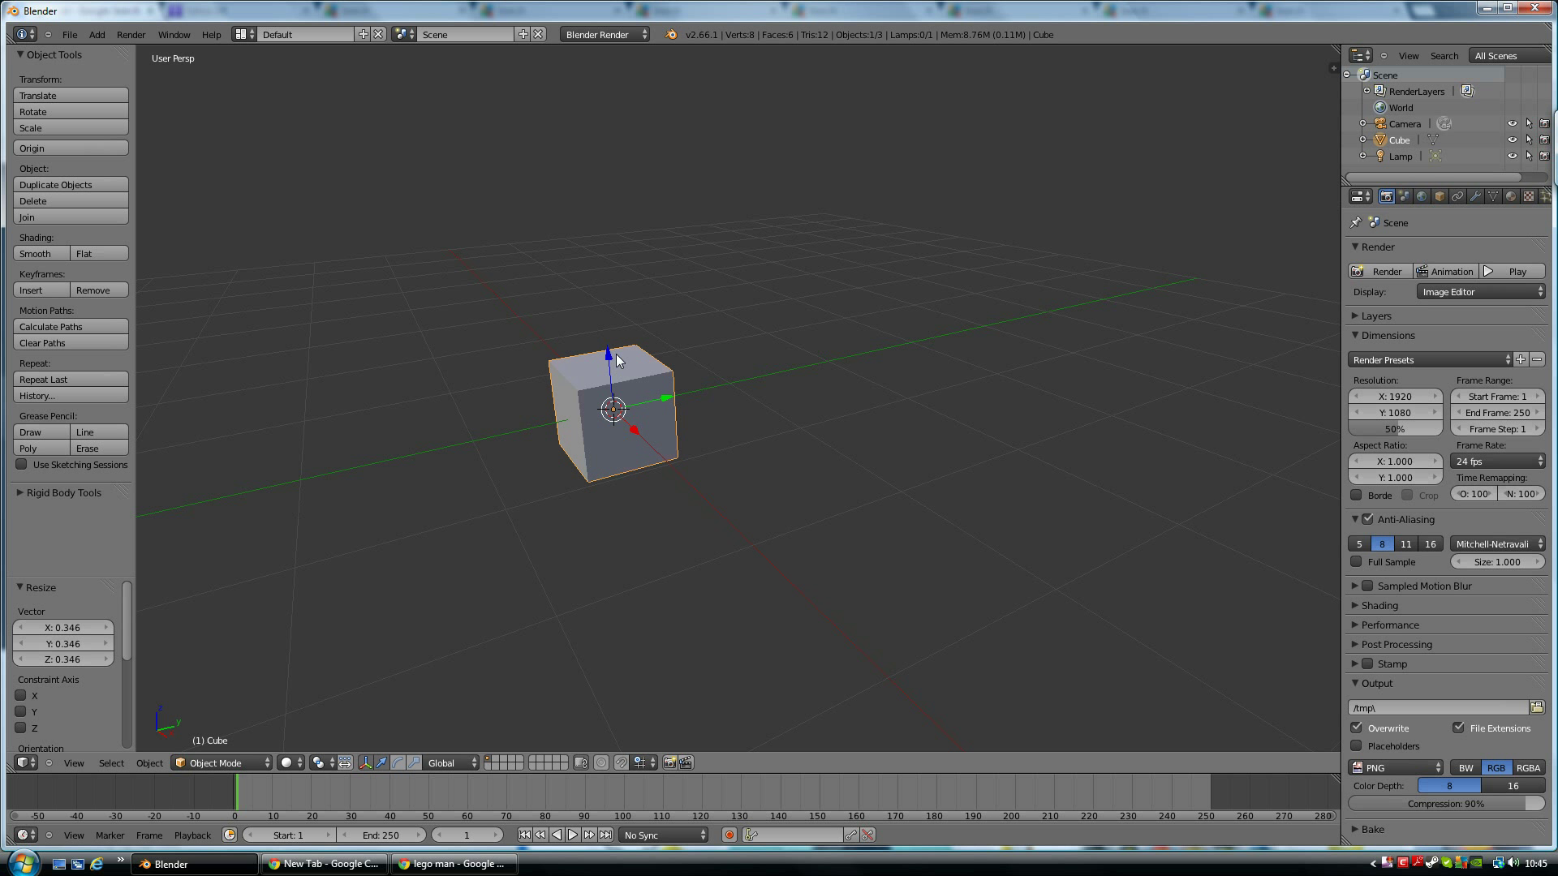
{"action": "key", "text": "s"}
{"action": "key", "text": "z"}
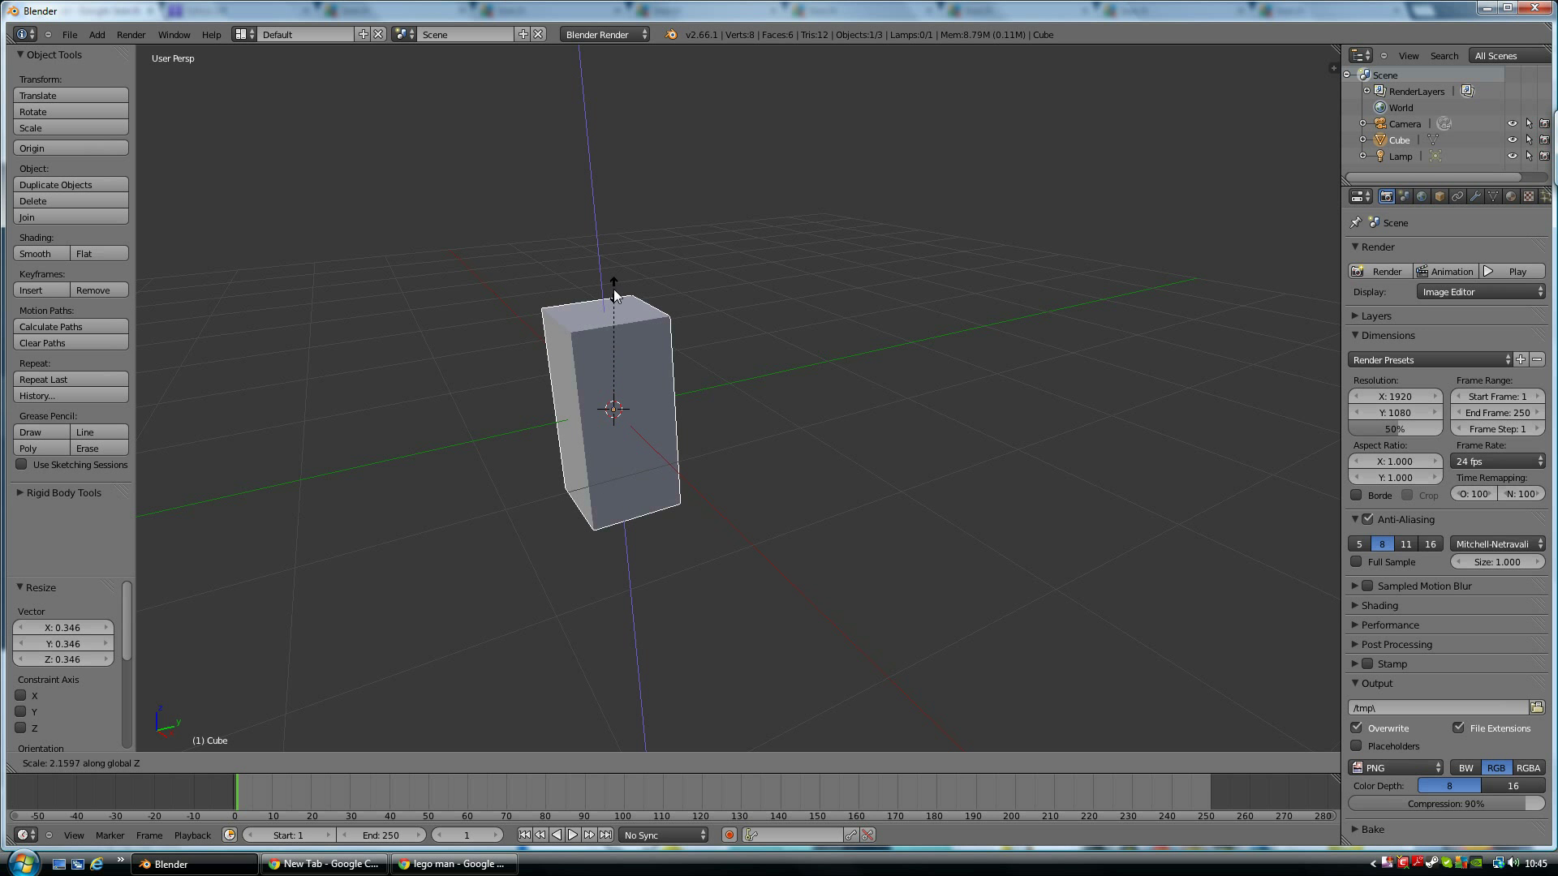
{"action": "left_click", "coordinate": [612, 285]}
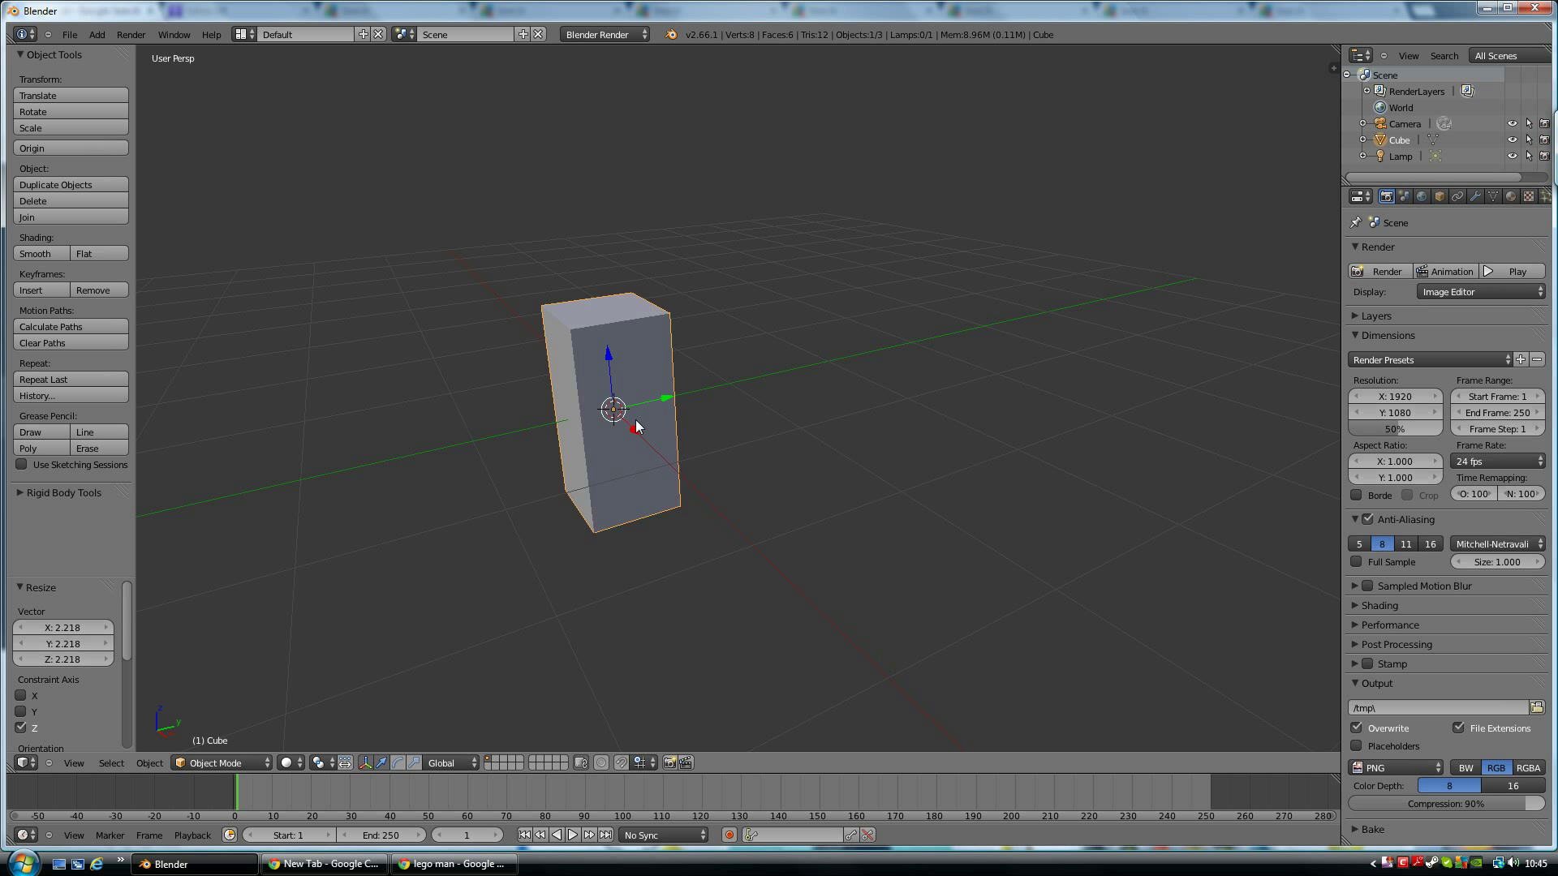
Duplicate the tall block and slide it along Y, then undo and nudge the original slightly
{"action": "key", "text": "shift+d"}
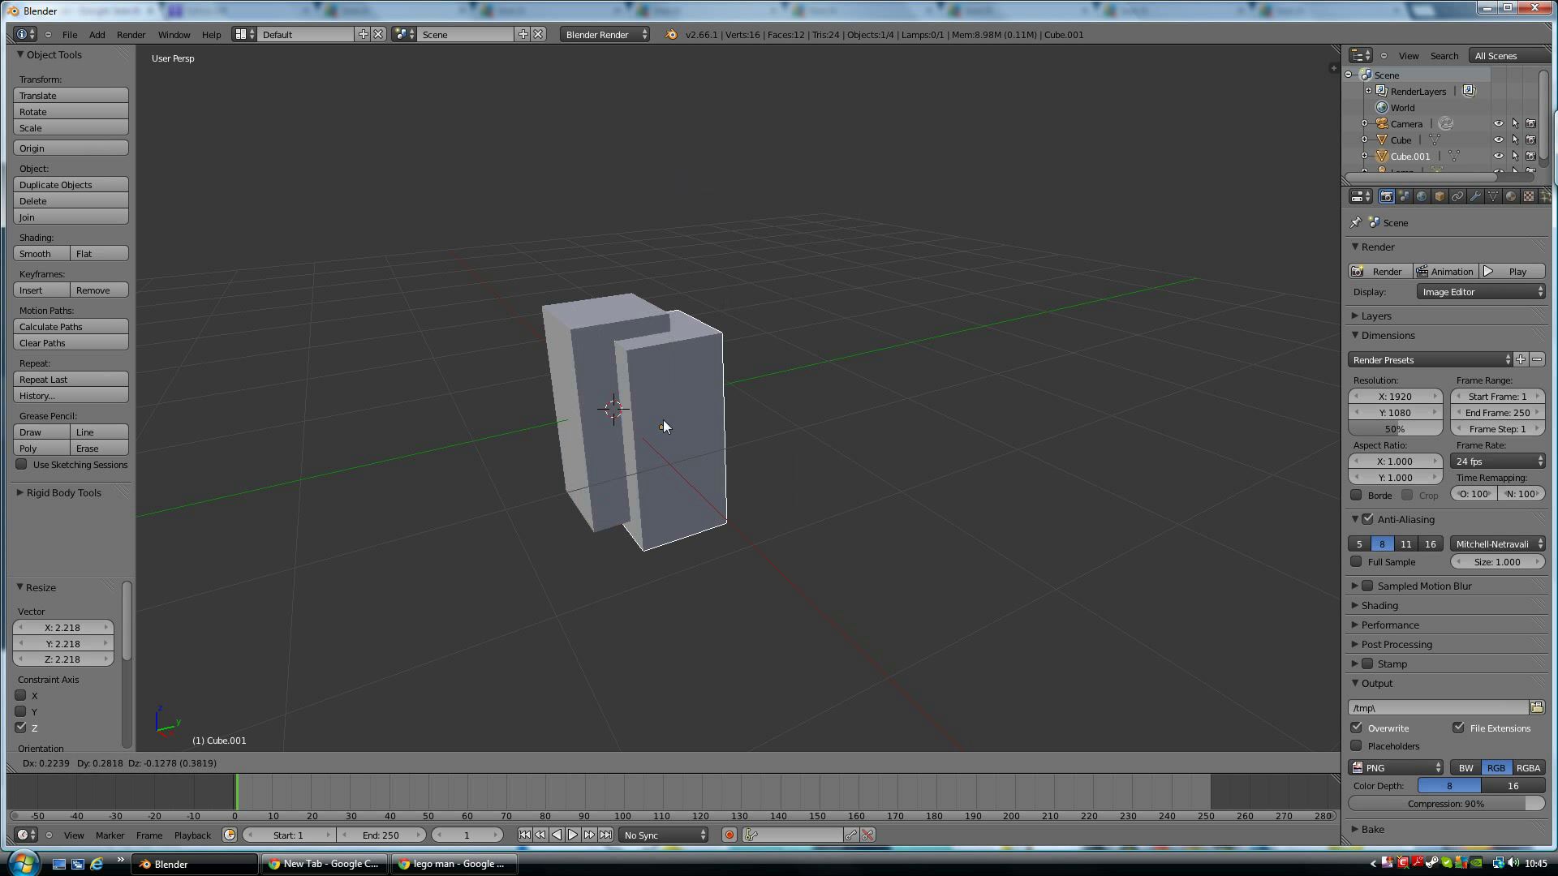
{"action": "left_click", "coordinate": [663, 417]}
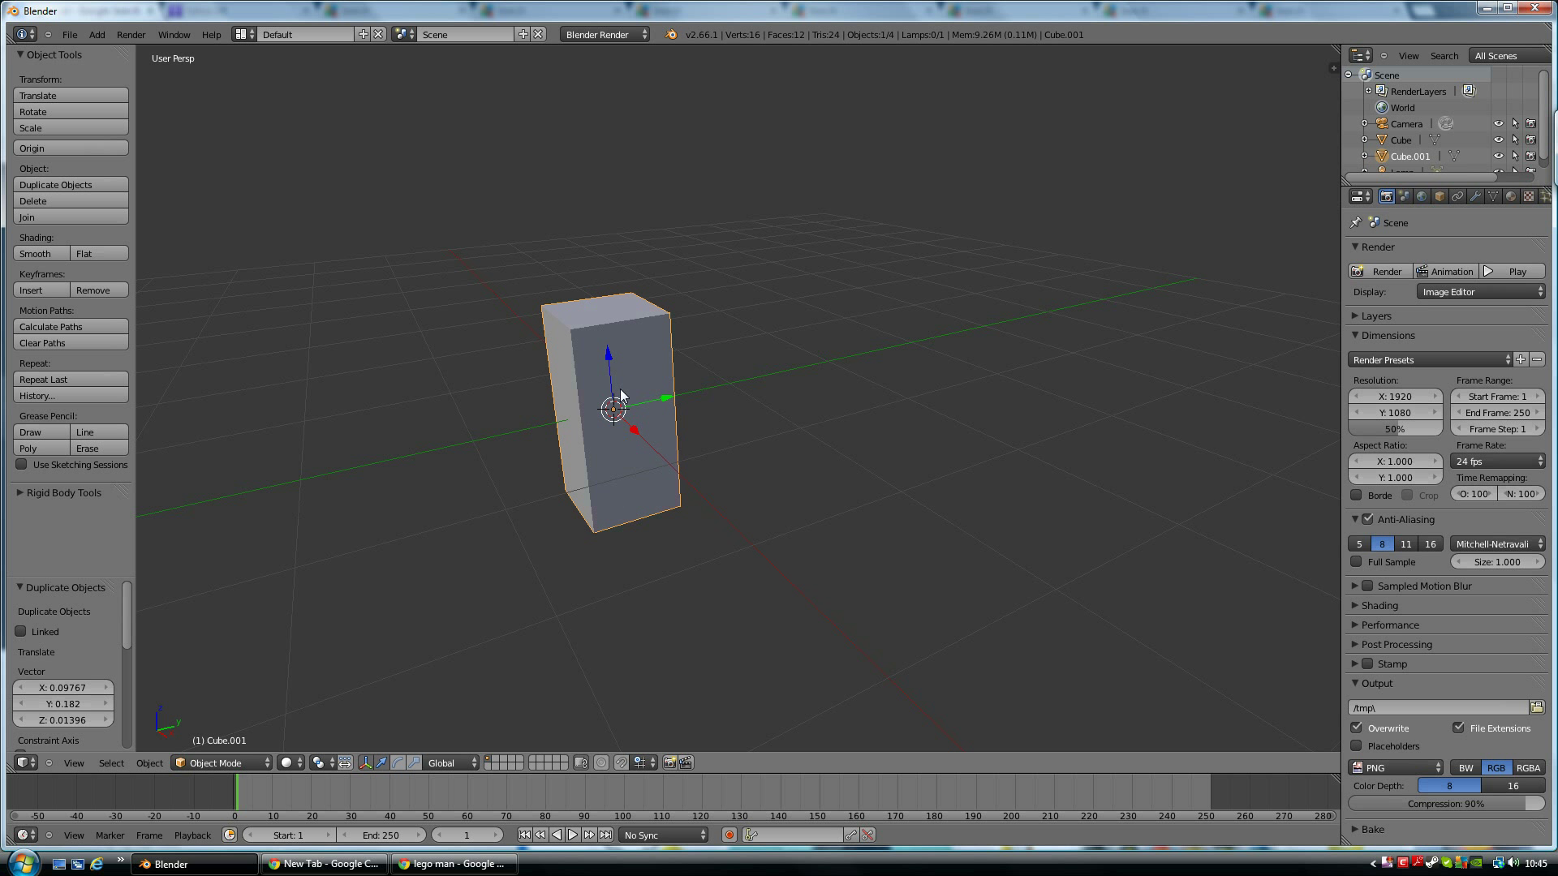
{"action": "left_click_drag", "start_coordinate": [670, 399], "coordinate": [761, 358]}
{"action": "key", "text": "ctrl+z"}
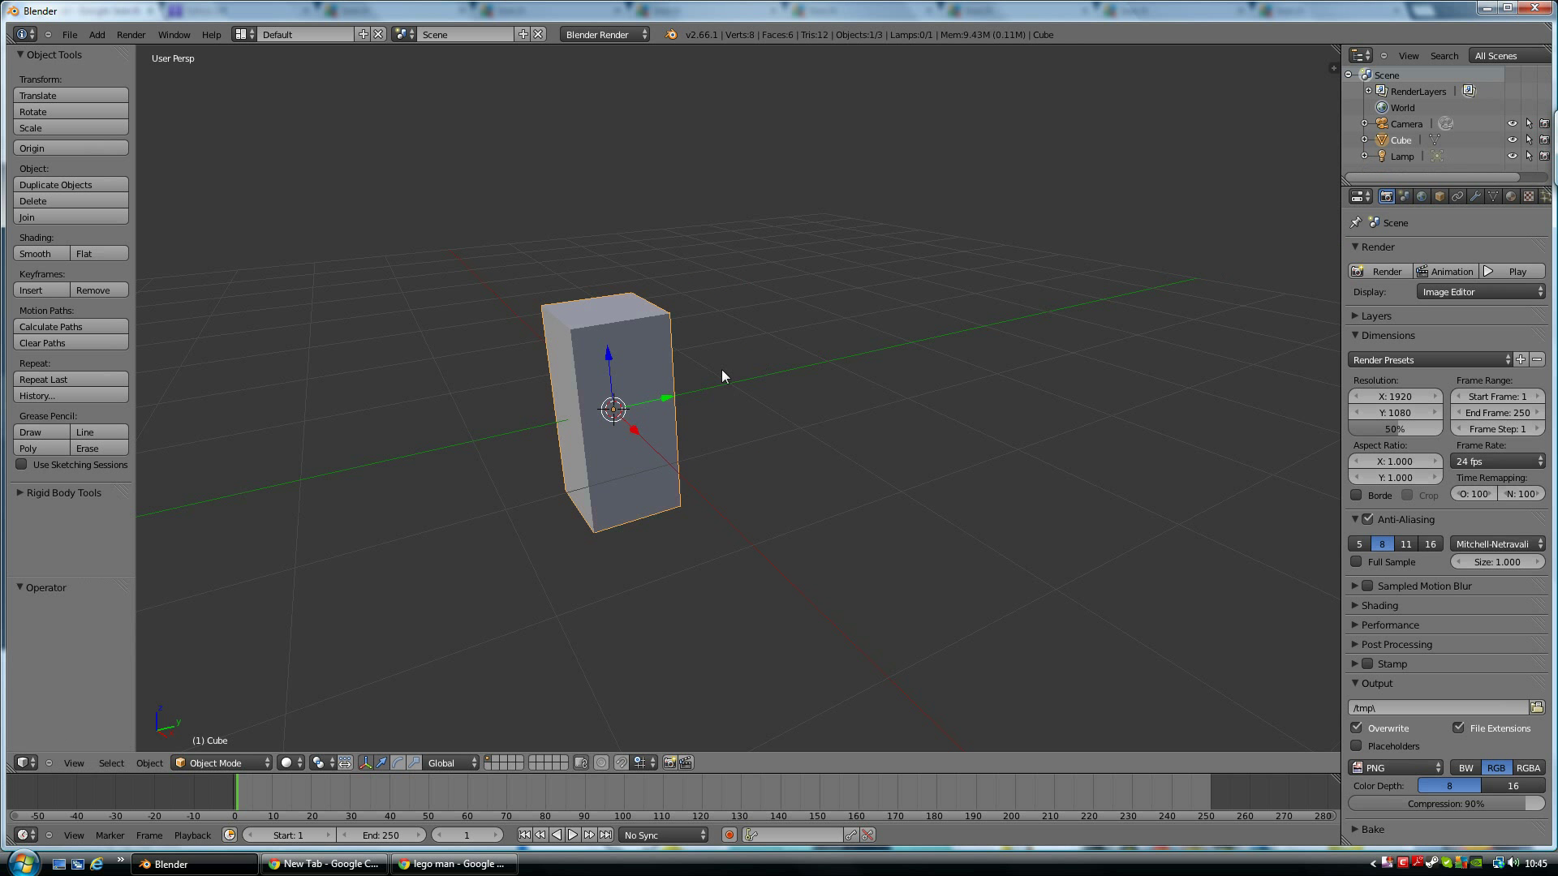
{"action": "left_click_drag", "start_coordinate": [667, 397], "coordinate": [652, 402]}
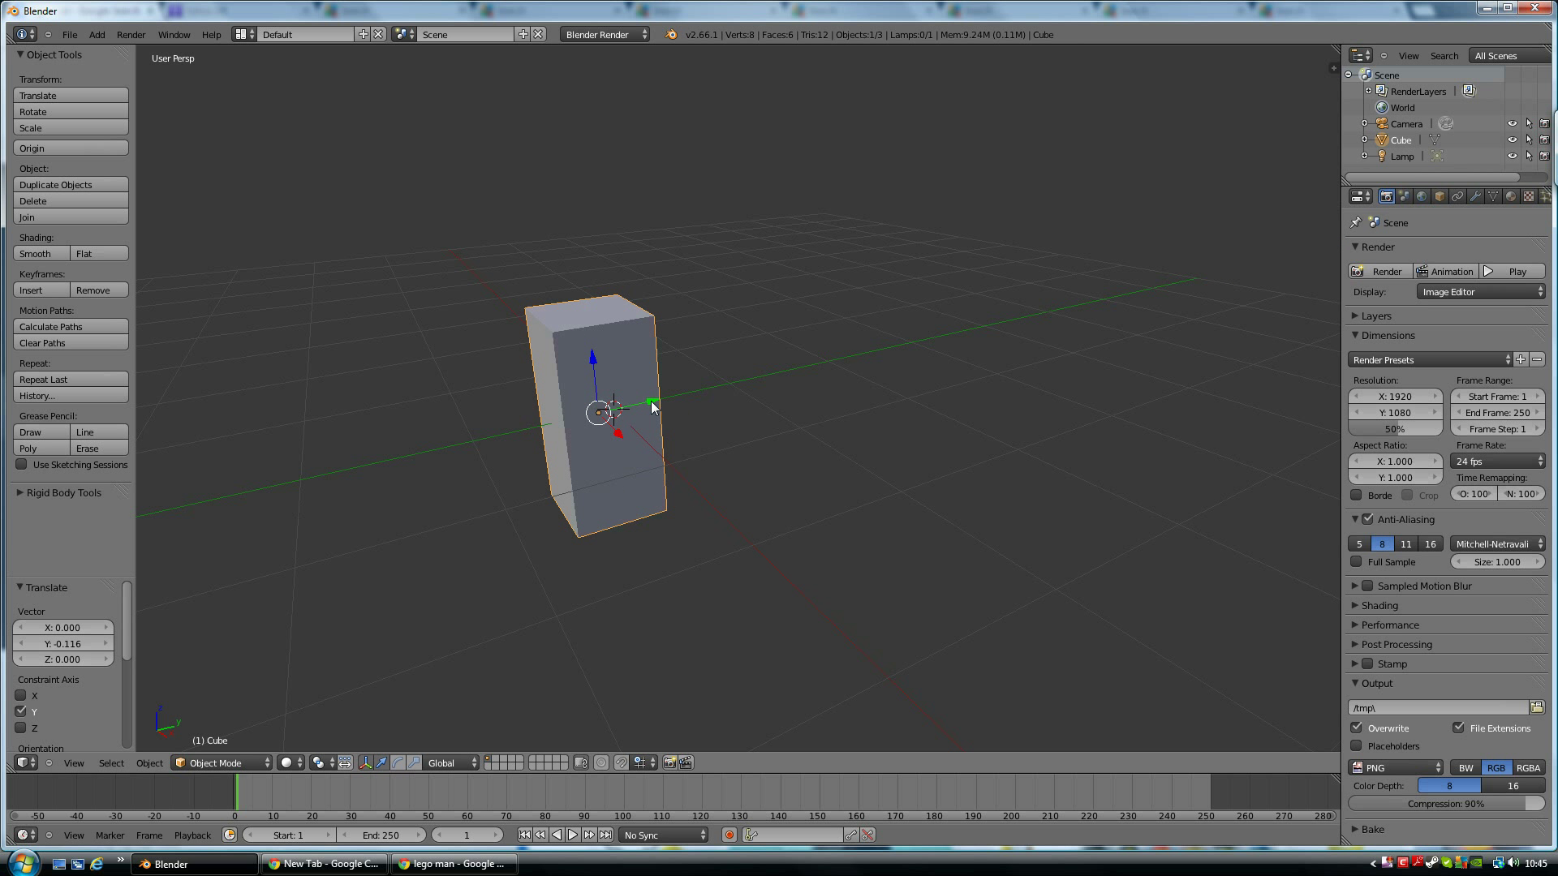
Duplicate the block again and place Cube.001 beside the original along Y, undoing the X move
{"action": "key", "text": "shift+d"}
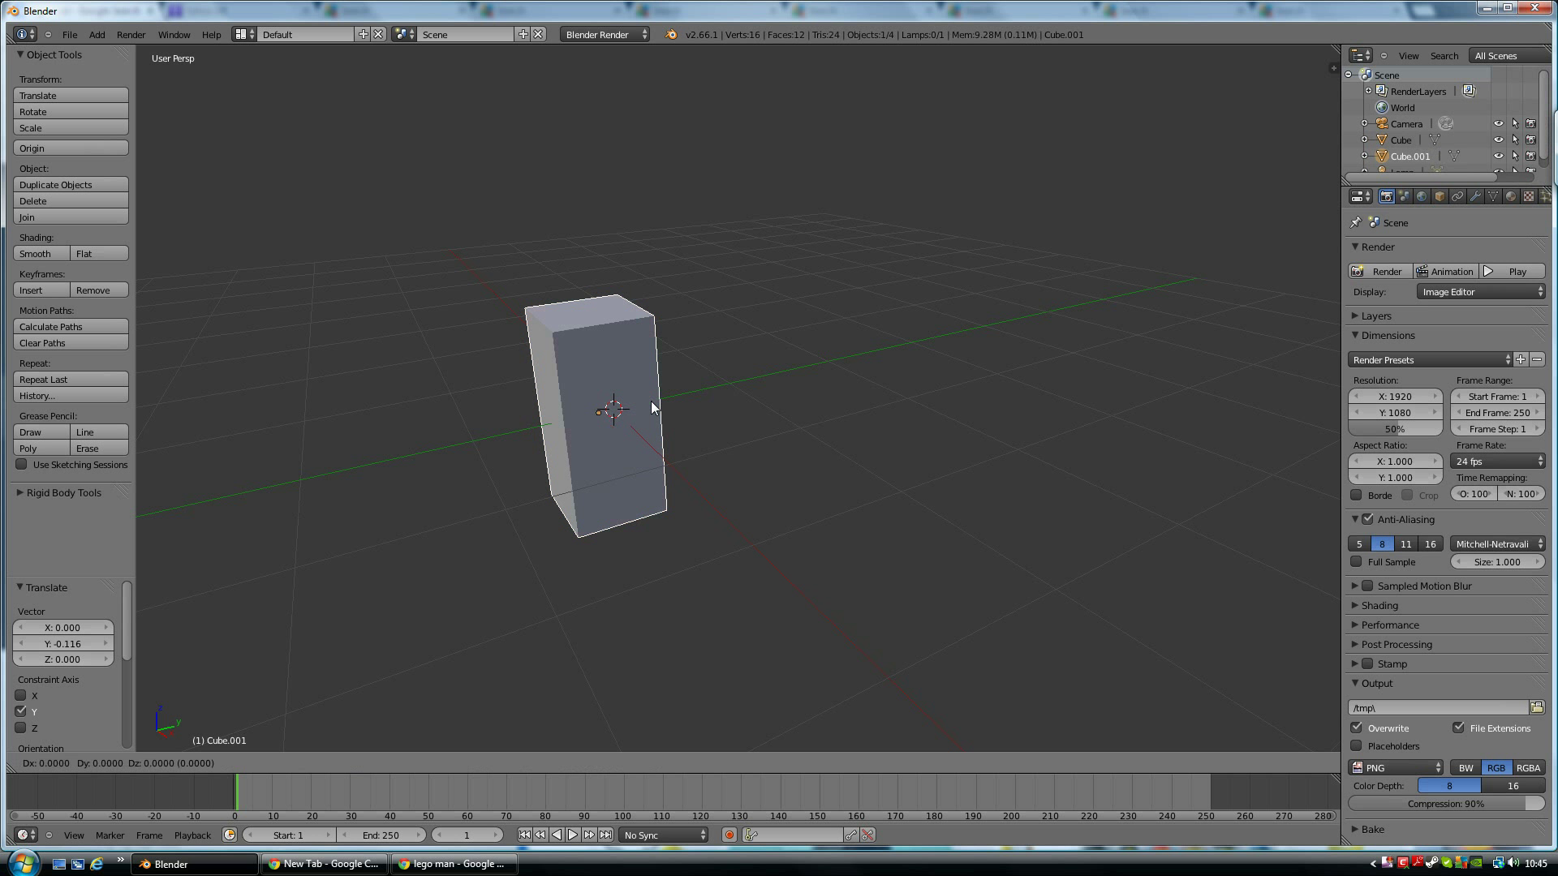
{"action": "right_click", "coordinate": [652, 406]}
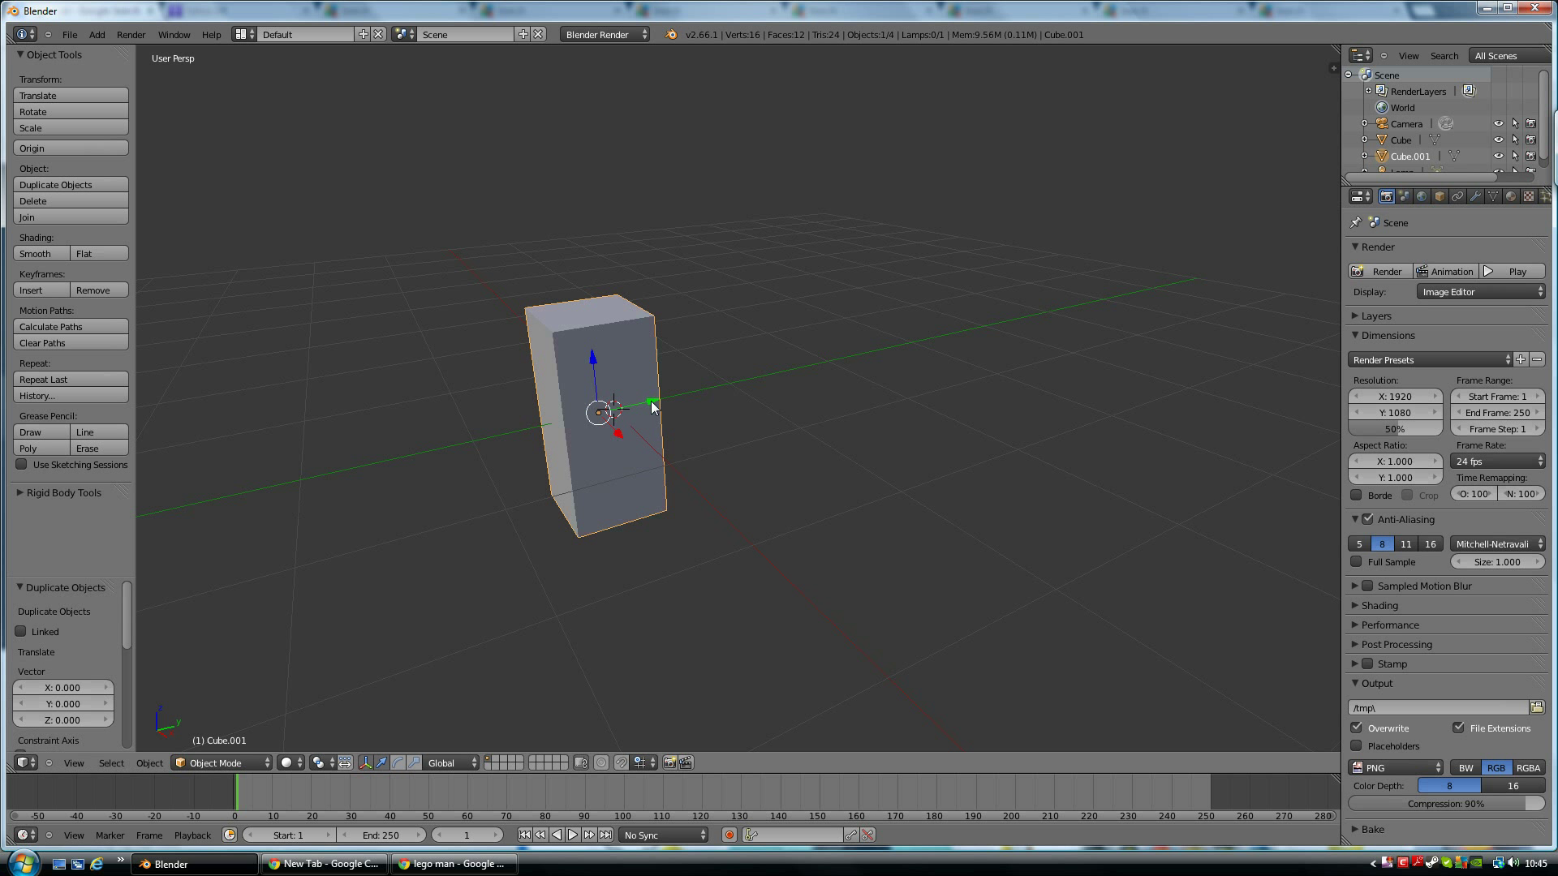
{"action": "left_click_drag", "start_coordinate": [652, 402], "coordinate": [744, 379]}
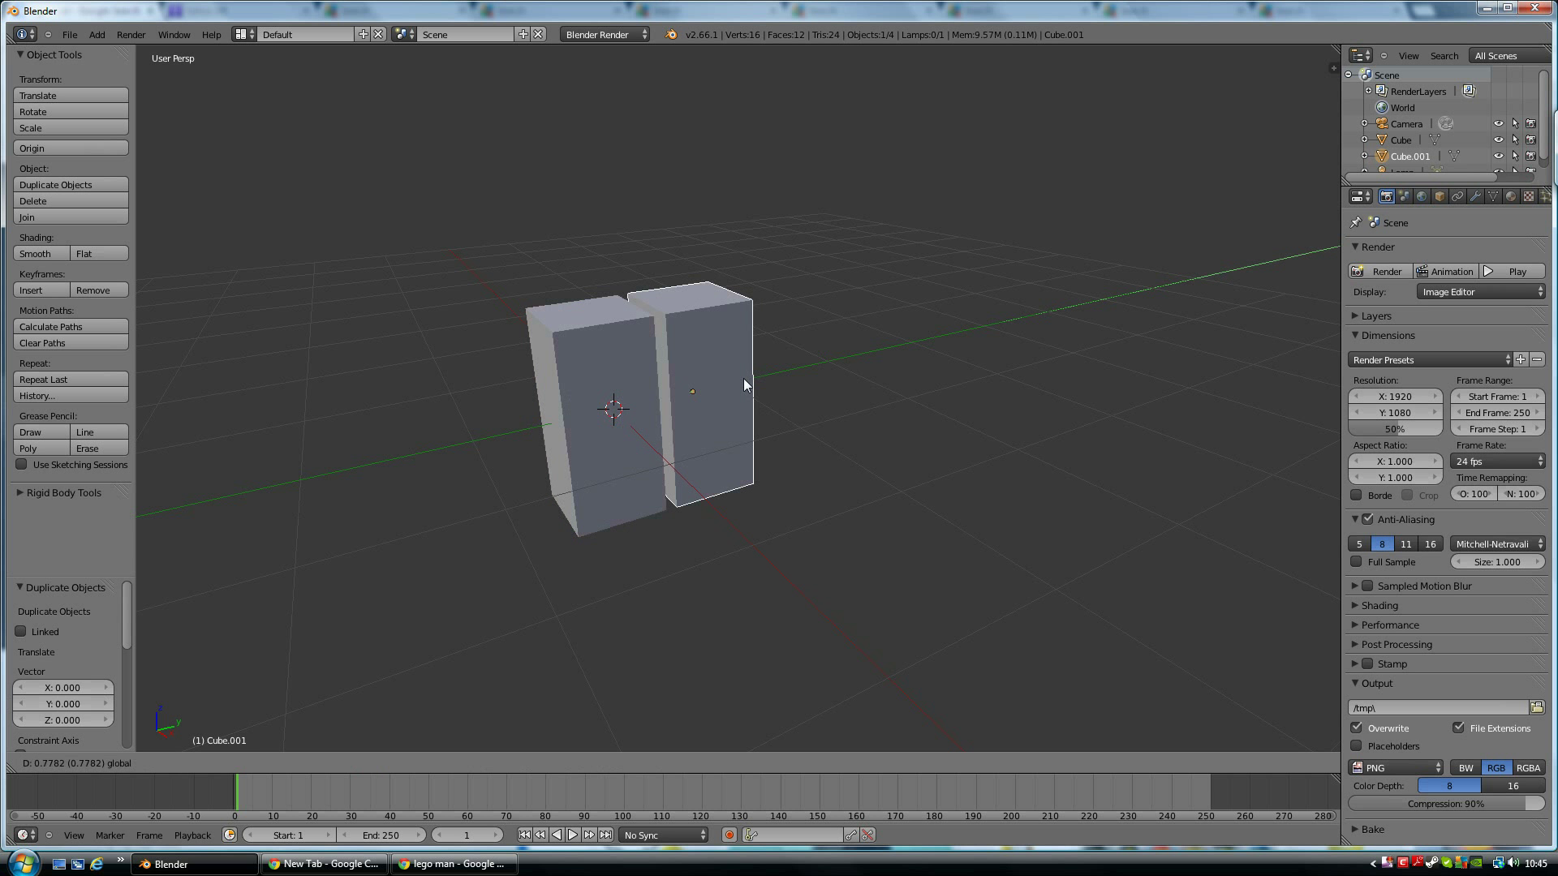
{"action": "left_click", "coordinate": [743, 378]}
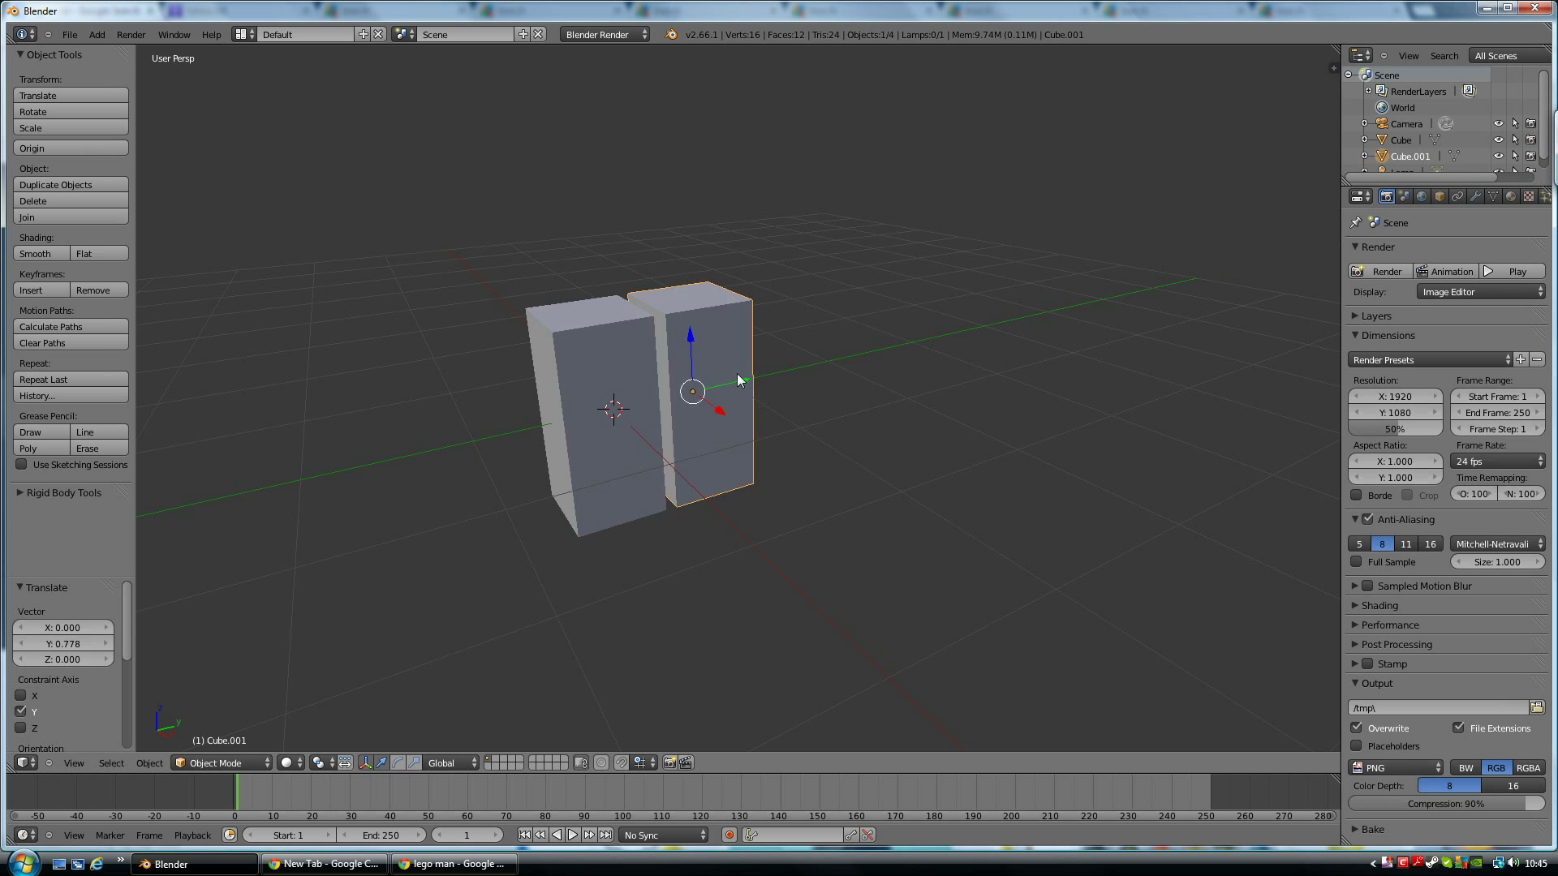
{"action": "left_click_drag", "start_coordinate": [716, 411], "coordinate": [800, 500]}
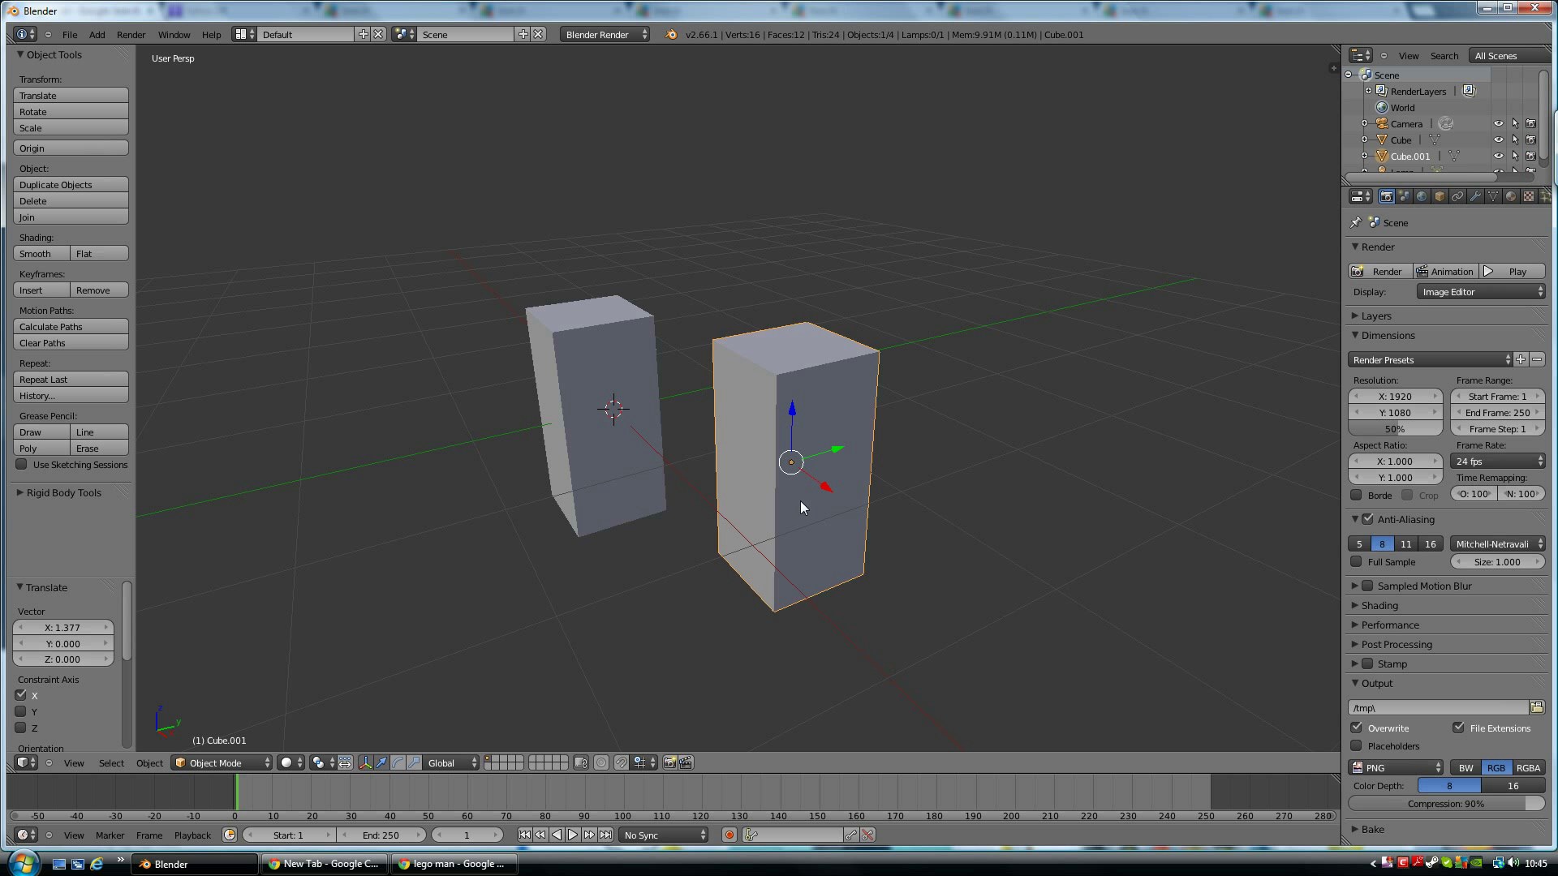
{"action": "key", "text": "ctrl+z"}
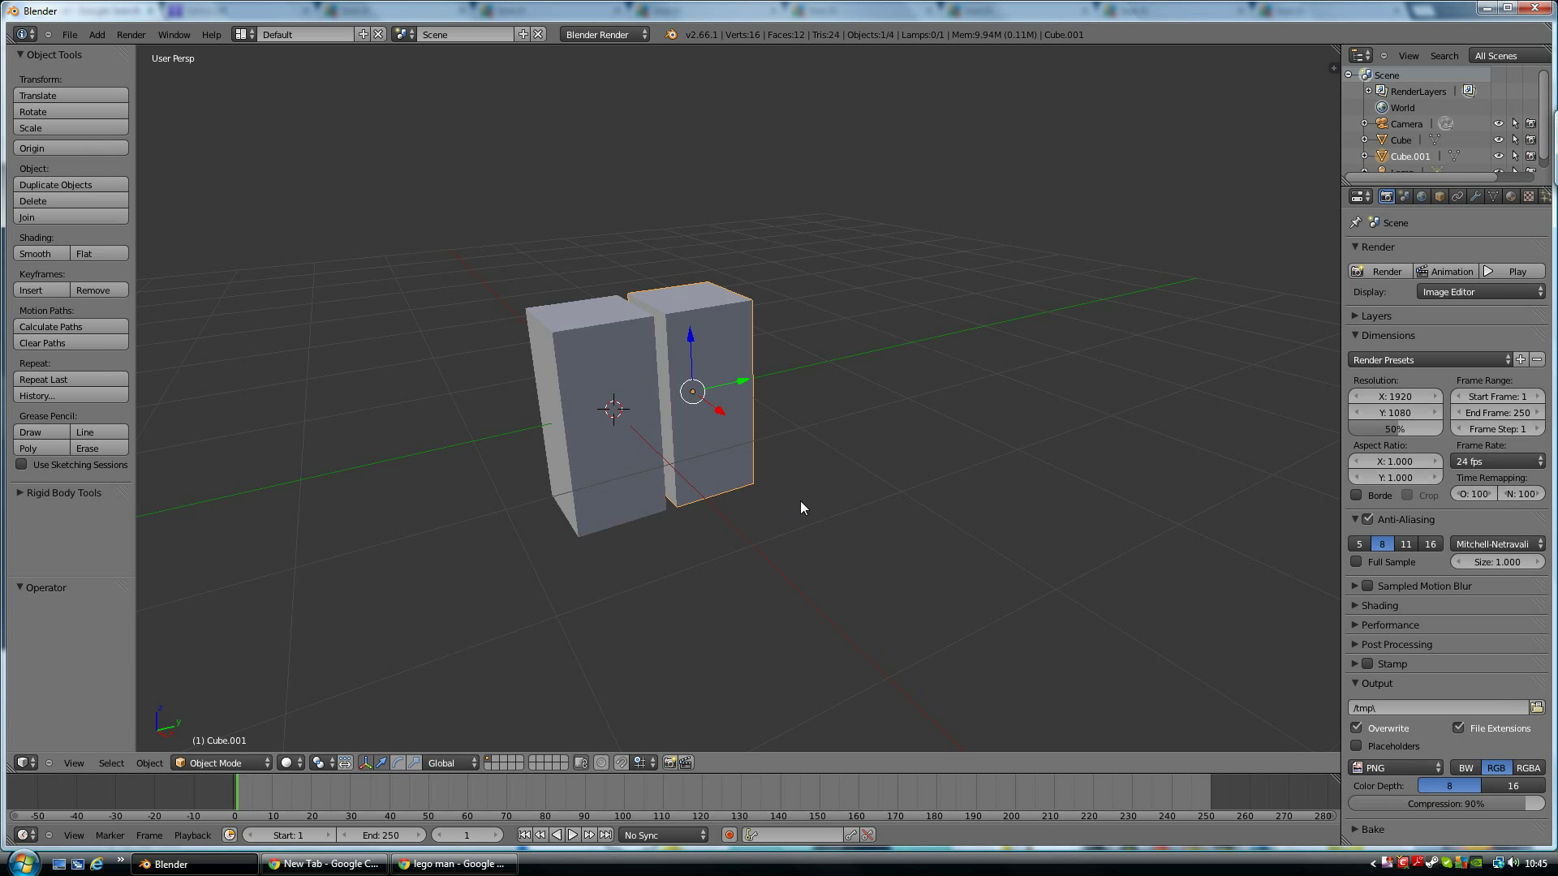
{"action": "key", "text": "ctrl+shift+z"}
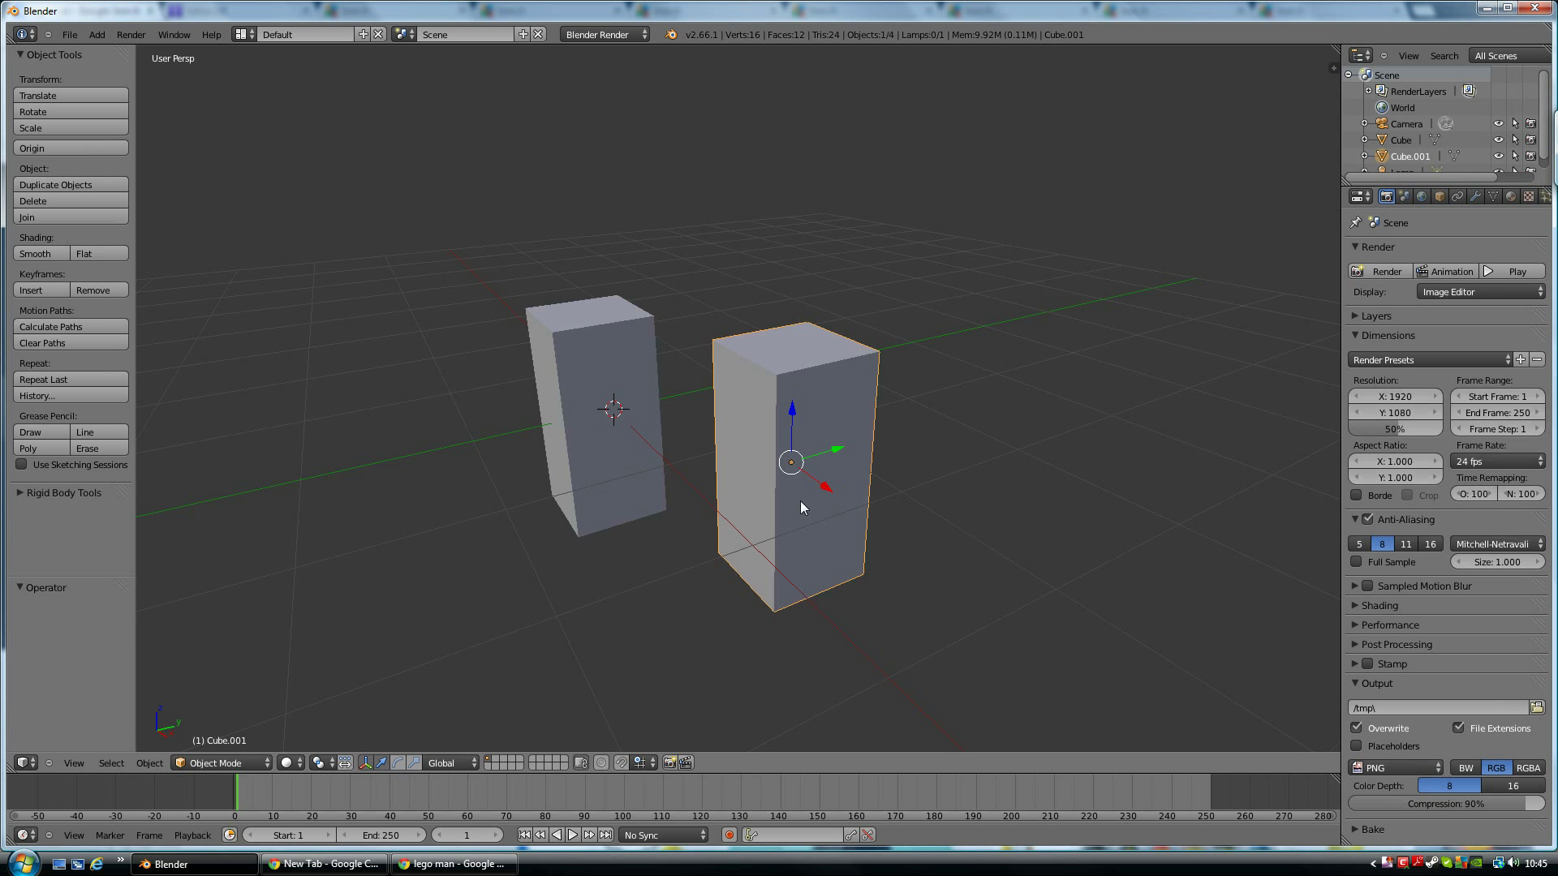
{"action": "key", "text": "ctrl+z"}
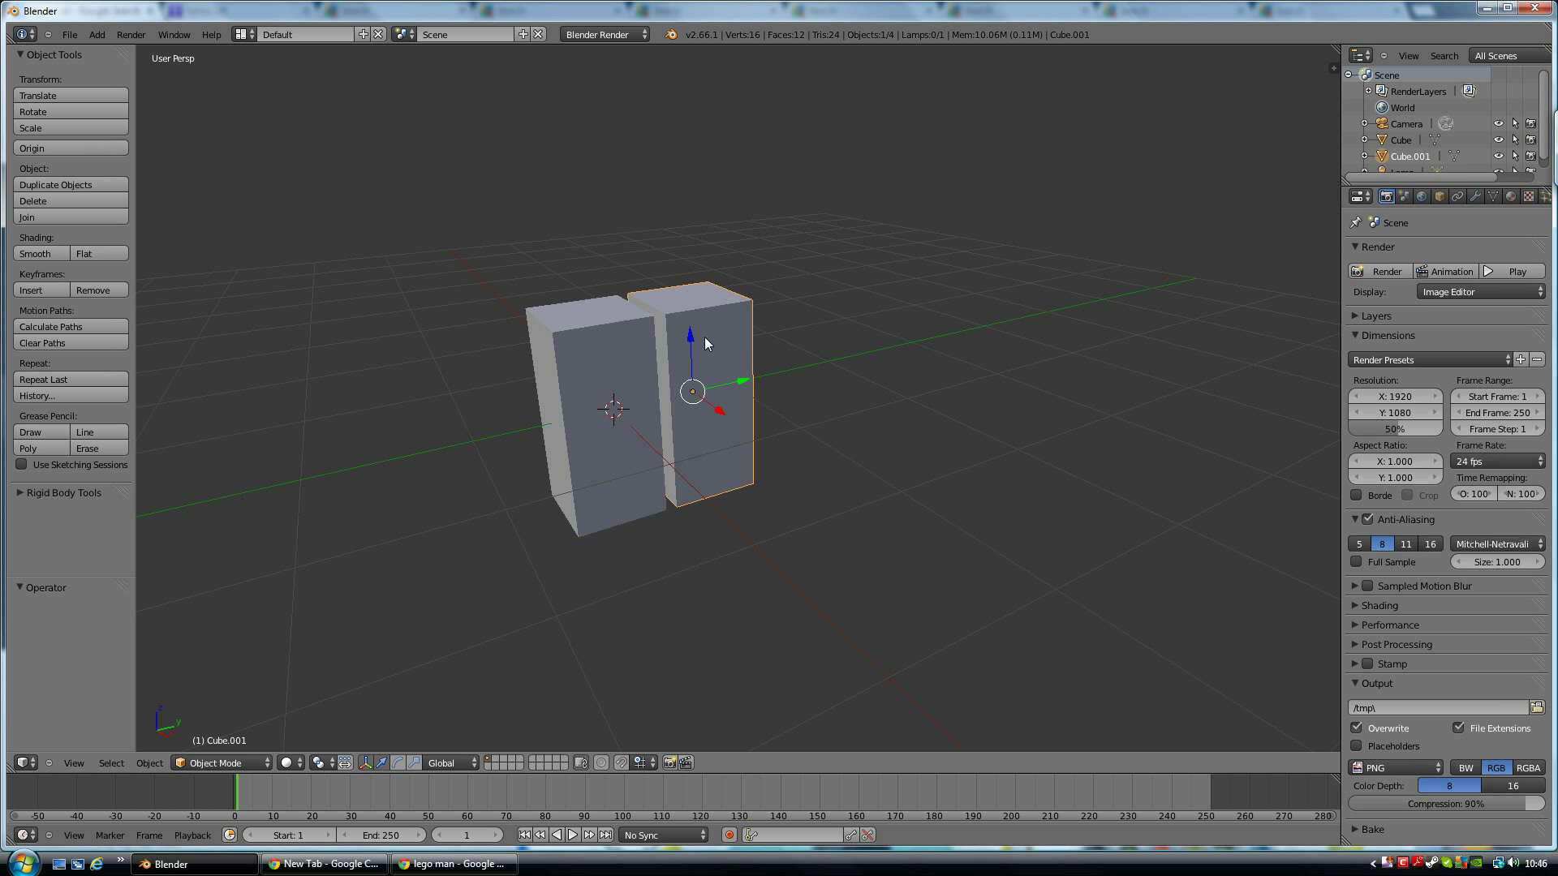
Duplicate a leg block in place and raise the copy above the legs
{"action": "key", "text": "shift+d"}
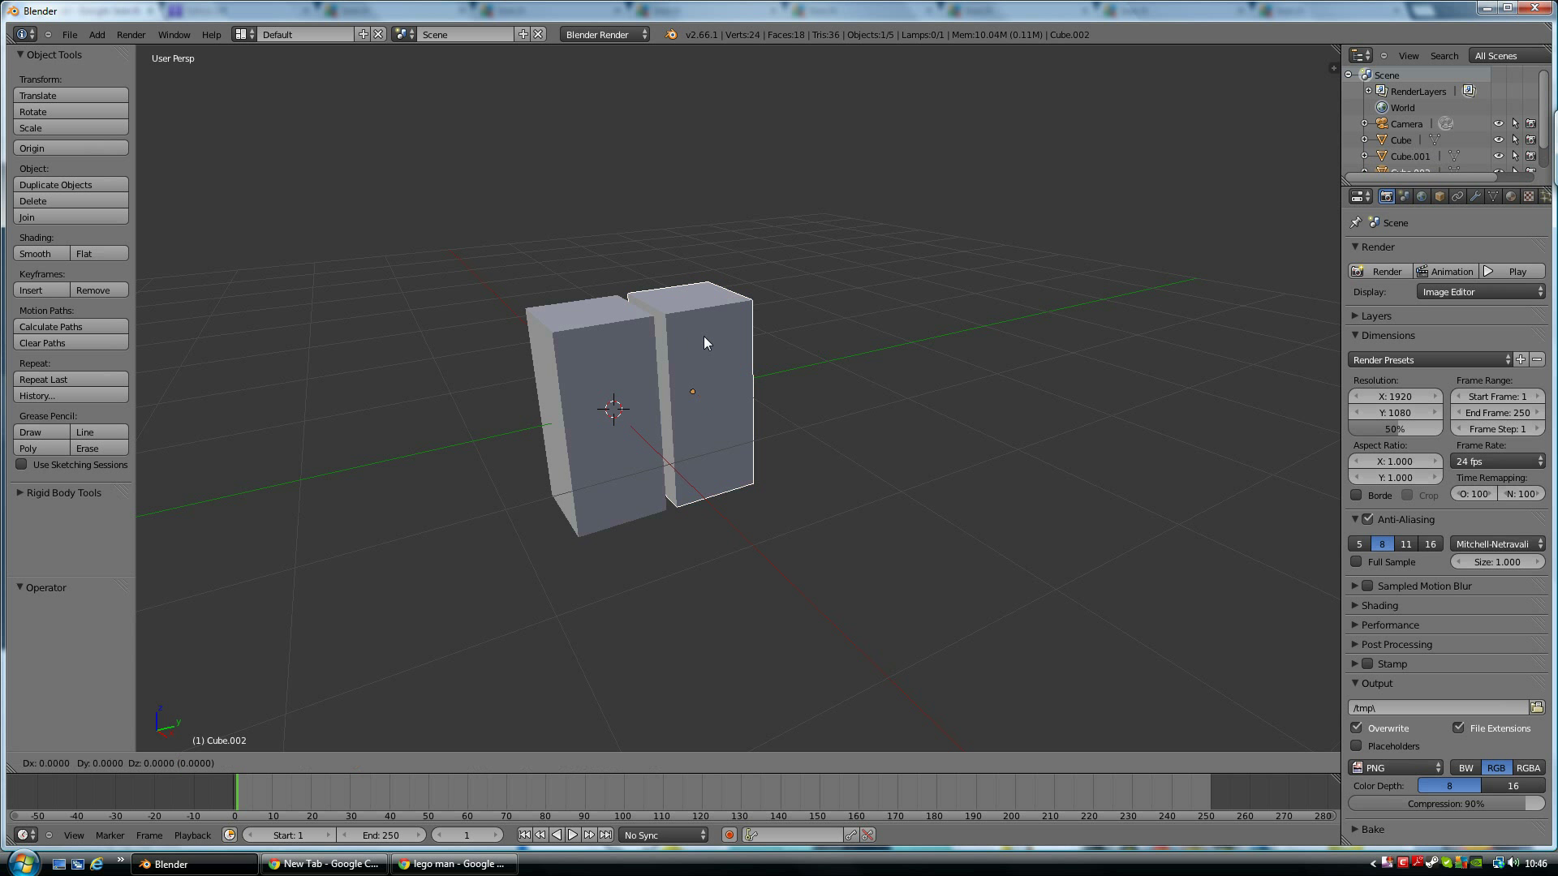
{"action": "right_click", "coordinate": [704, 336]}
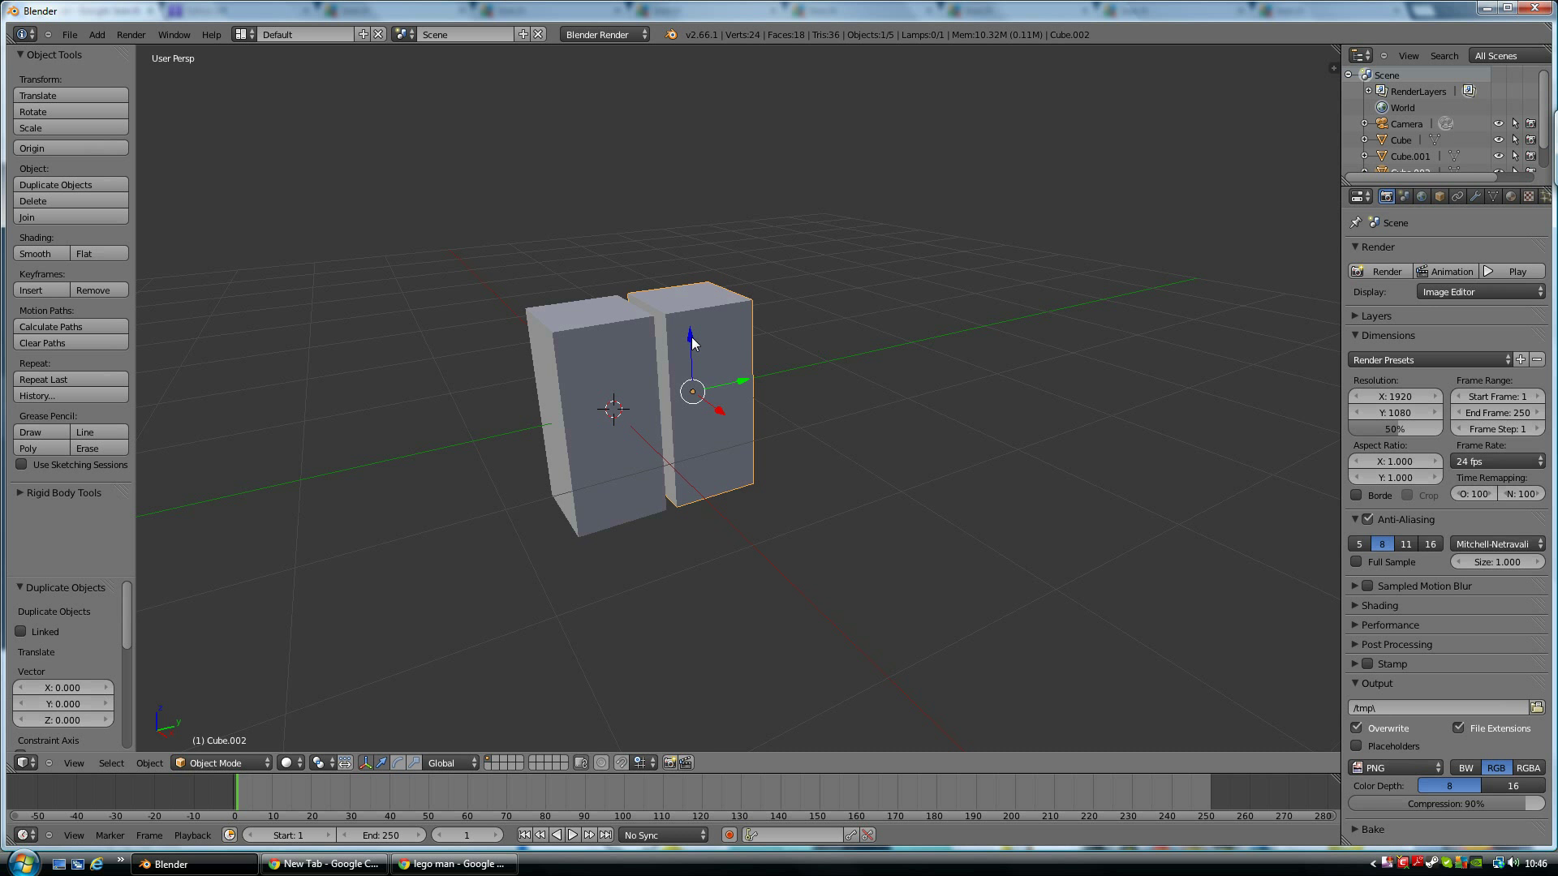
{"action": "left_click_drag", "start_coordinate": [691, 337], "coordinate": [686, 123]}
{"action": "mouse_move", "coordinate": [771, 227]}
{"action": "middle_mouse_down"}
{"action": "mouse_move", "coordinate": [800, 253]}
{"action": "mouse_move", "coordinate": [778, 260]}
{"action": "mouse_move", "coordinate": [768, 251]}
{"action": "mouse_move", "coordinate": [810, 243]}
{"action": "mouse_move", "coordinate": [772, 250]}
{"action": "middle_mouse_up"}
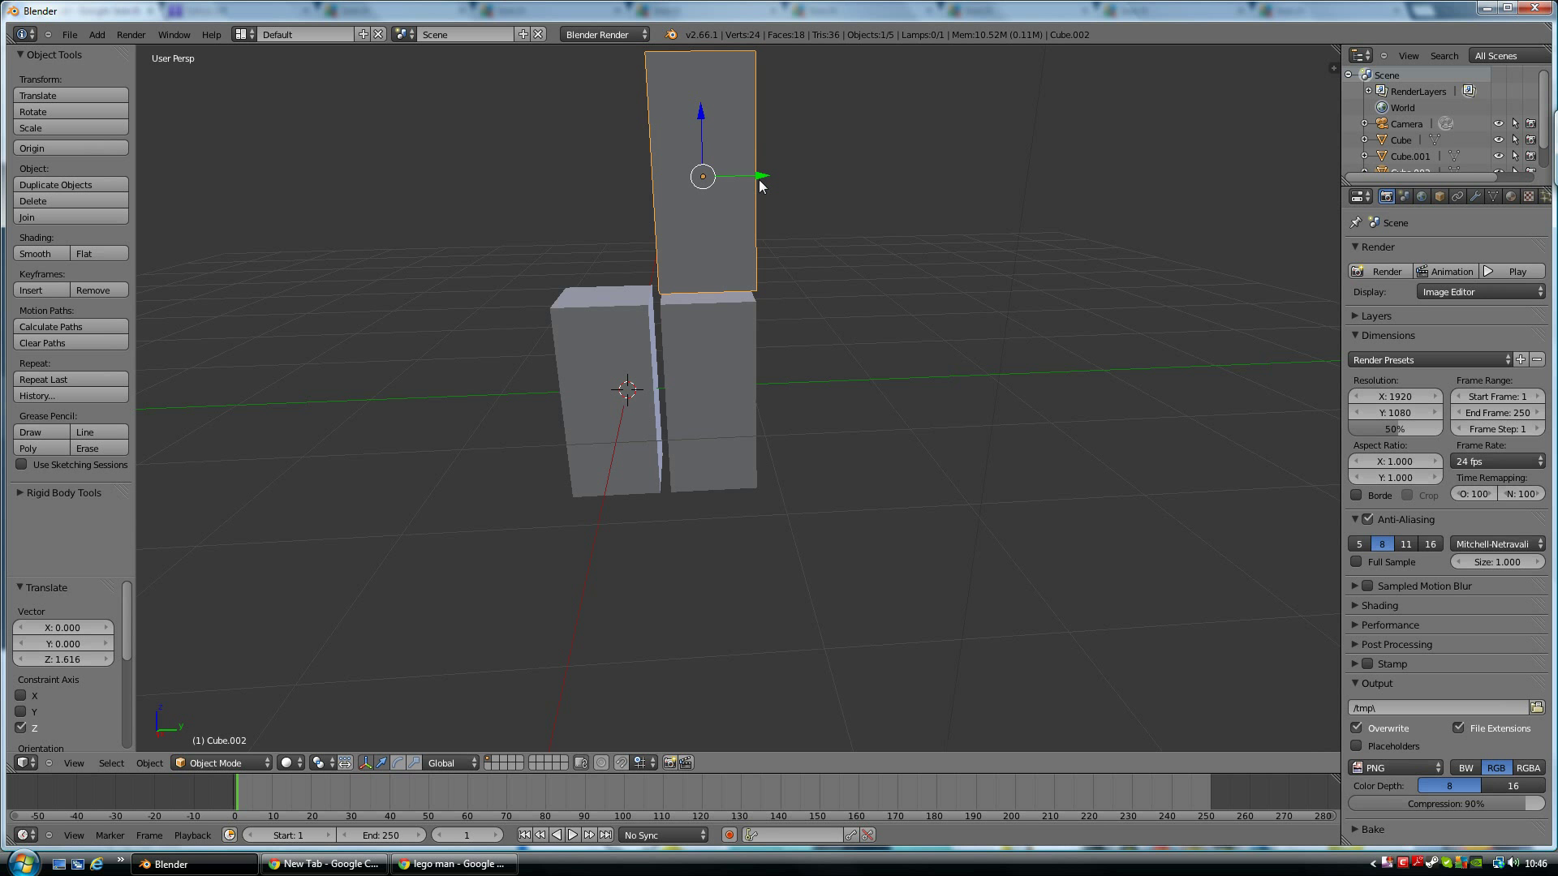
Widen the raised block about 2× along Y, centre it over both legs, and view from the front
{"action": "key", "text": "s"}
{"action": "key", "text": "y"}
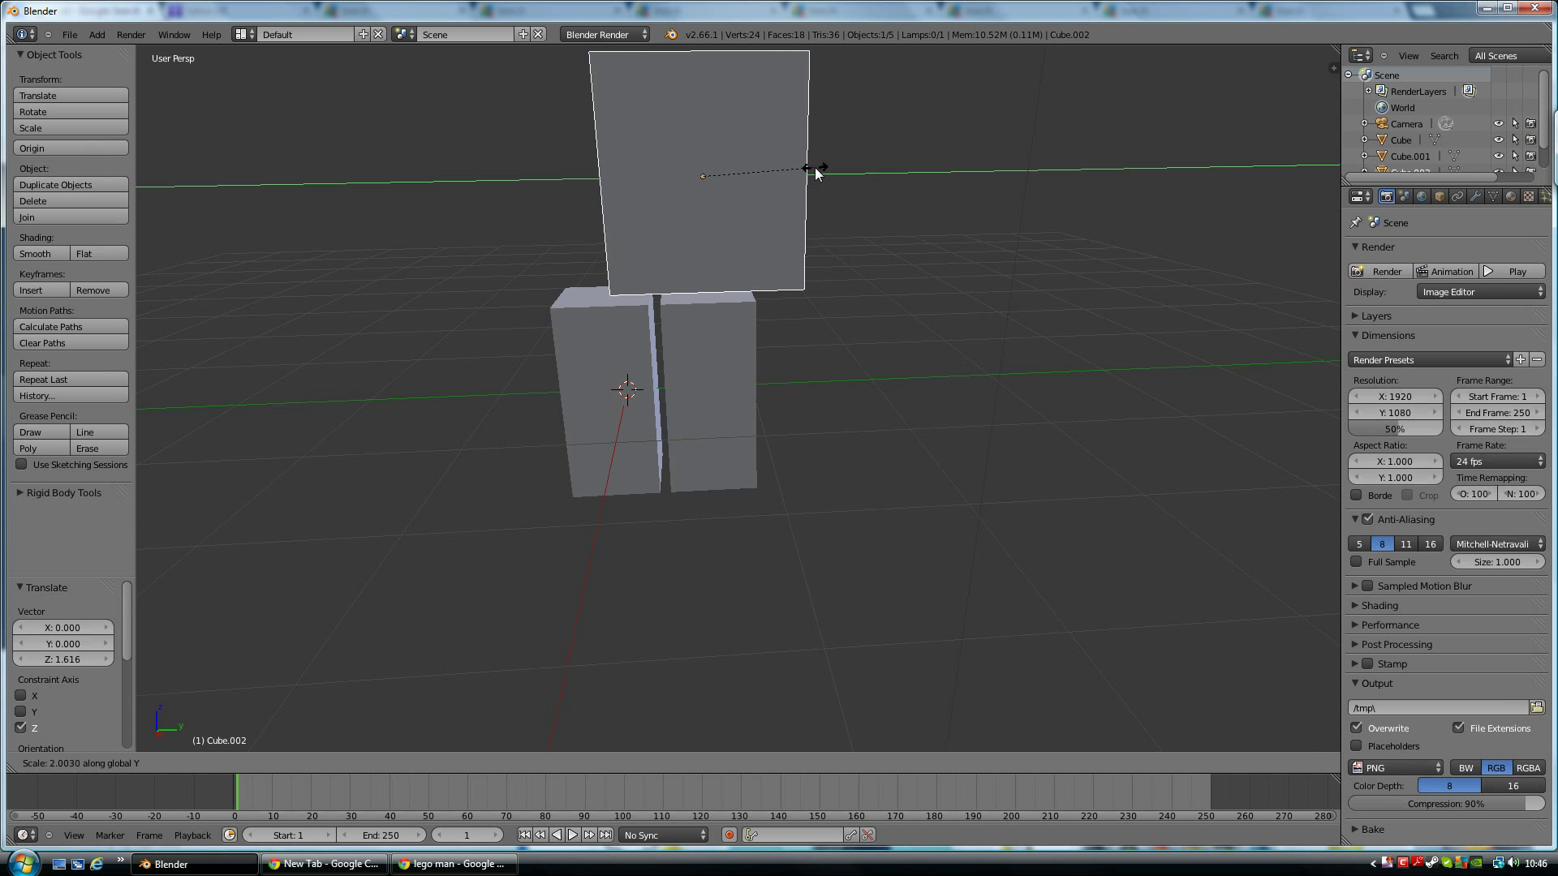
{"action": "left_click", "coordinate": [814, 167]}
{"action": "key", "text": "g"}
{"action": "key", "text": "y"}
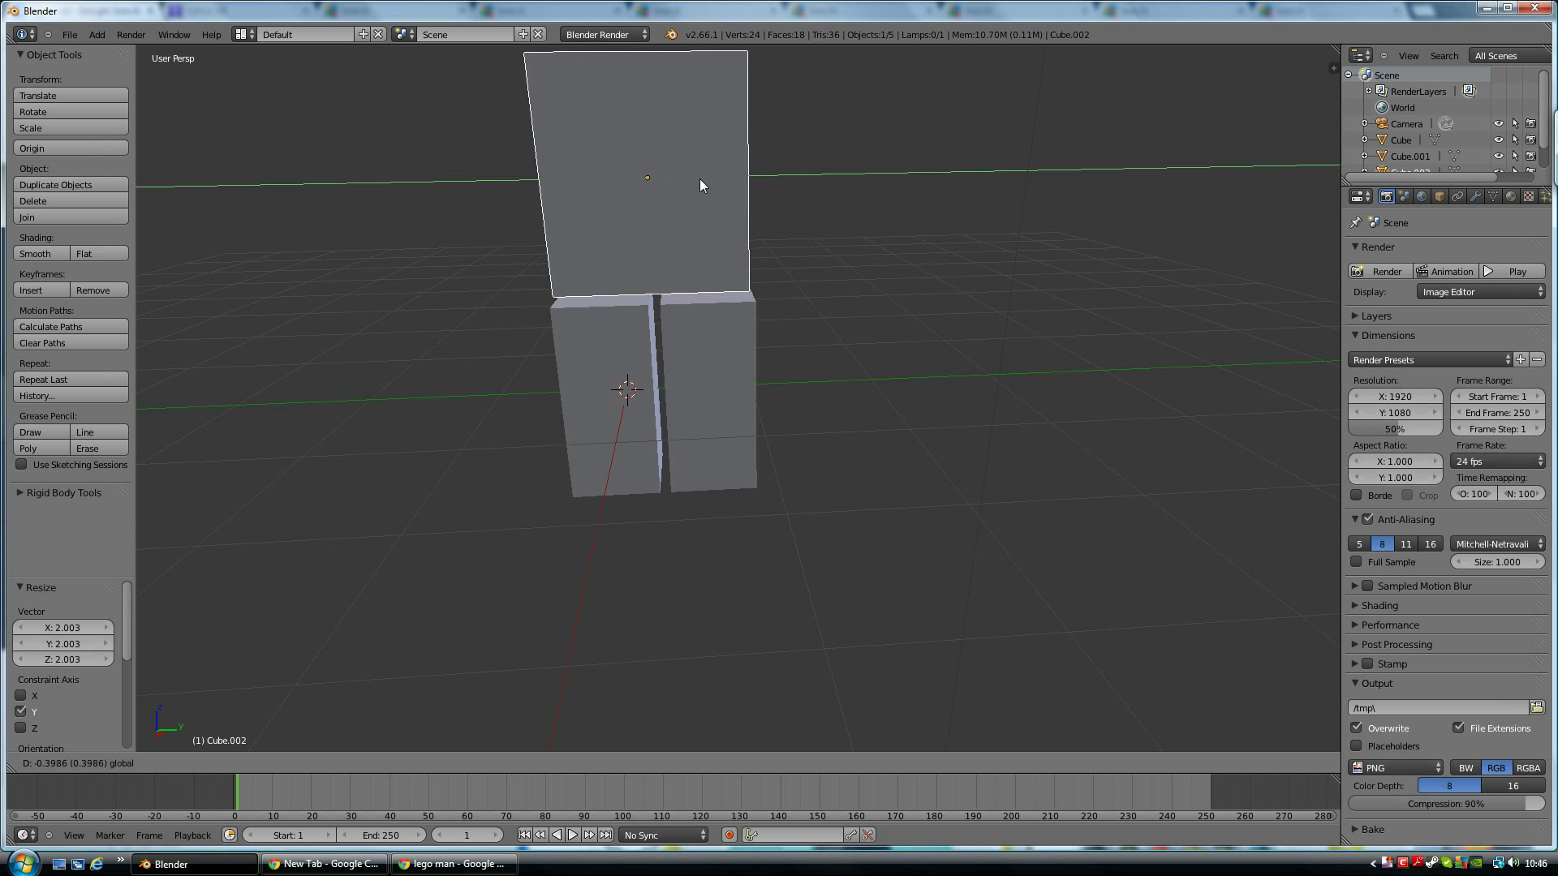
{"action": "left_click", "coordinate": [701, 179]}
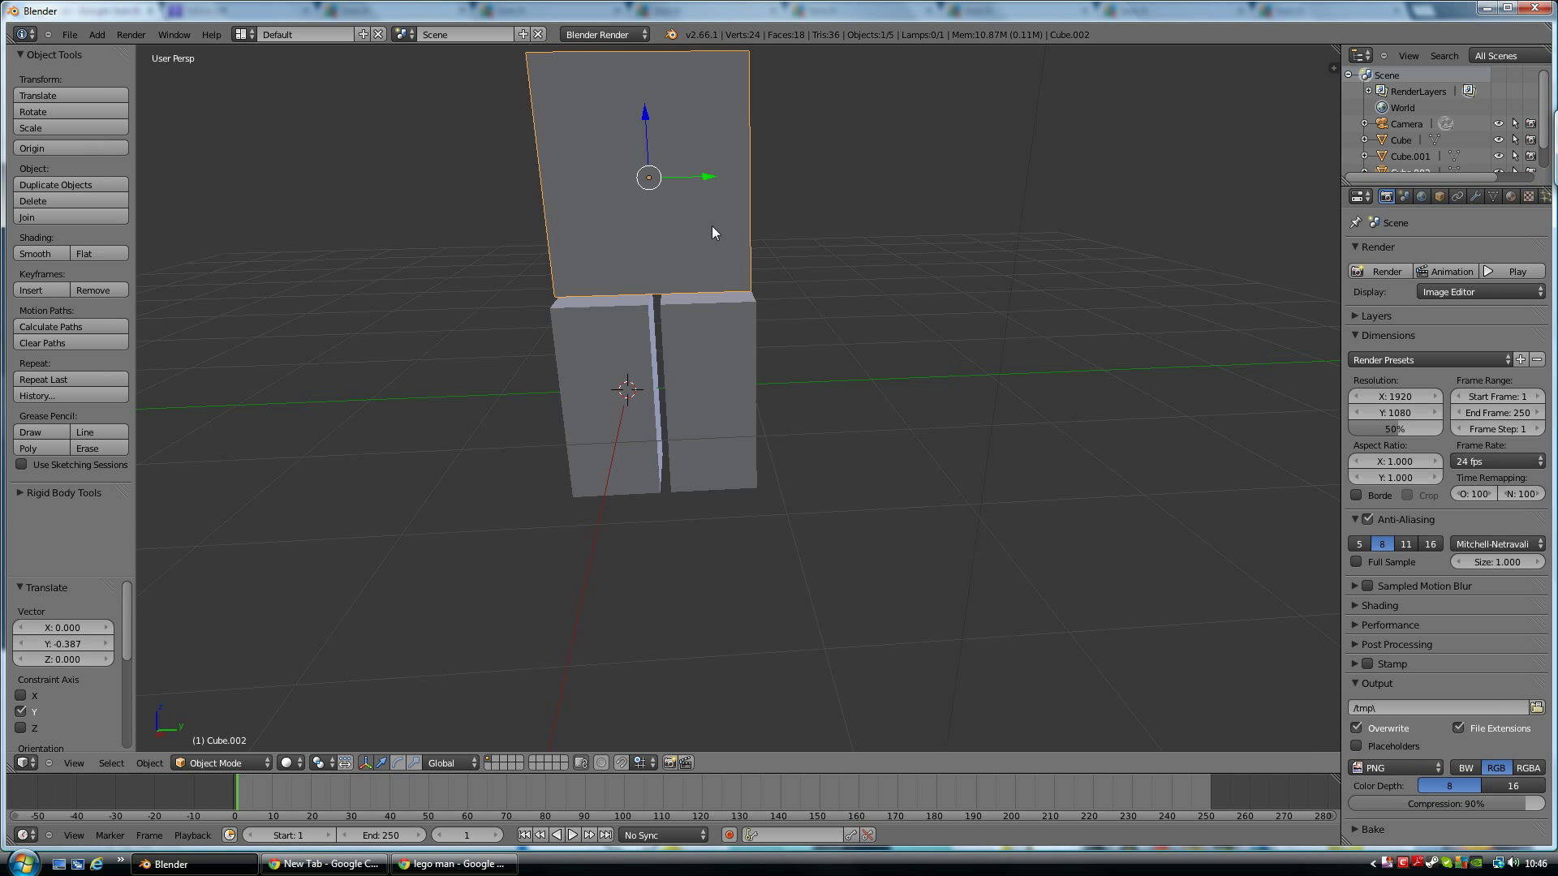
{"action": "key", "text": "KP_1"}
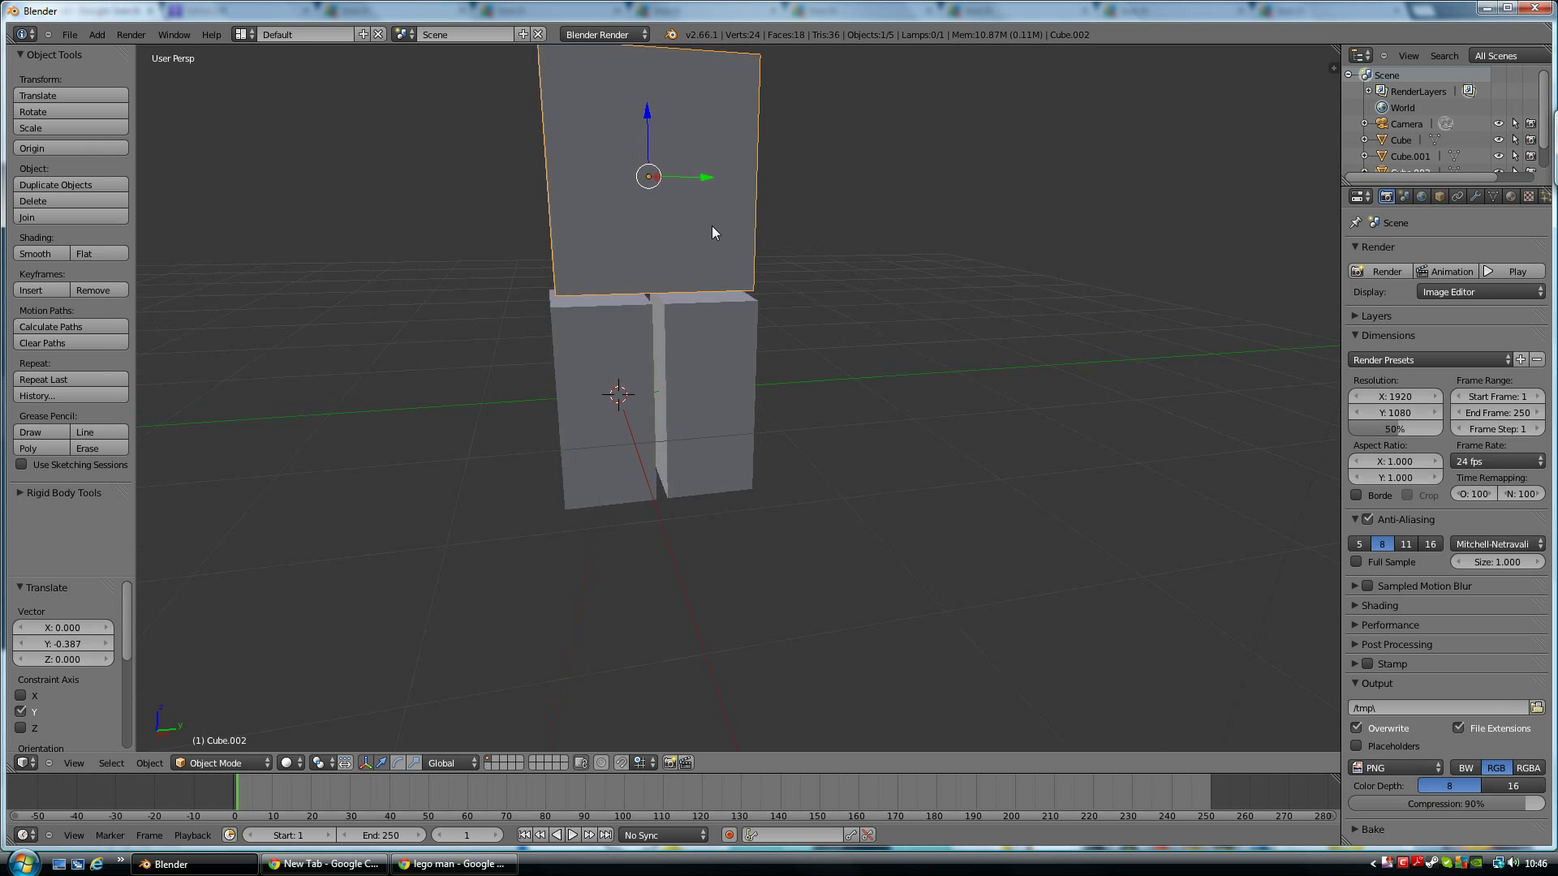
In Right Ortho view, widen the torso along Y by 1.044× so it lines up with both legs
{"action": "key", "text": "KP_3"}
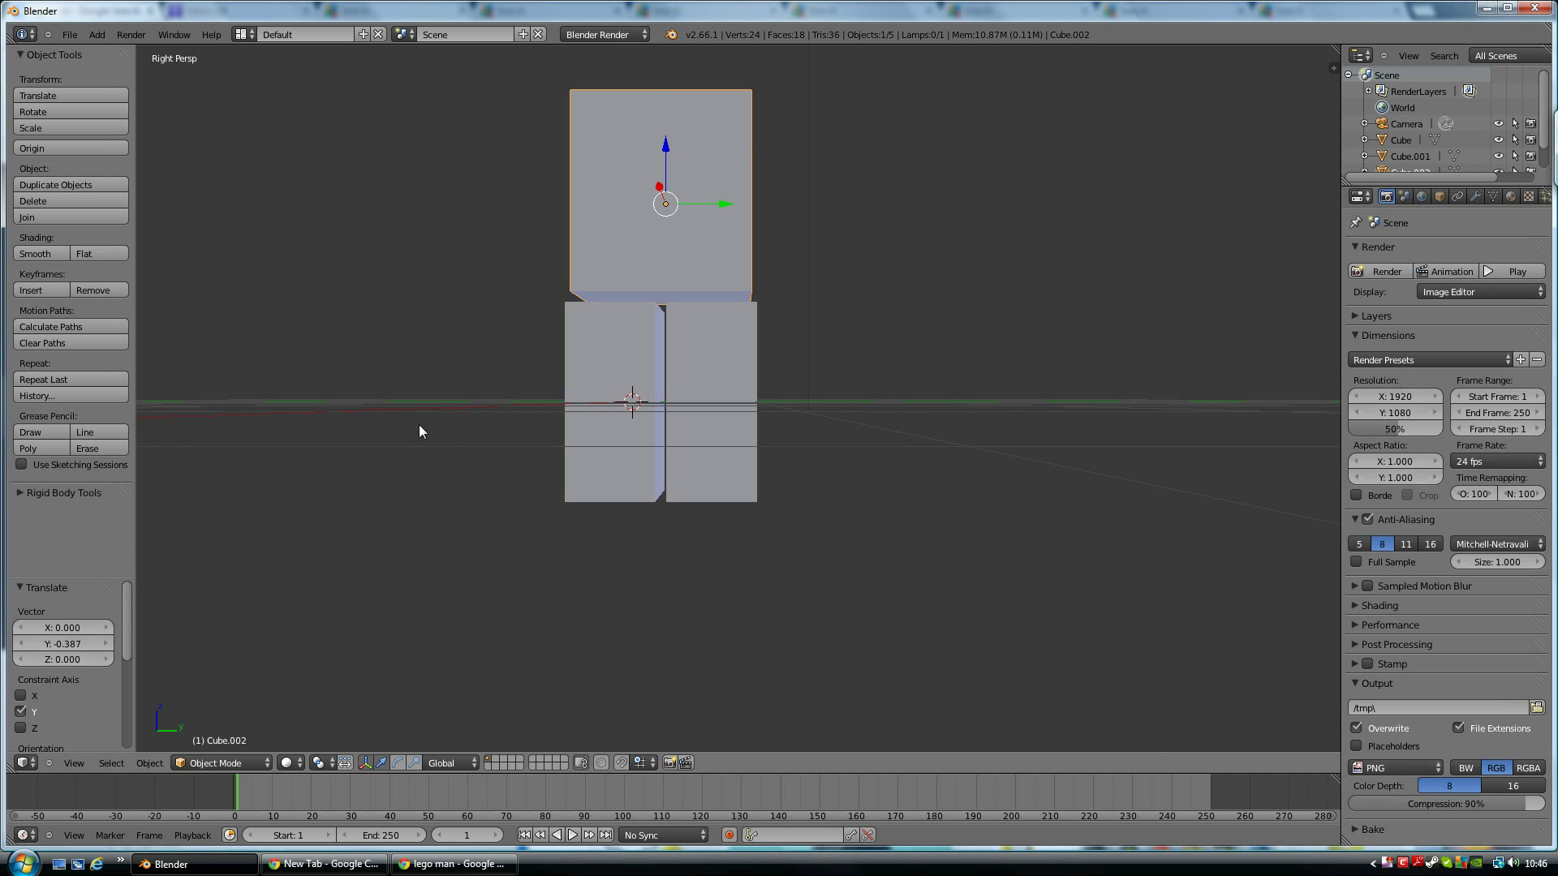
{"action": "key", "text": "KP_5"}
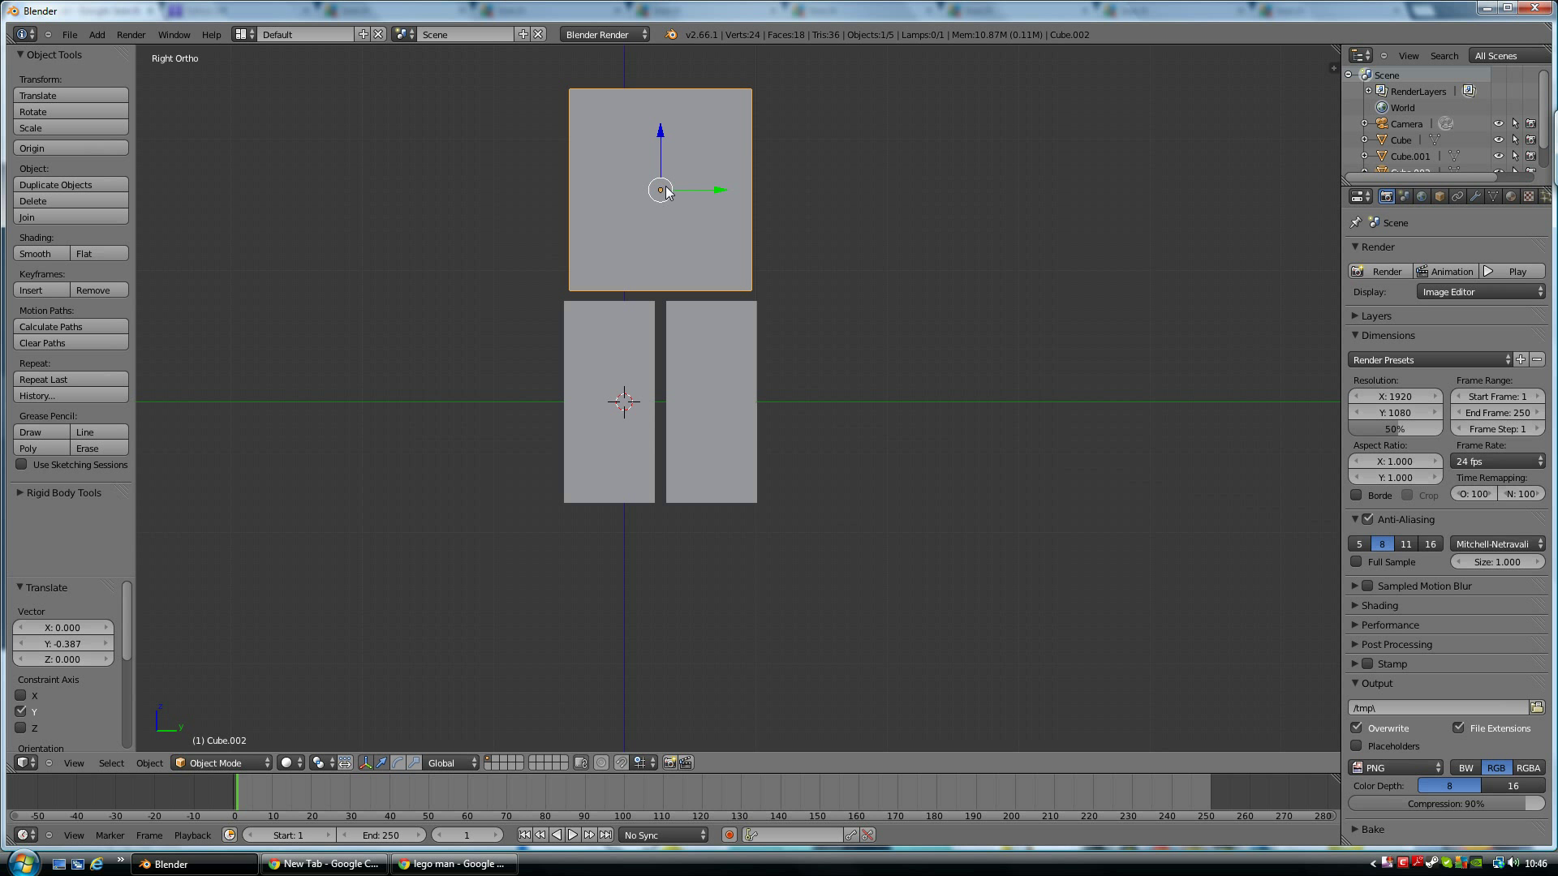
{"action": "key", "text": "s"}
{"action": "key", "text": "y"}
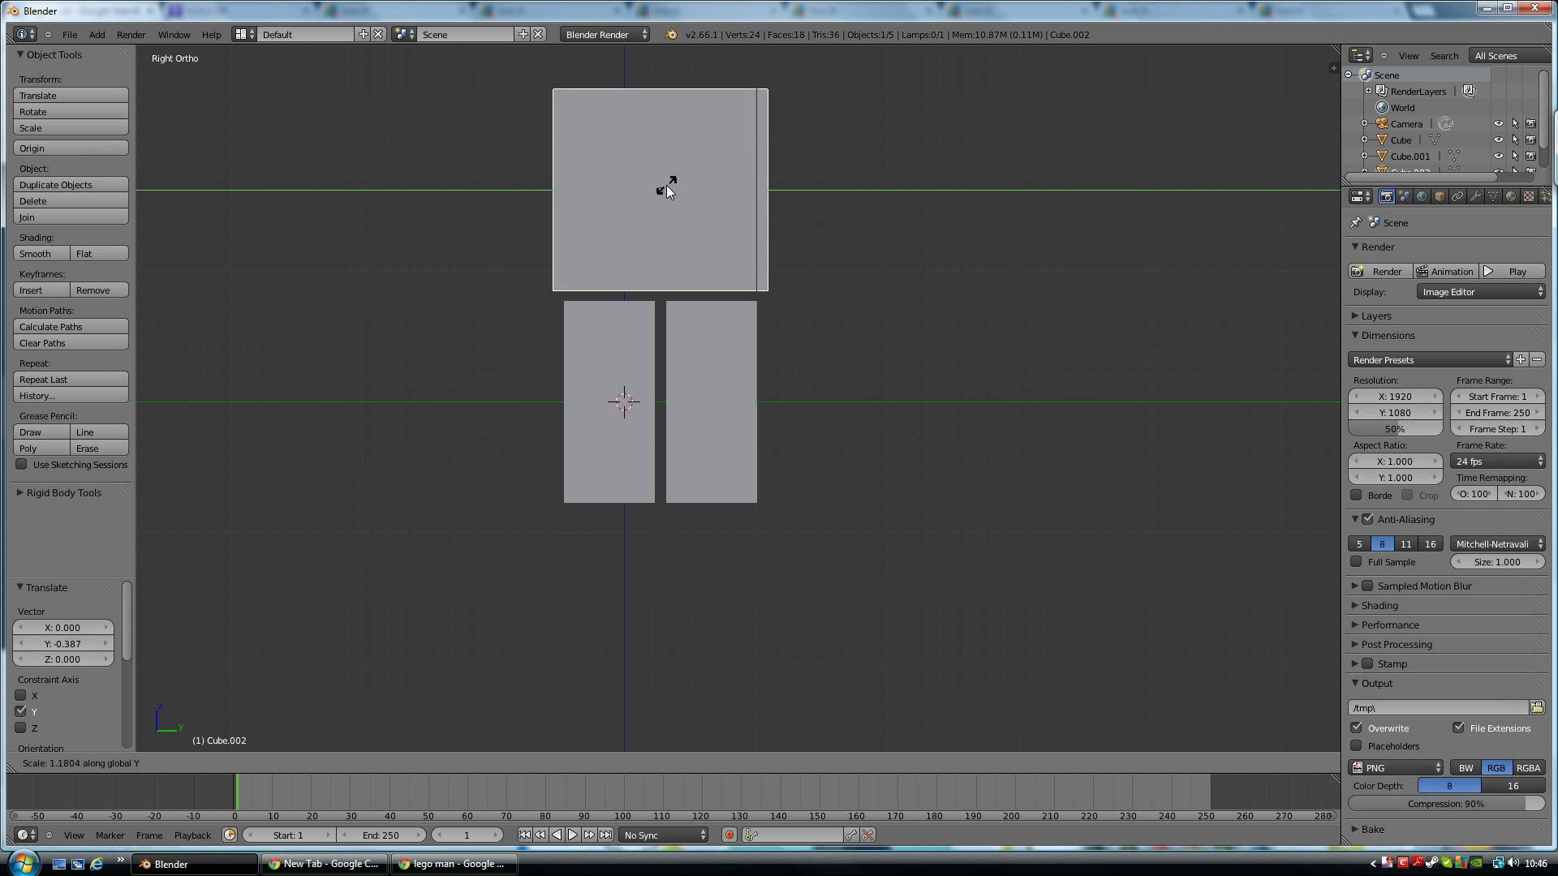
{"action": "right_click", "coordinate": [824, 161]}
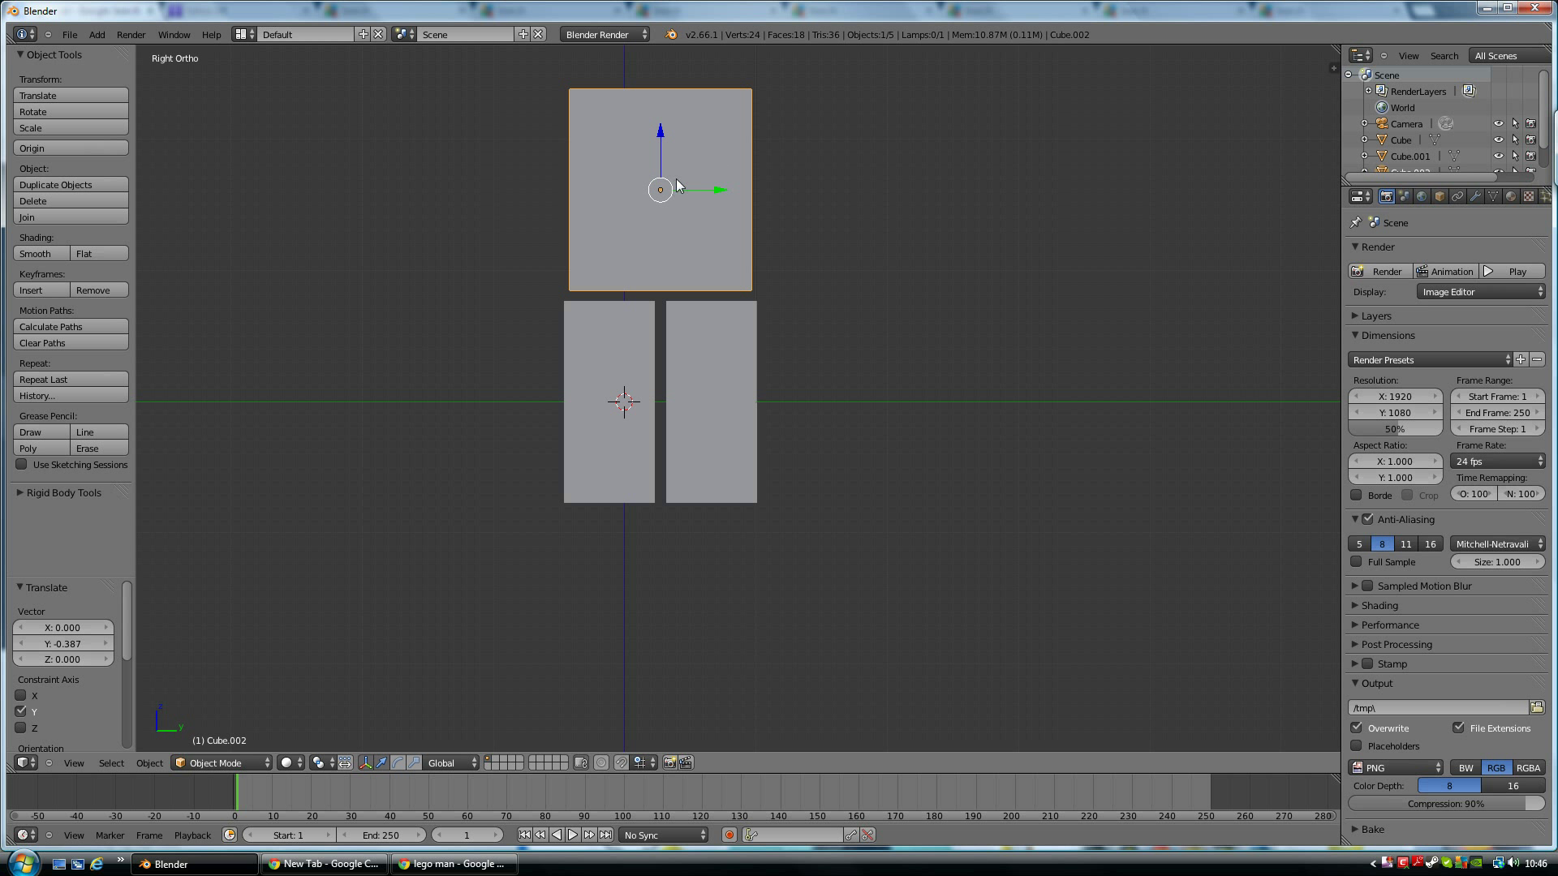
{"action": "key", "text": "s"}
{"action": "key", "text": "y"}
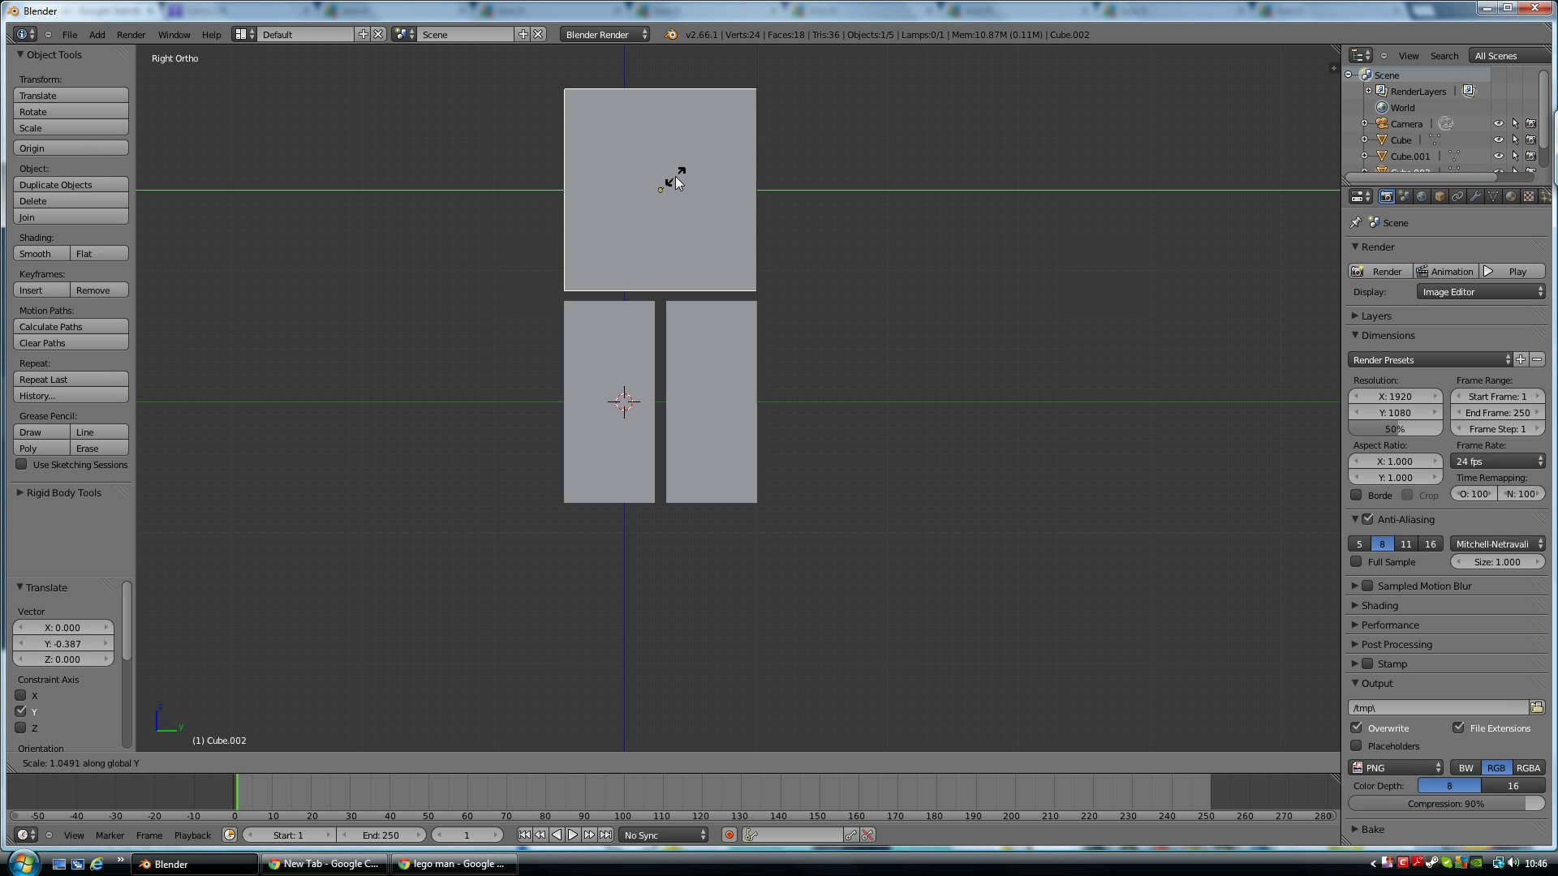
{"action": "right_click", "coordinate": [675, 177]}
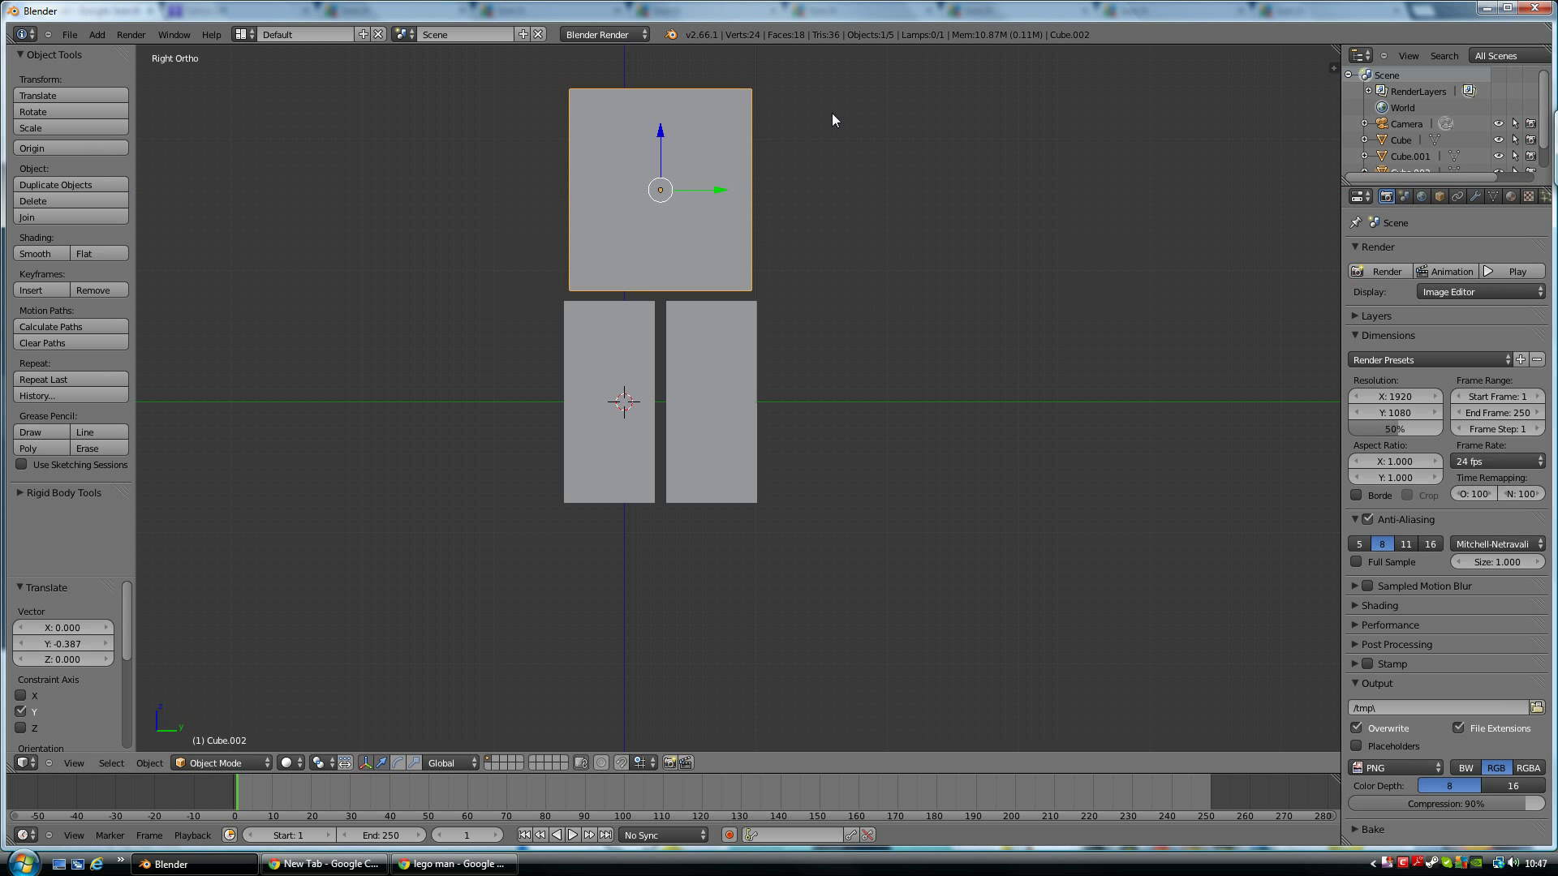
{"action": "key", "text": "s"}
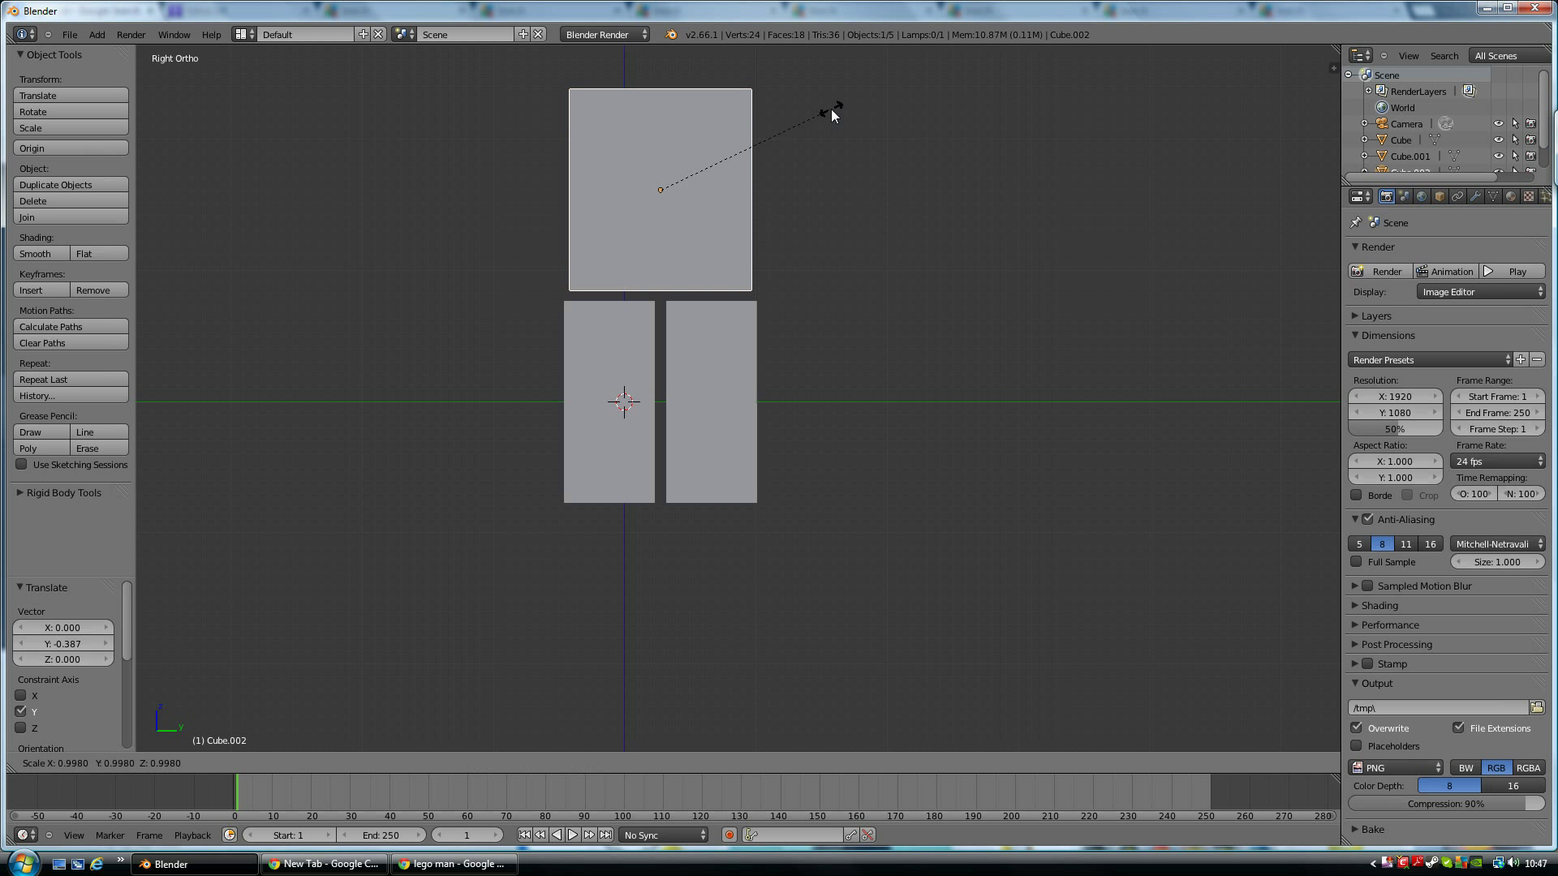
{"action": "key", "text": "y"}
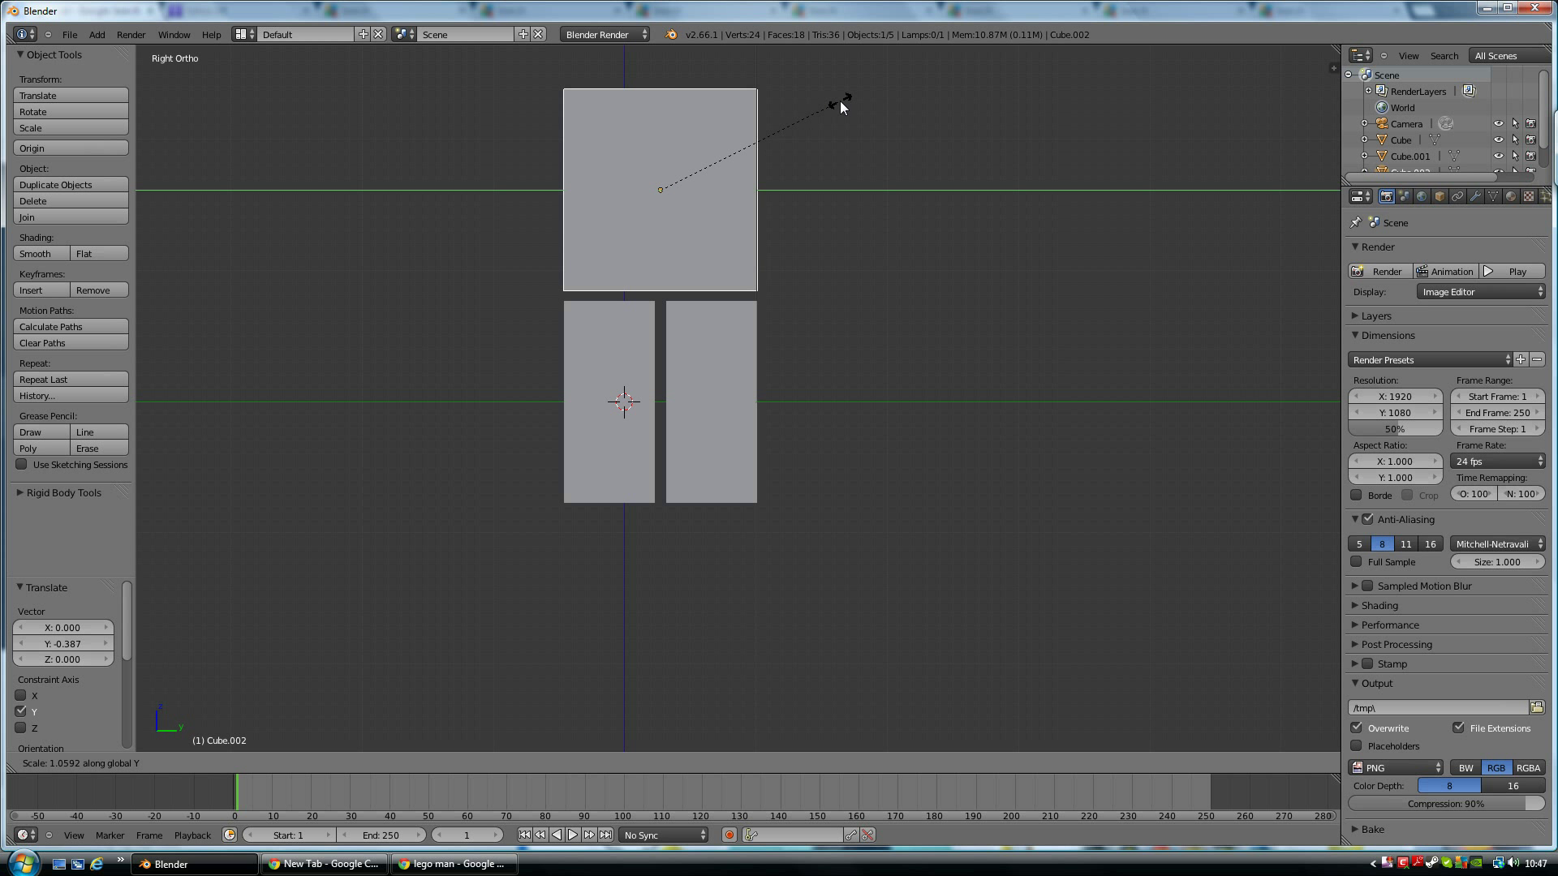
{"action": "left_click", "coordinate": [836, 101]}
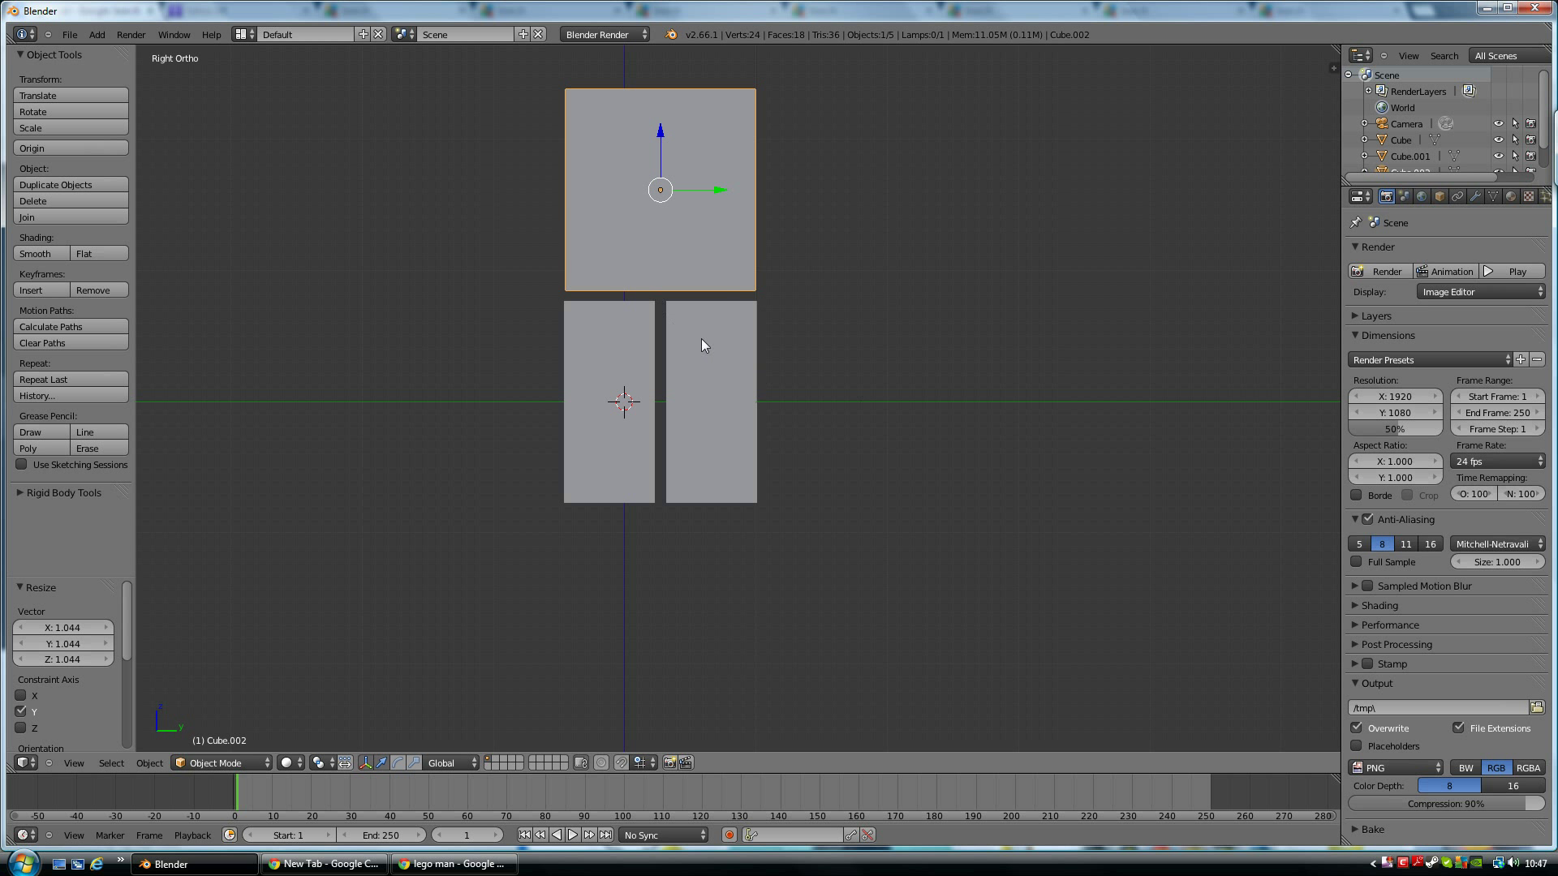
{"action": "middle_click_drag", "start_coordinate": [702, 339], "coordinate": [766, 352]}
Duplicate the left leg as Cube.003, raise it to torso height, and shift it −0.821 along Y beside the torso
{"action": "key", "text": "KP_5"}
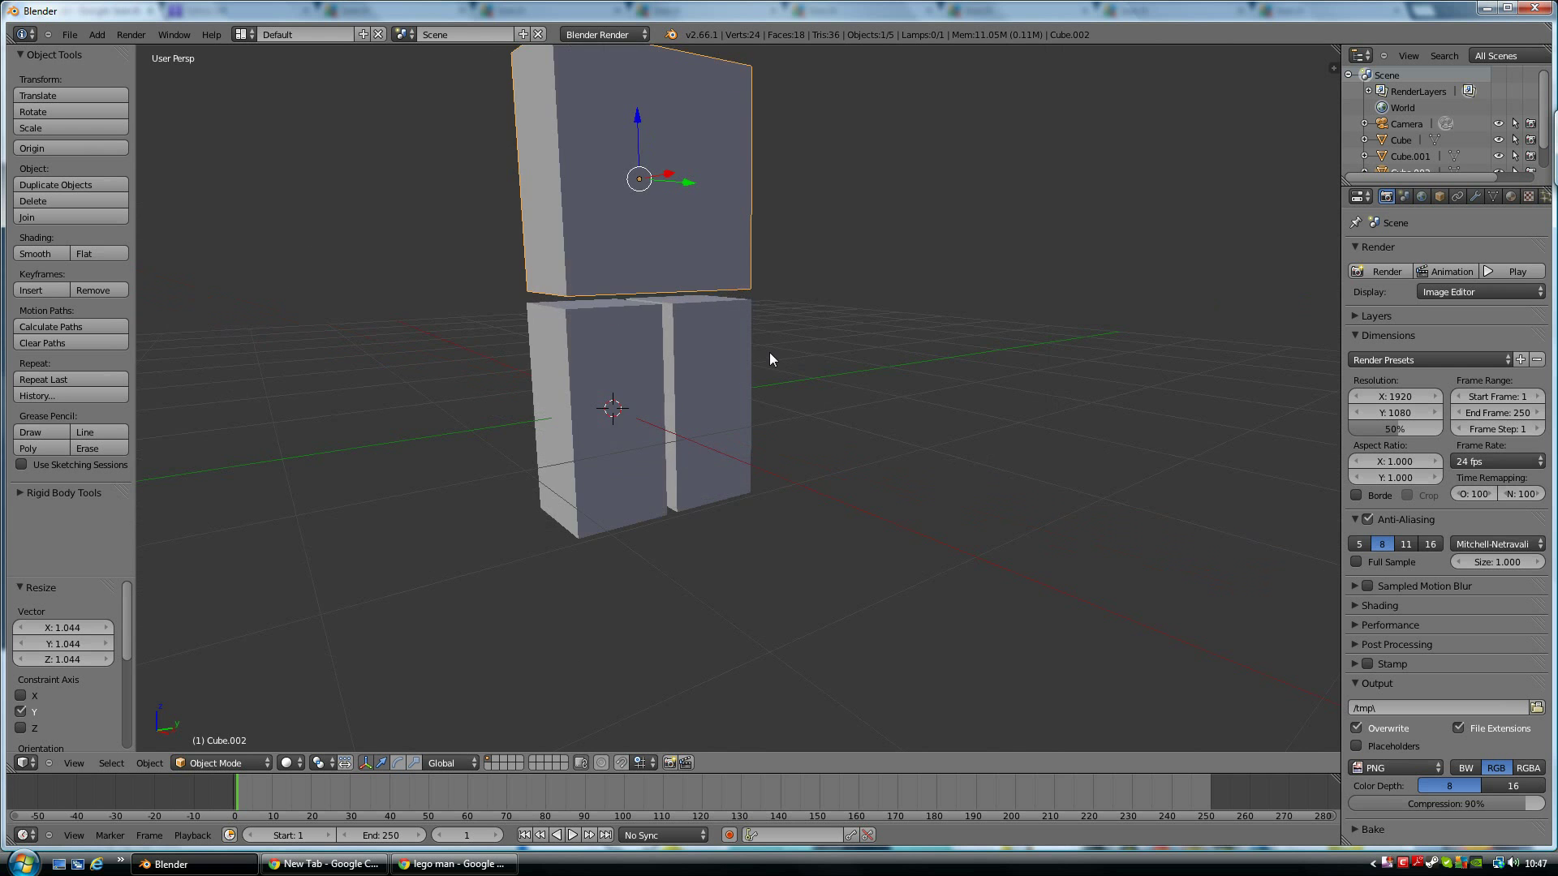
{"action": "middle_click_drag", "start_coordinate": [625, 453], "coordinate": [768, 398]}
{"action": "scroll", "coordinate": [689, 367], "scroll_direction": "down", "scroll_amount": 2}
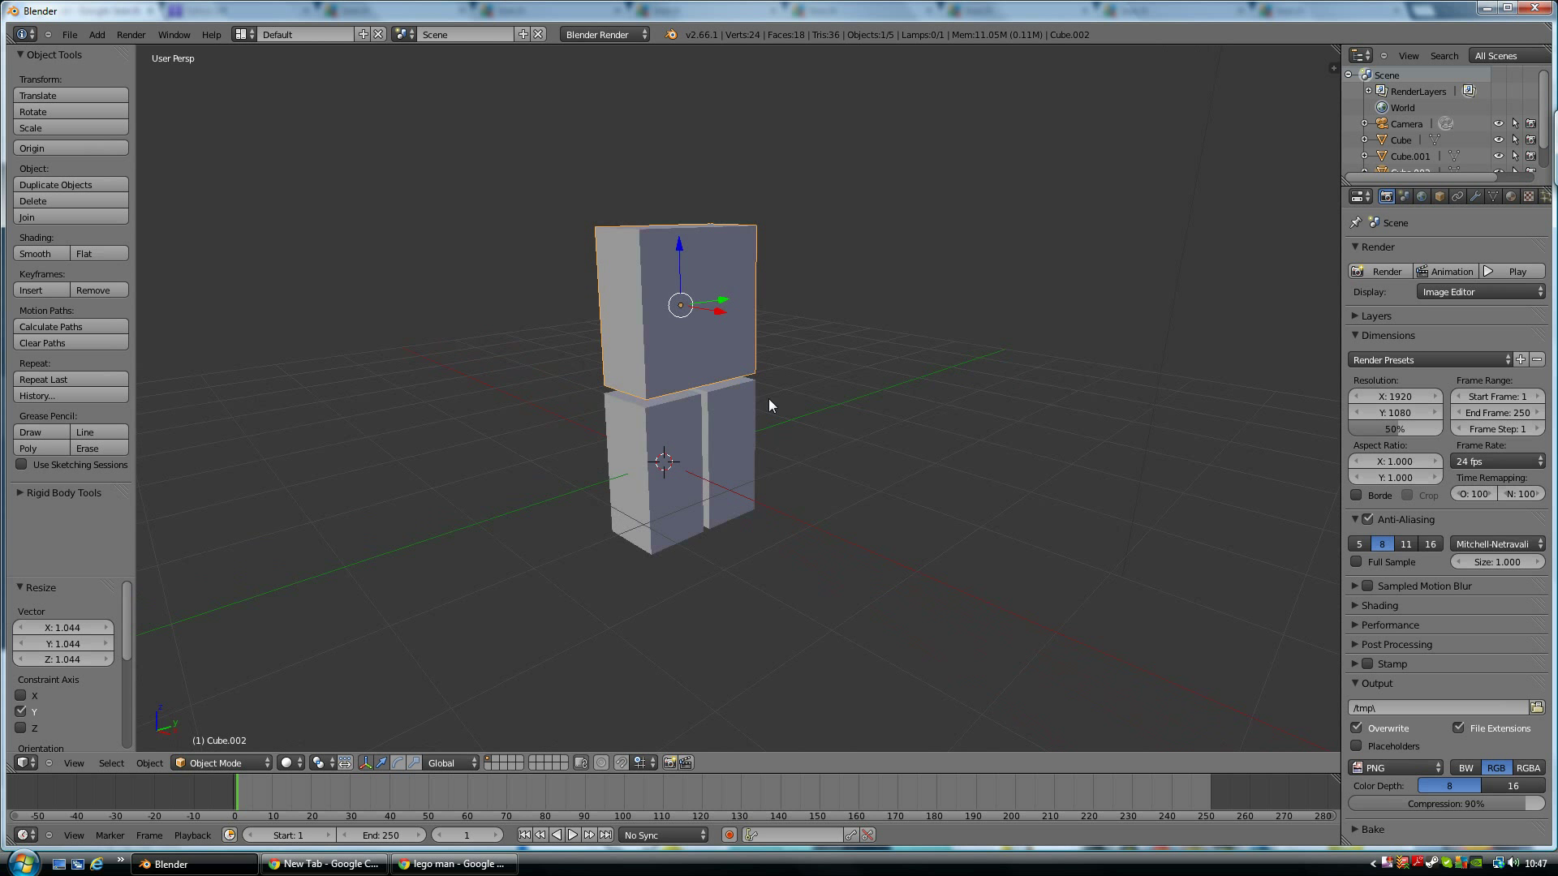
{"action": "right_click", "coordinate": [659, 425]}
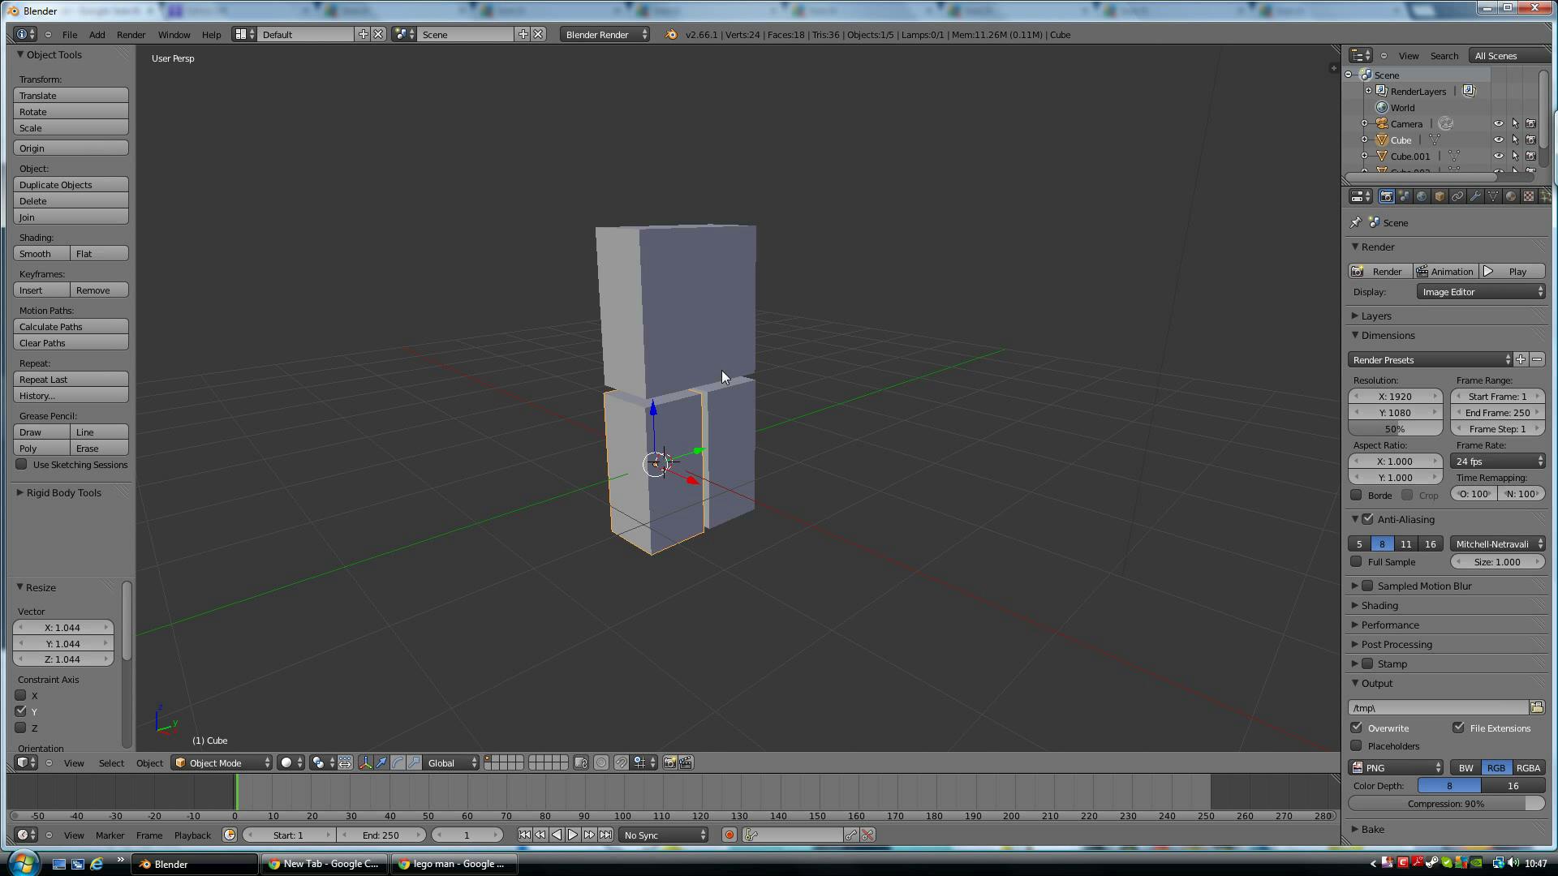
{"action": "key", "text": "shift+d"}
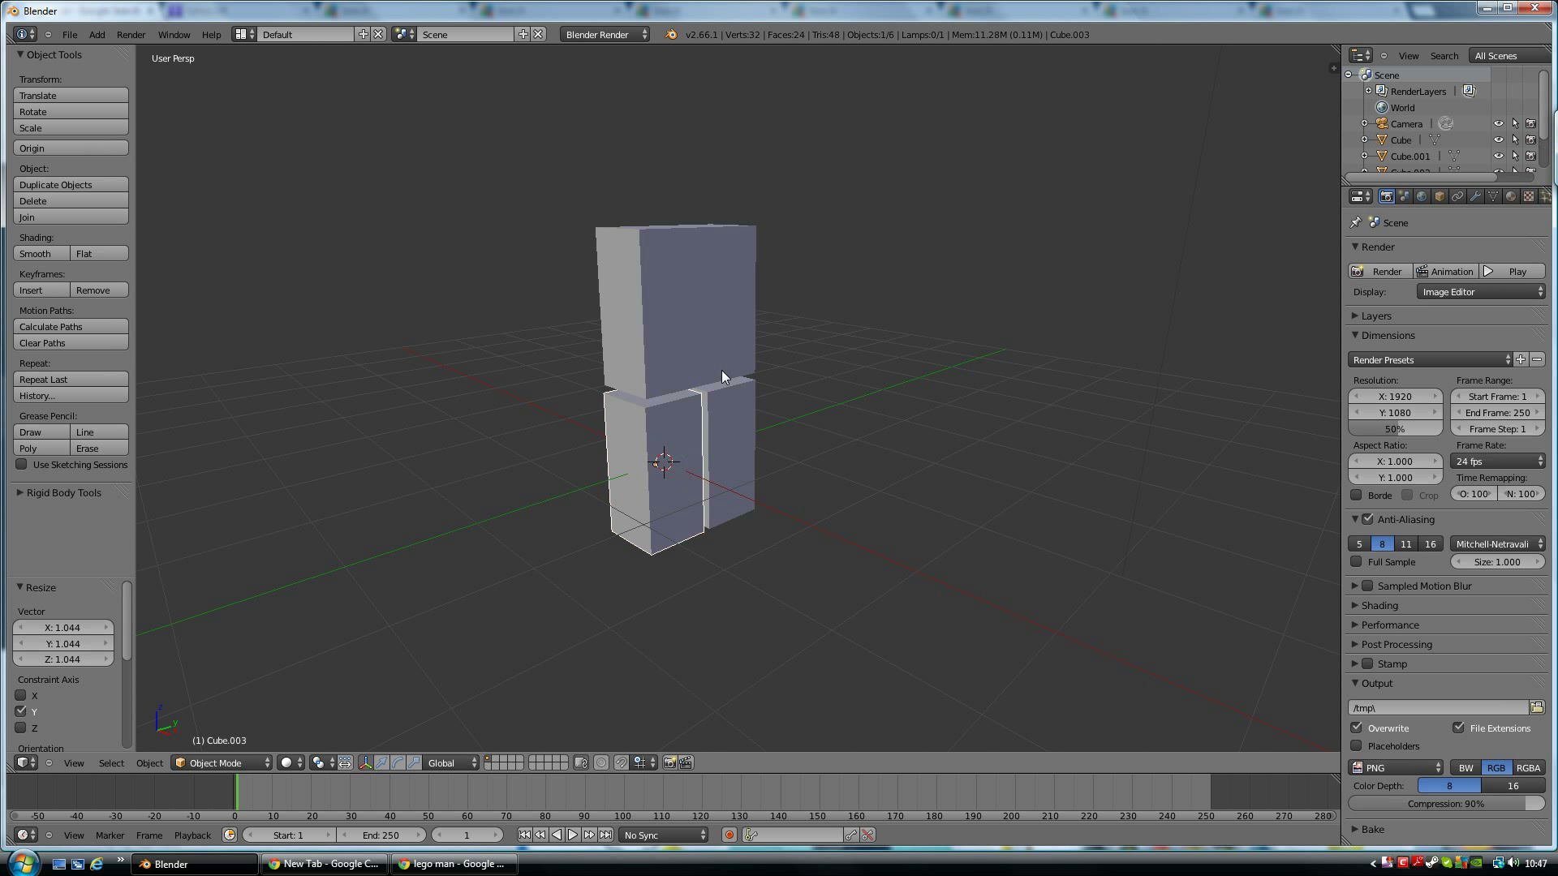
{"action": "right_click", "coordinate": [722, 370]}
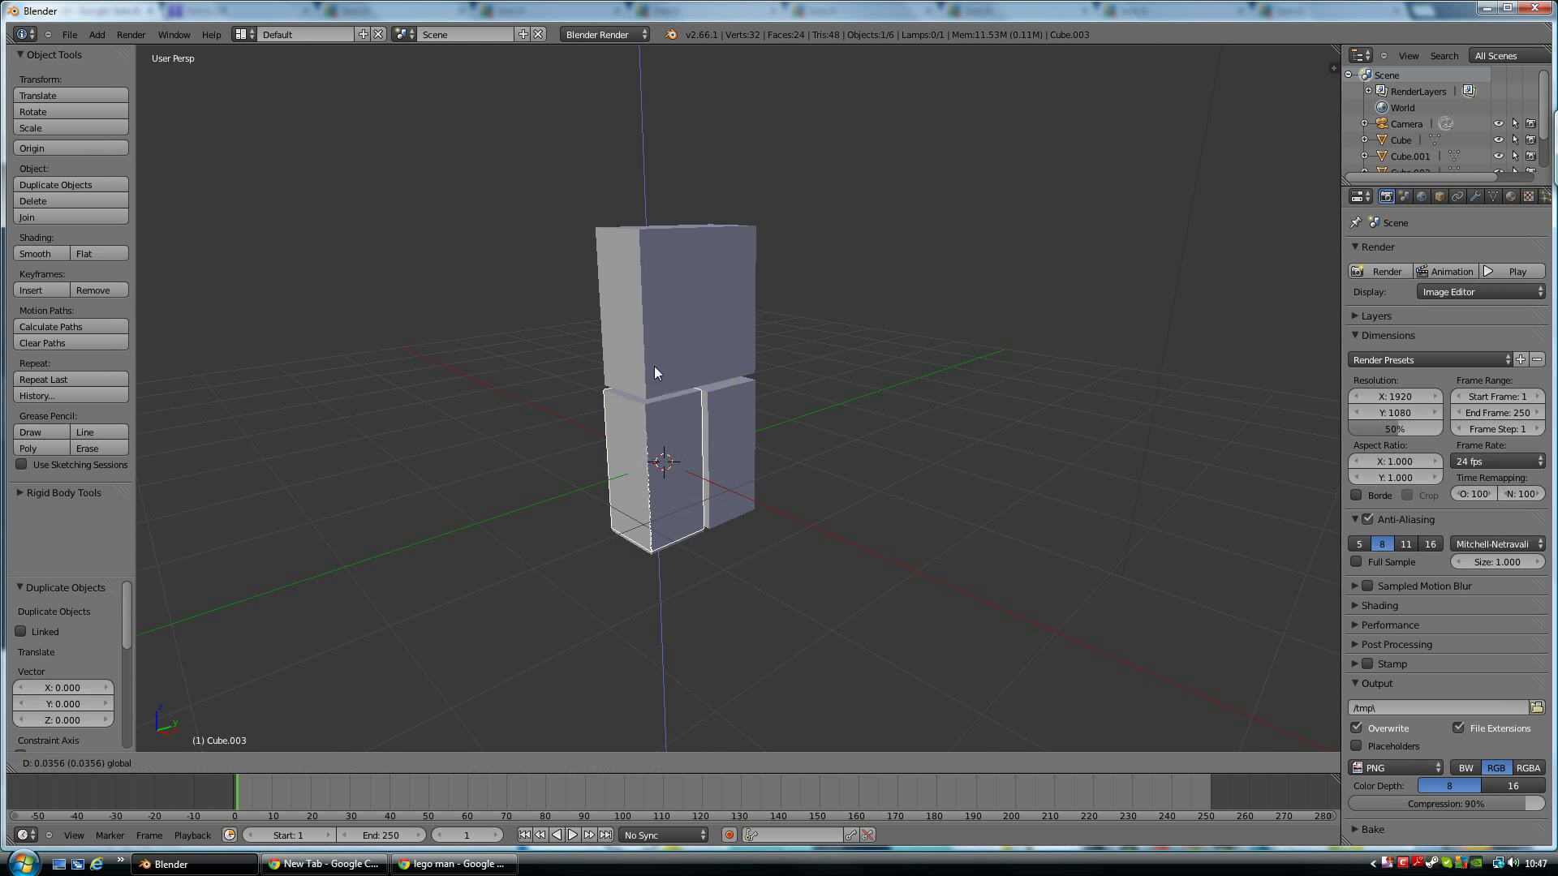
{"action": "left_click", "coordinate": [653, 255]}
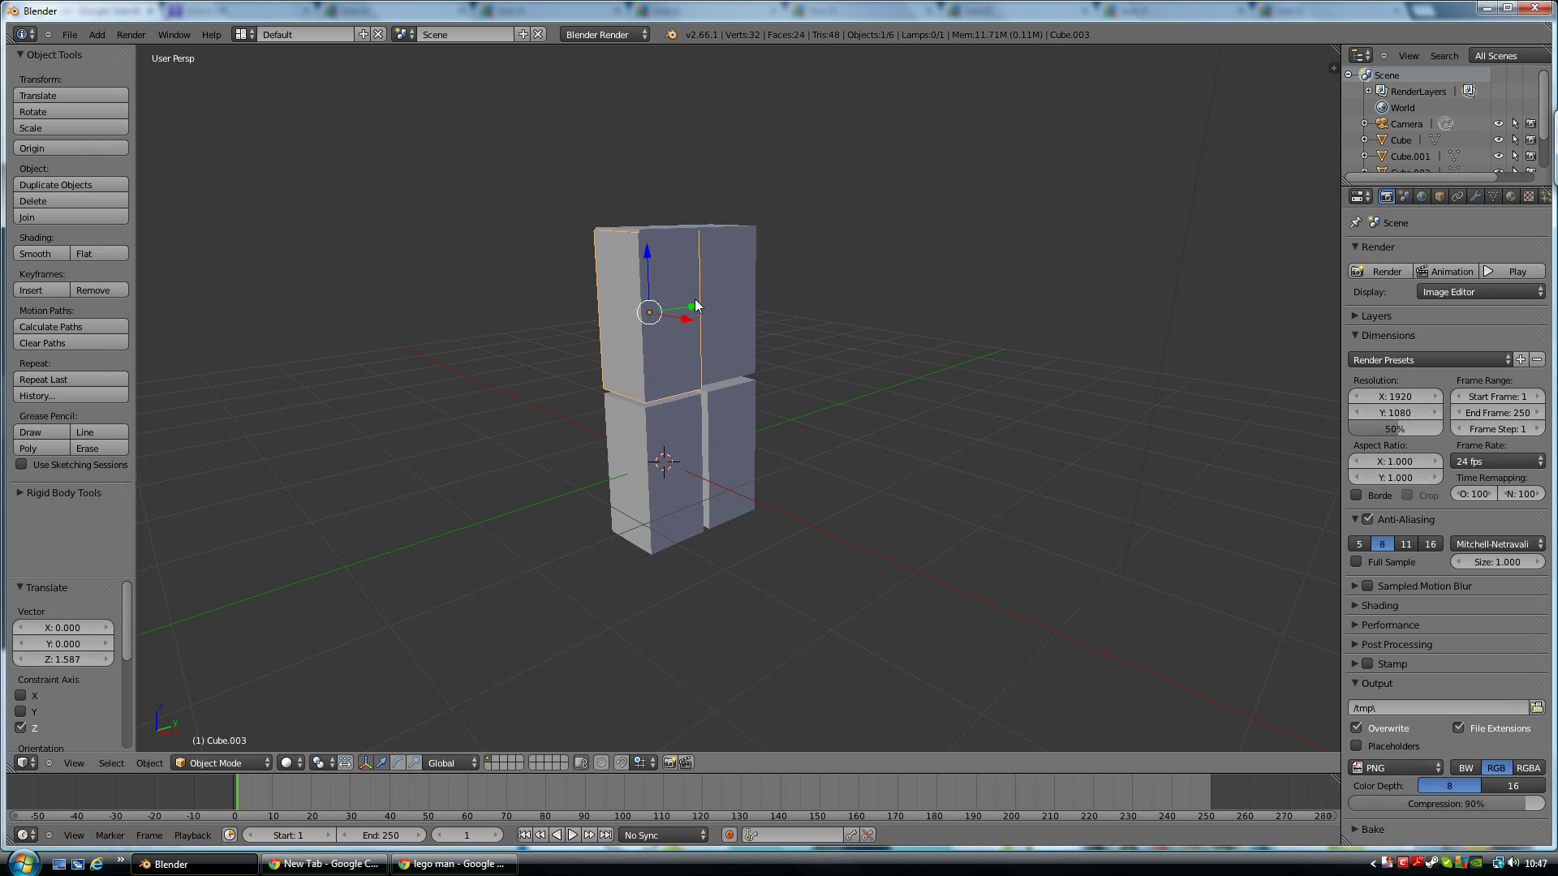
{"action": "left_click_drag", "start_coordinate": [695, 300], "coordinate": [620, 319]}
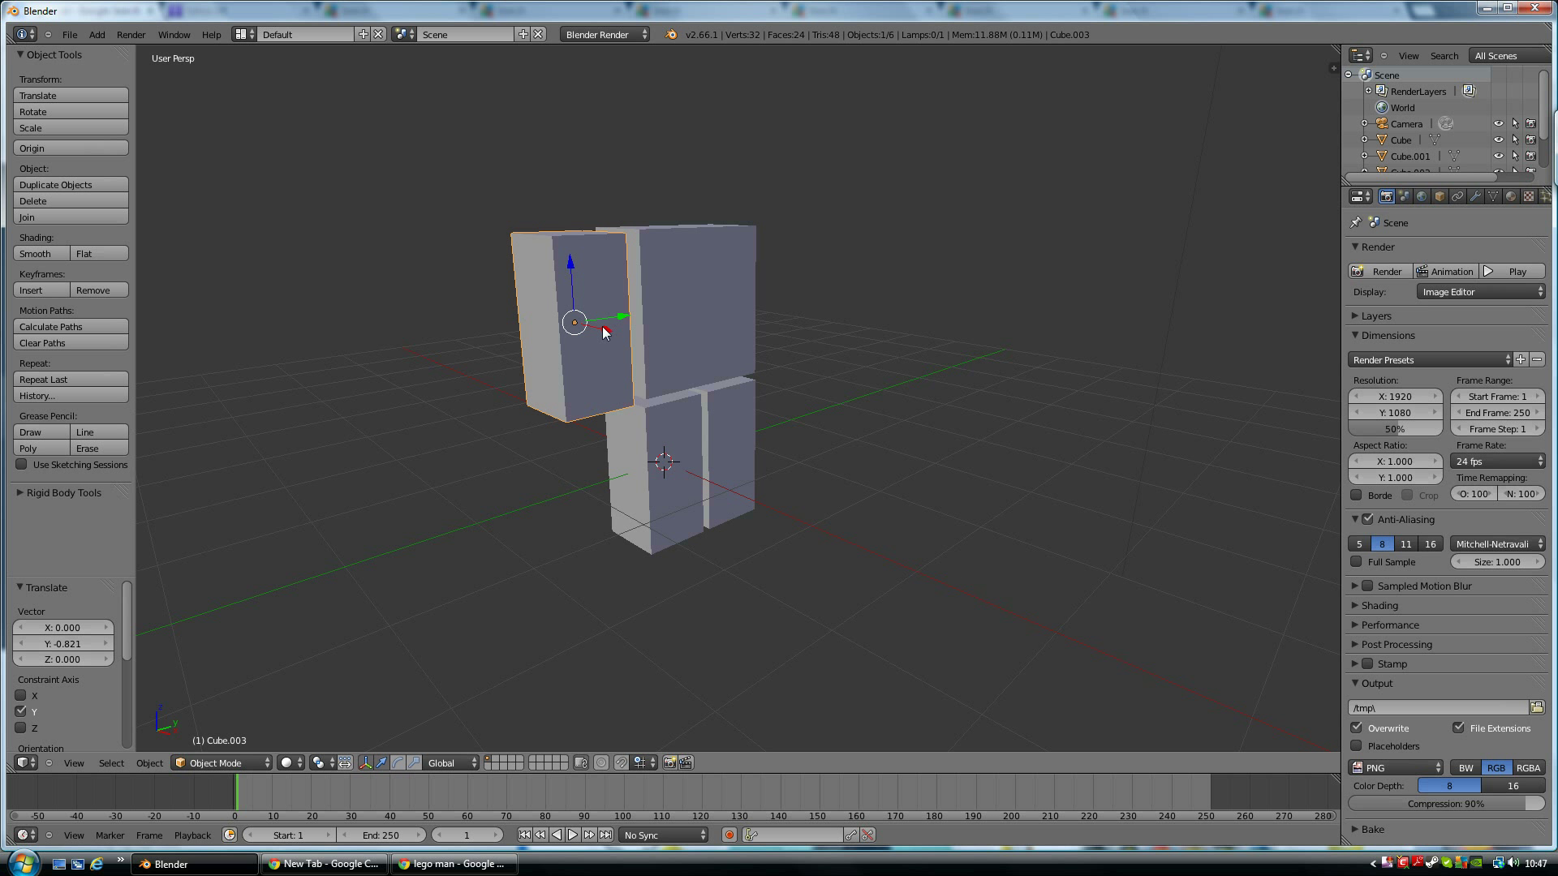
Rotate the arm block 90° about X so it sticks out horizontally
{"action": "key", "text": "r"}
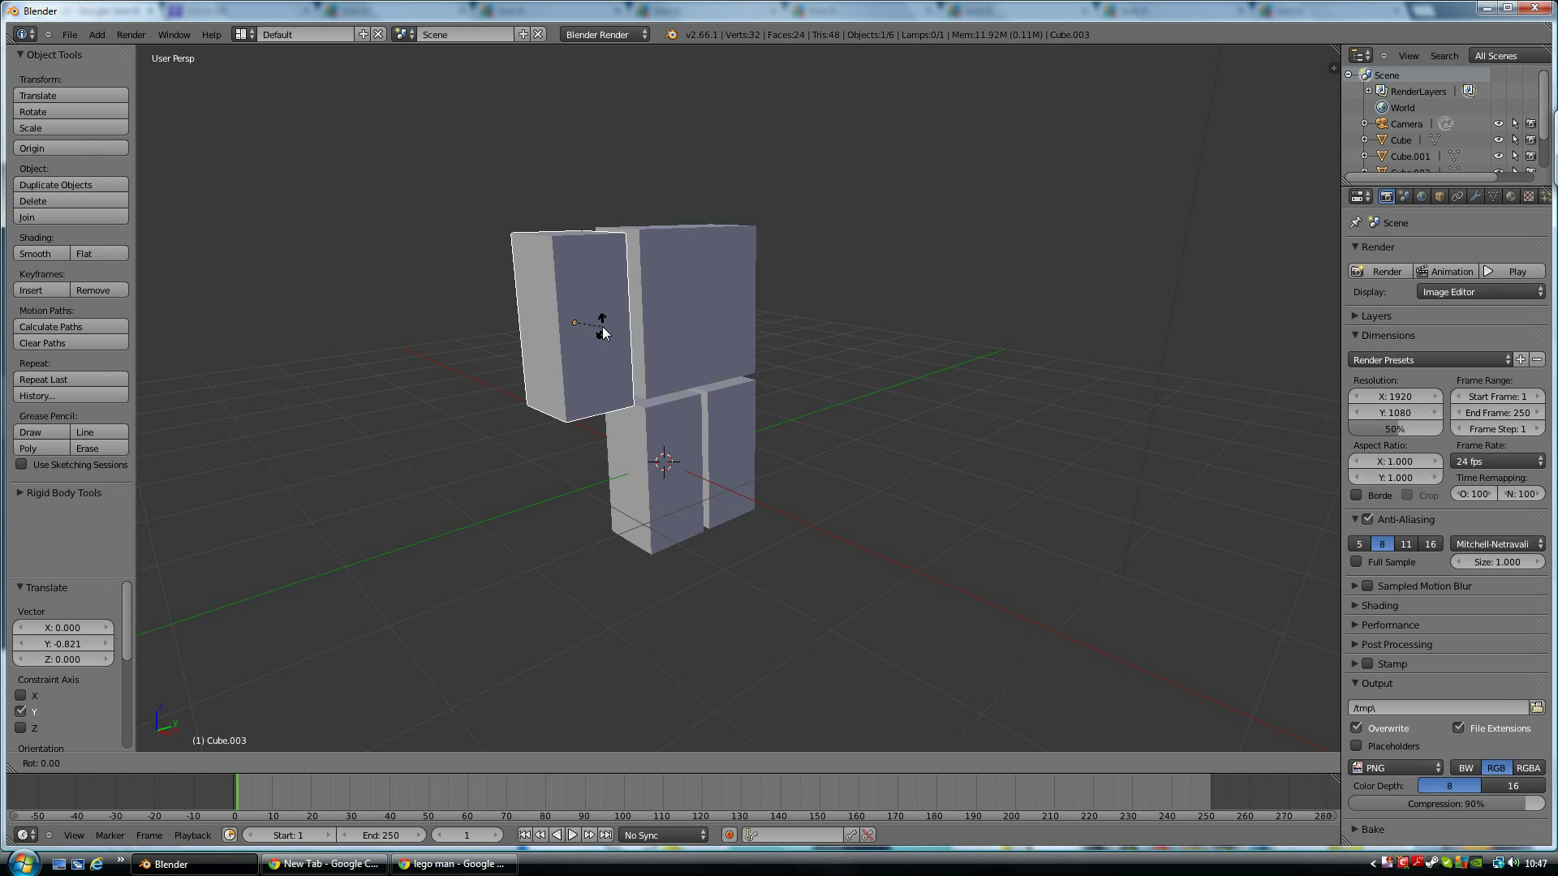
{"action": "type", "text": "90"}
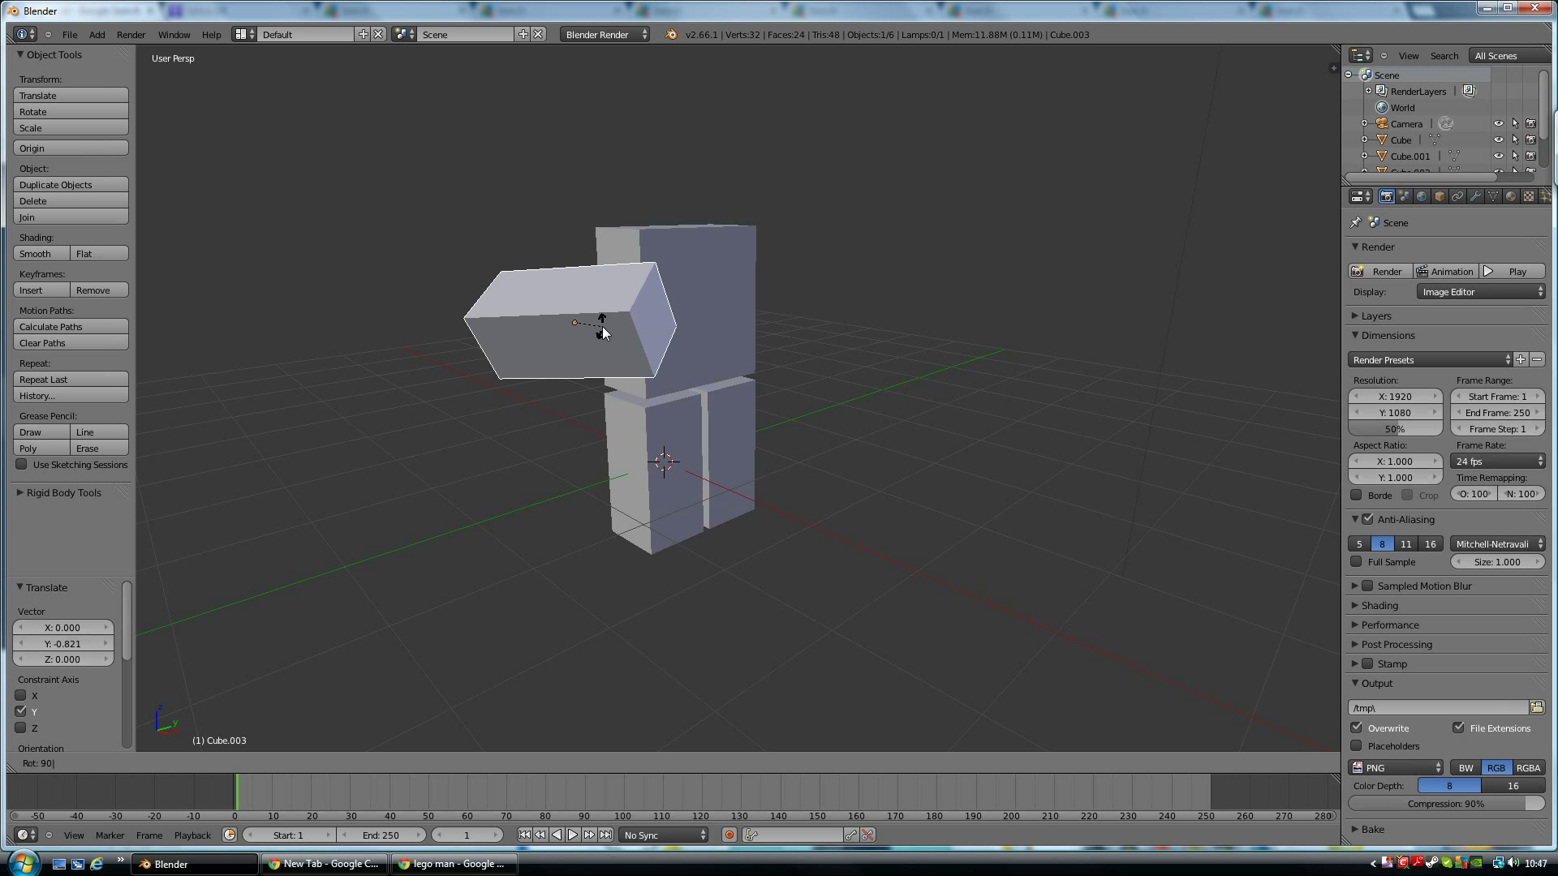
{"action": "key", "text": "Escape"}
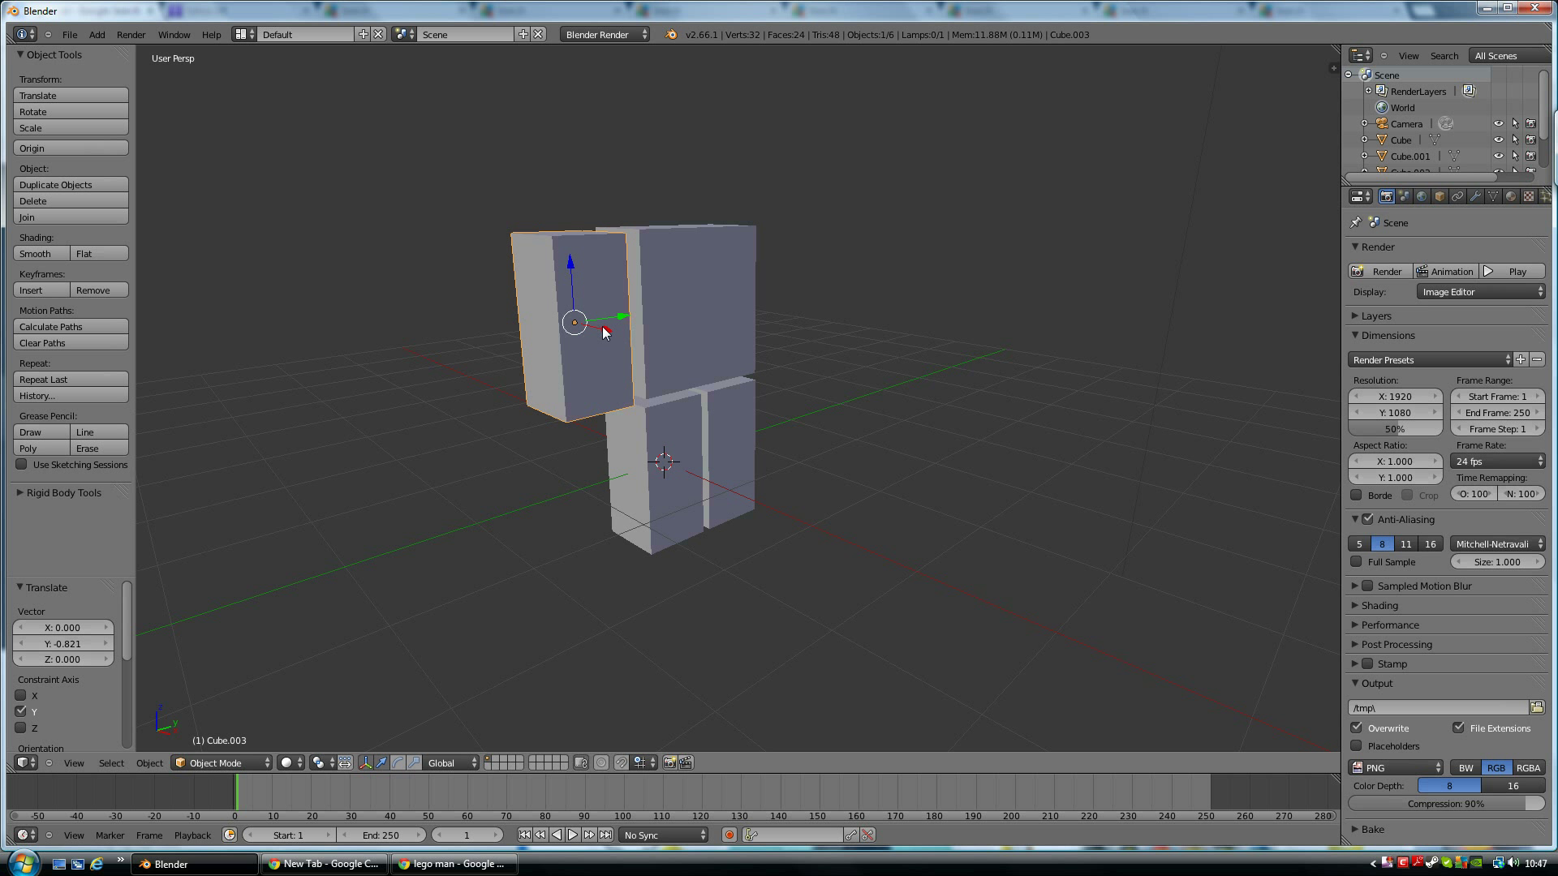
{"action": "key", "text": "r"}
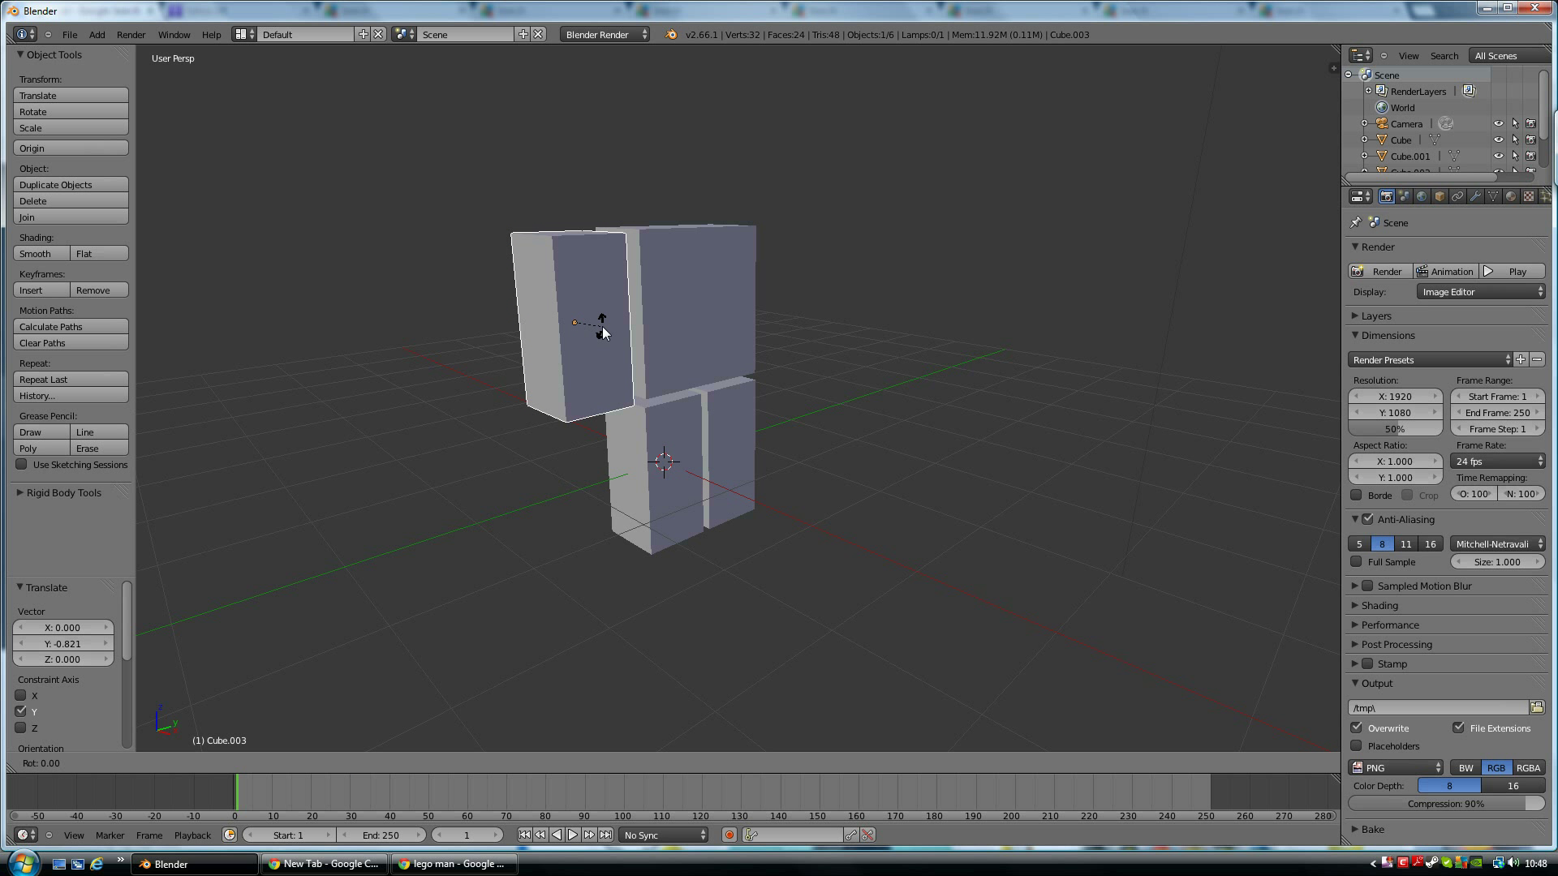
{"action": "key", "text": "x"}
{"action": "type", "text": "90"}
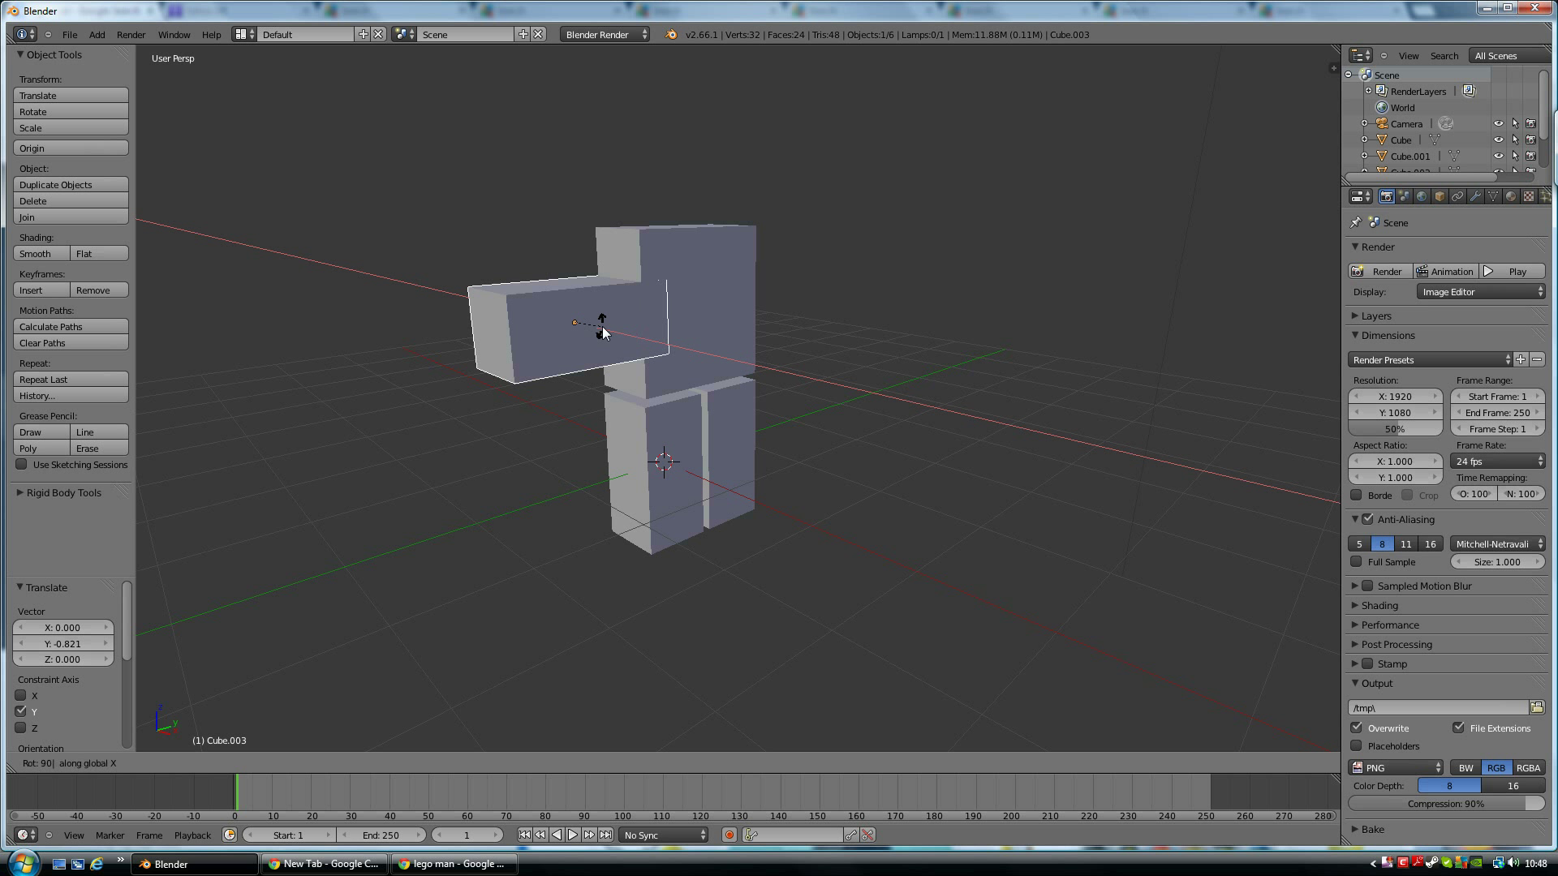
{"action": "key", "text": "Return"}
{"action": "middle_click_drag", "start_coordinate": [676, 332], "coordinate": [617, 337]}
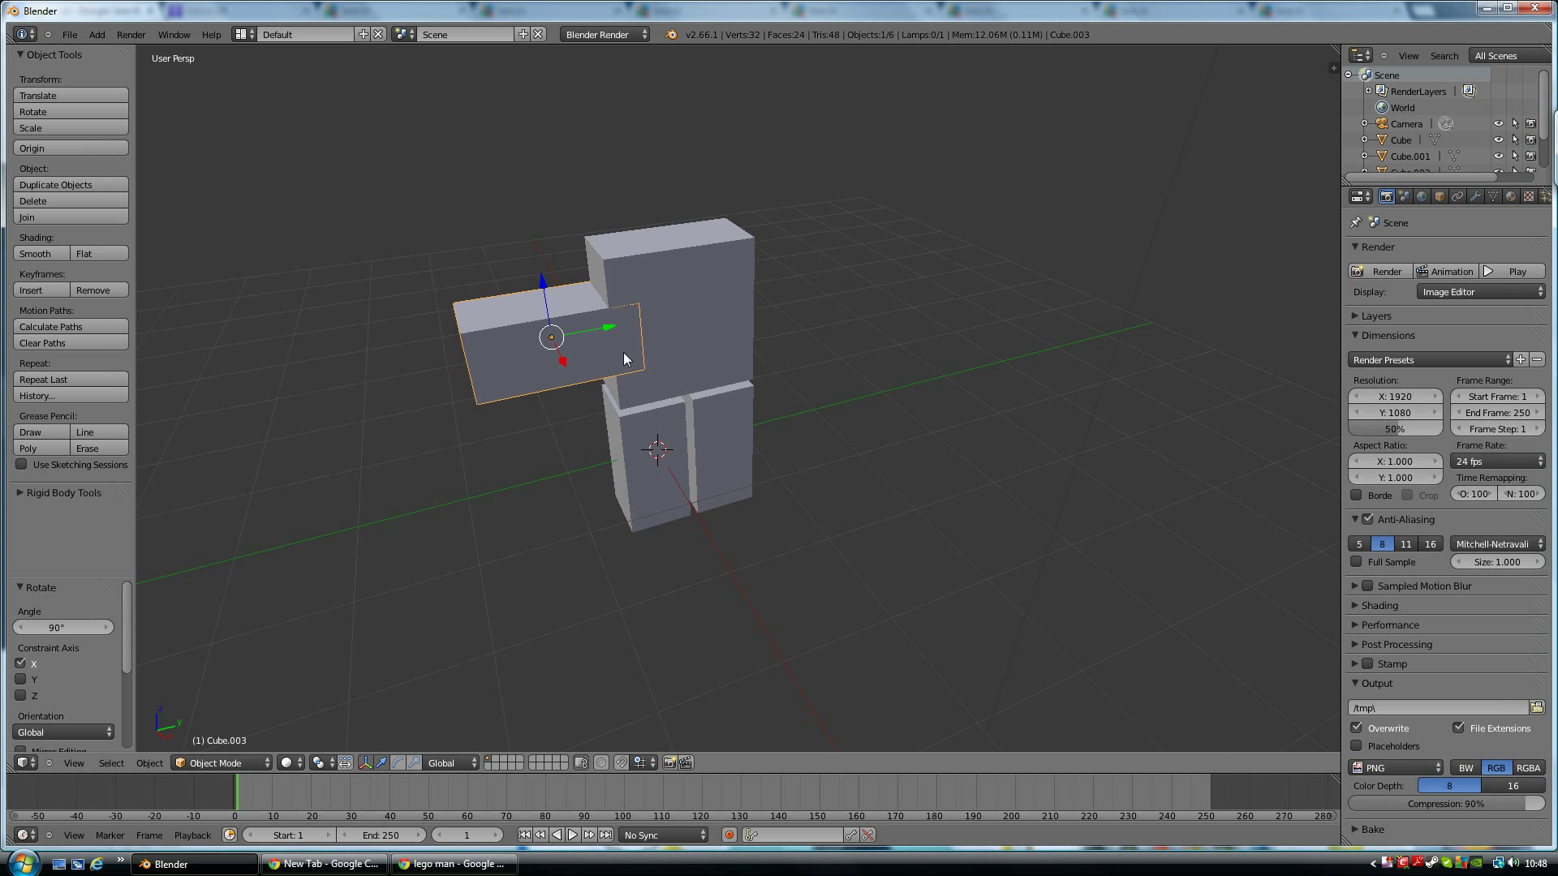
Move the arm −0.352 along Y and raise it 0.408 to shoulder height
{"action": "key", "text": "g"}
{"action": "key", "text": "y"}
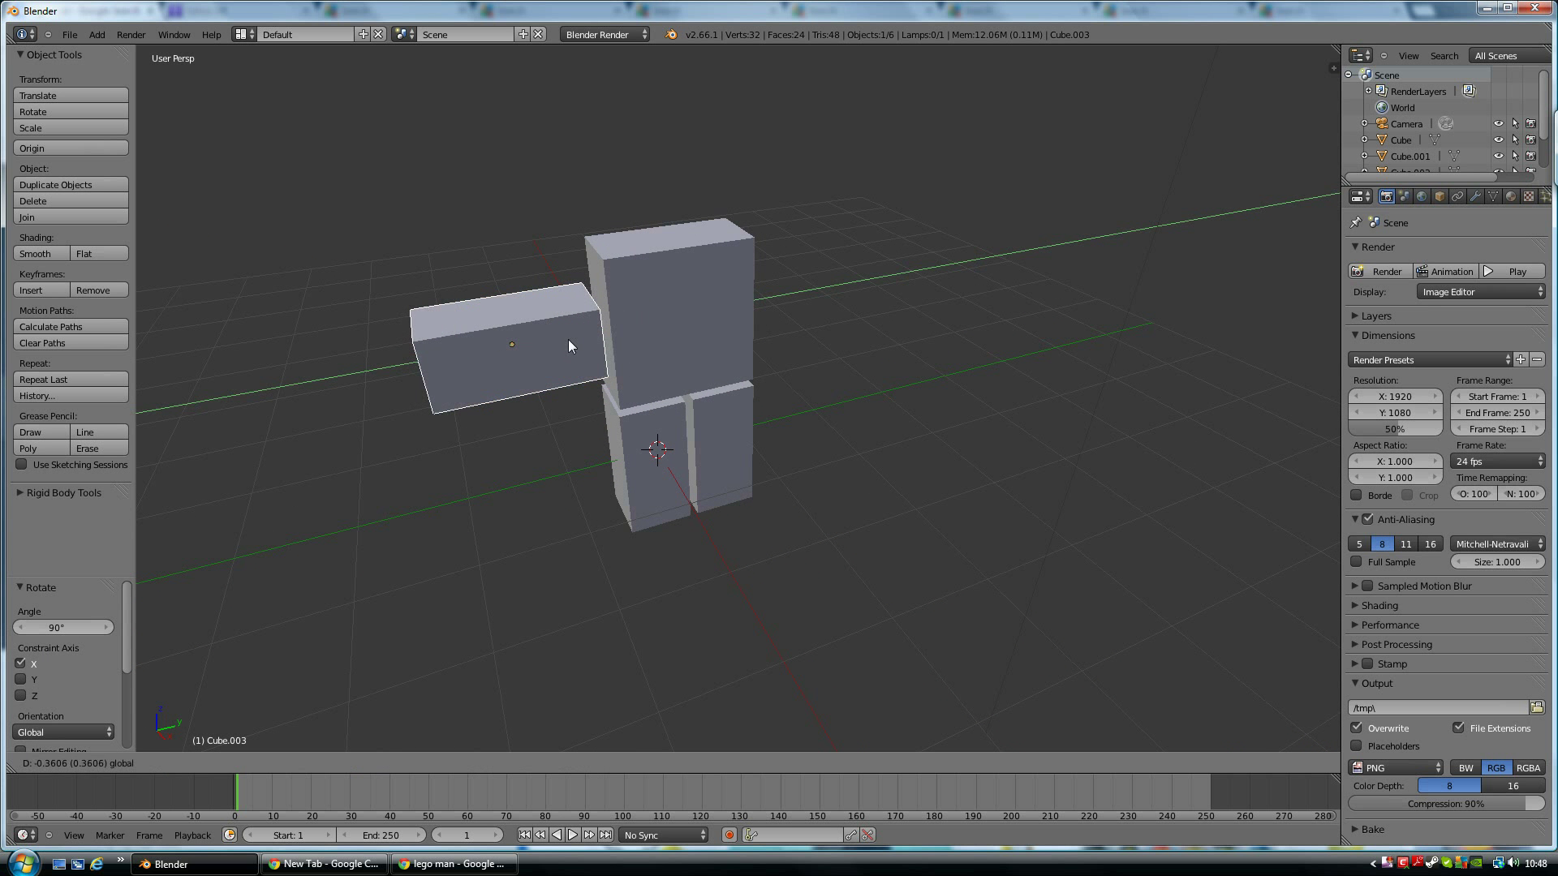
{"action": "left_click", "coordinate": [568, 339]}
{"action": "key", "text": "g"}
{"action": "key", "text": "z"}
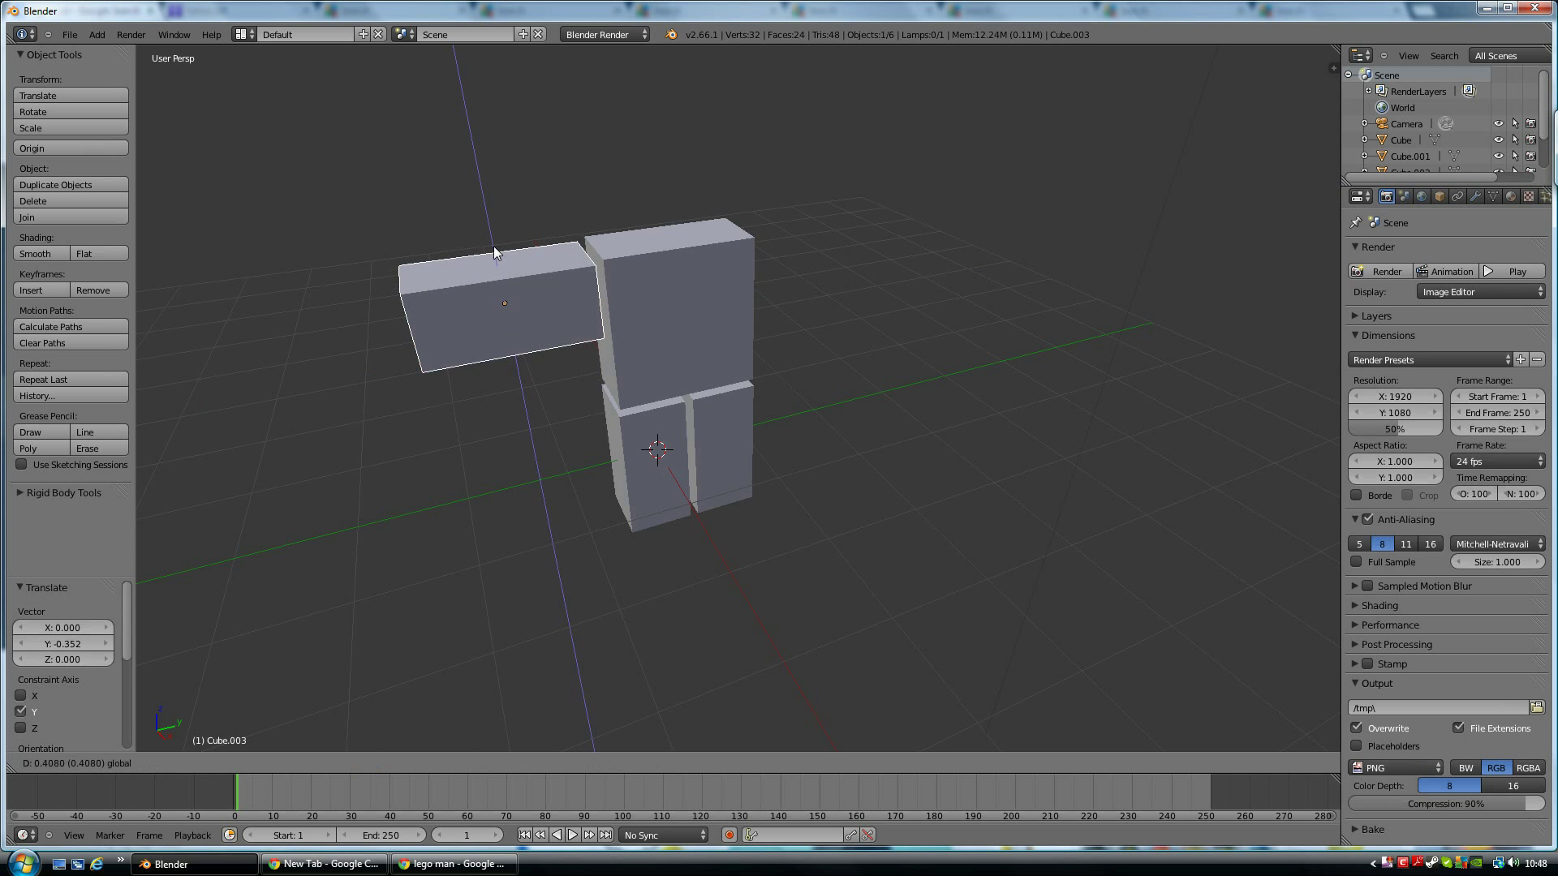
{"action": "left_click", "coordinate": [493, 246]}
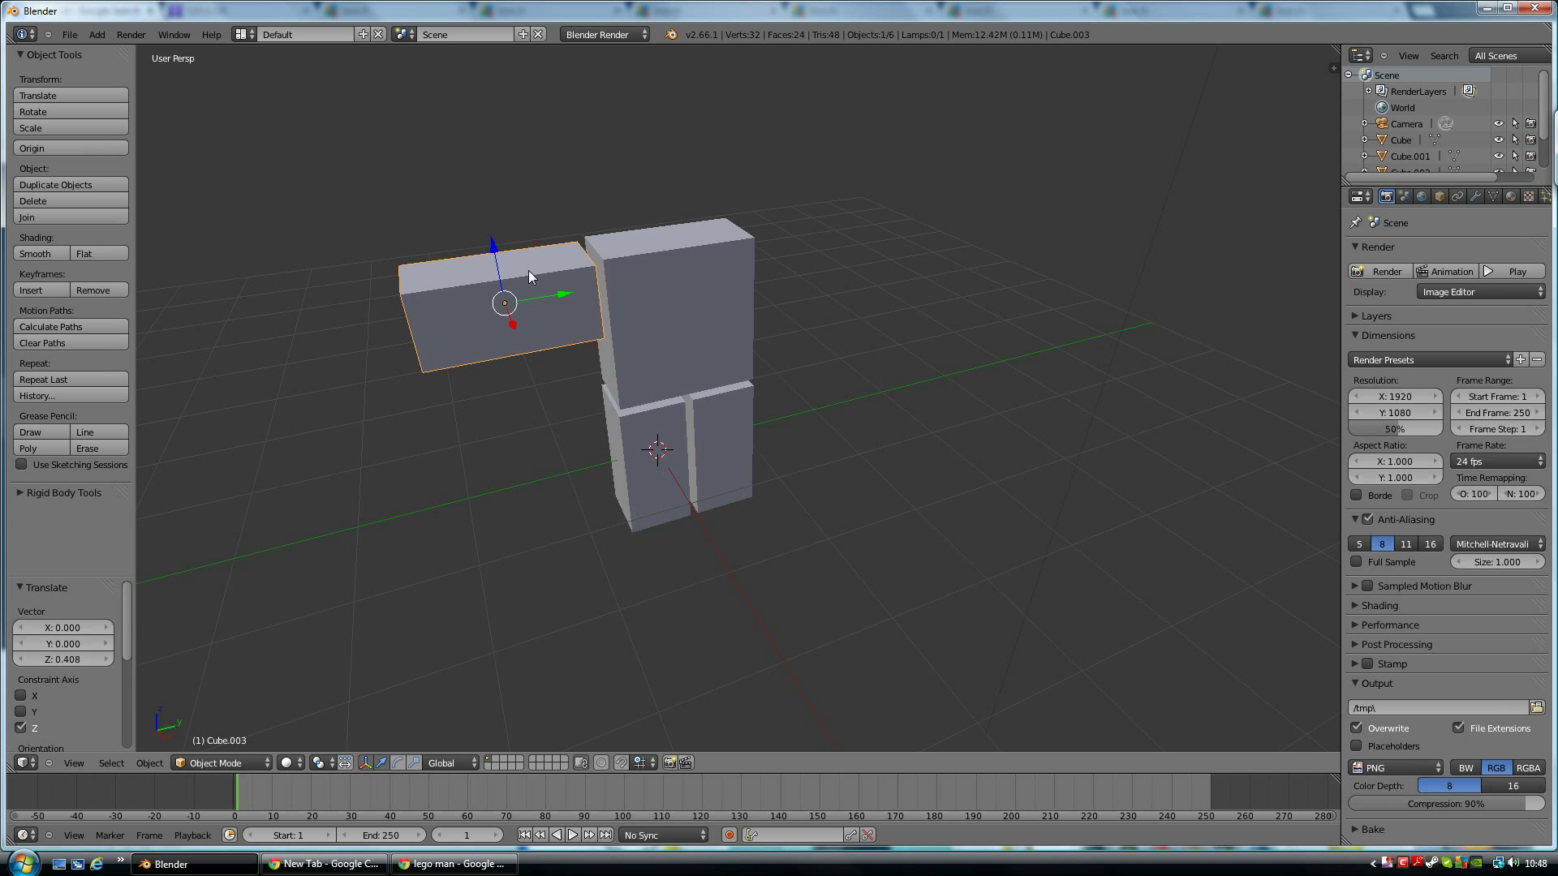
Duplicate the arm as Cube.004, shift it 3.128 along Y onto the other shoulder, and open Add > Mesh
{"action": "key", "text": "shift+d"}
{"action": "right_click", "coordinate": [528, 270]}
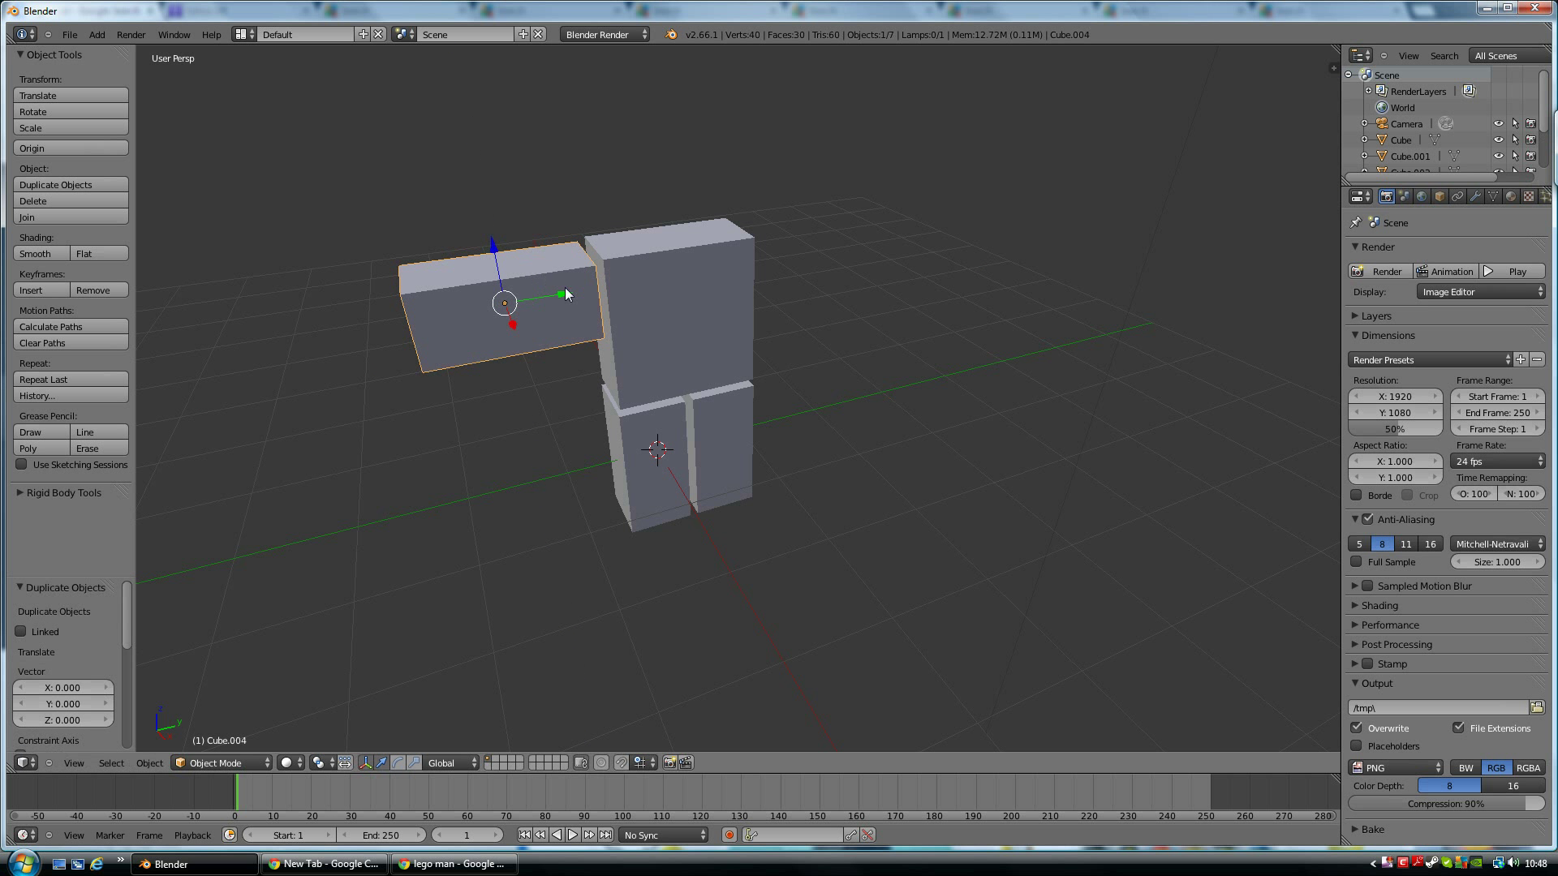
{"action": "key", "text": "g"}
{"action": "key", "text": "y"}
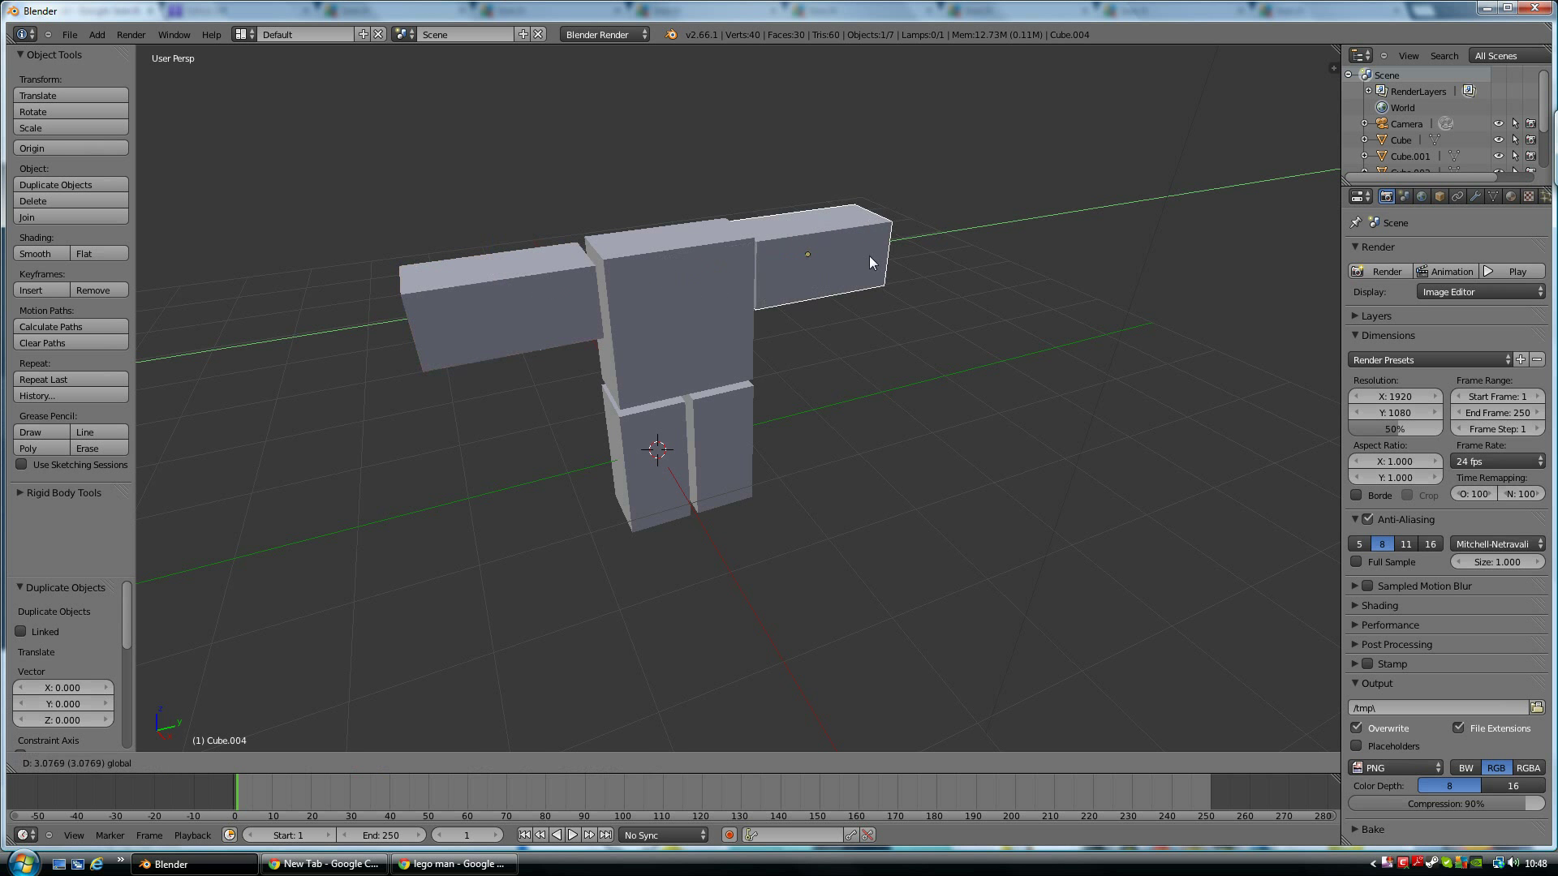
{"action": "left_click", "coordinate": [869, 255]}
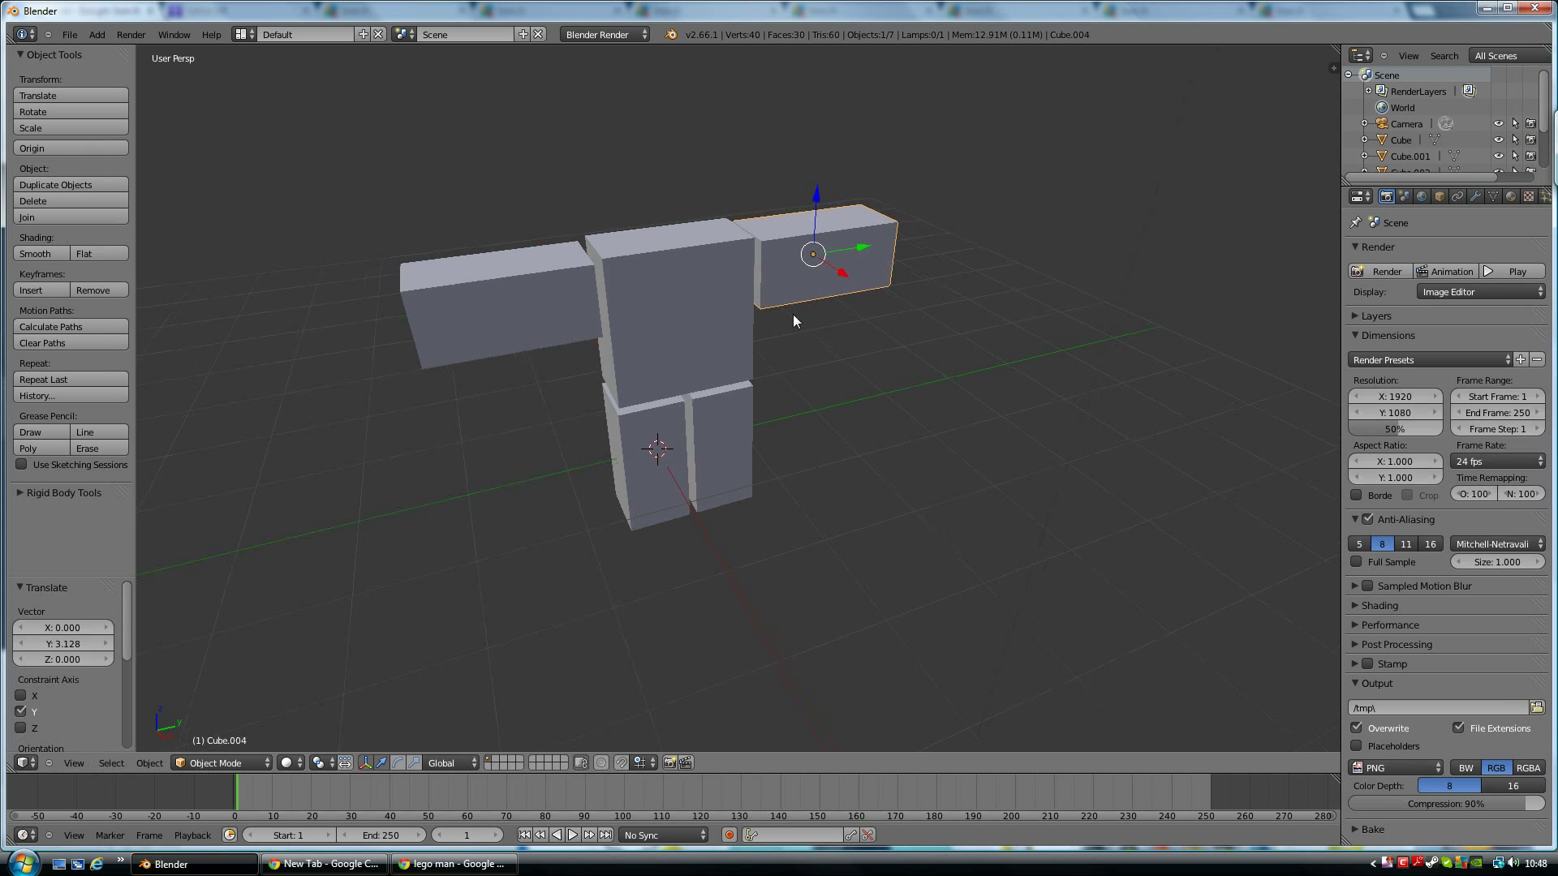
{"action": "mouse_move", "coordinate": [792, 314]}
{"action": "middle_mouse_down"}
{"action": "mouse_move", "coordinate": [782, 243]}
{"action": "mouse_move", "coordinate": [835, 317]}
{"action": "mouse_move", "coordinate": [806, 306]}
{"action": "middle_mouse_up"}
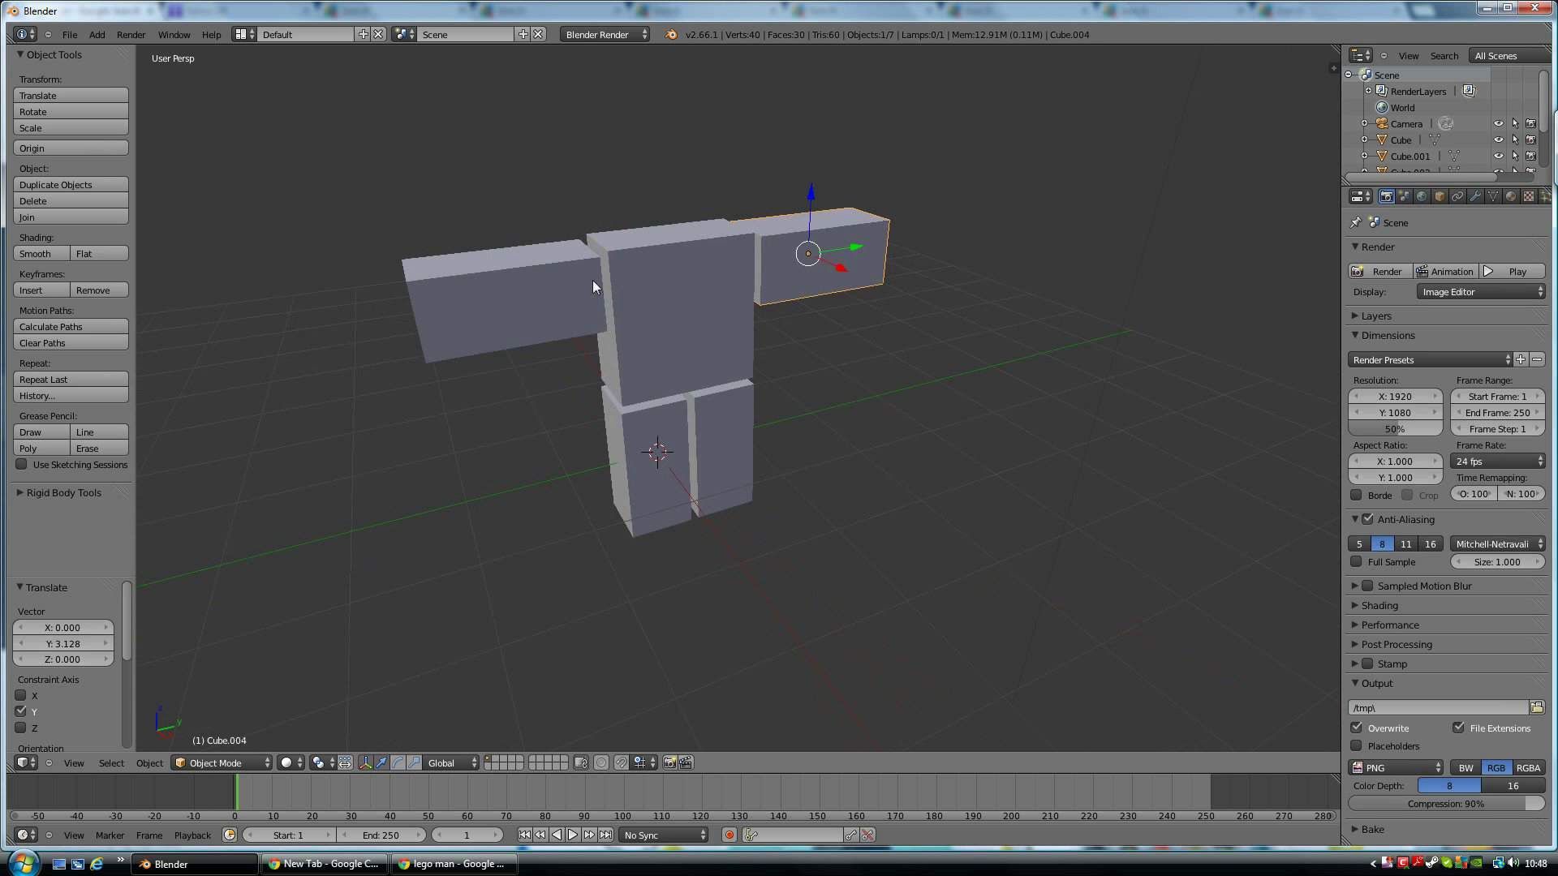
{"action": "left_click", "coordinate": [97, 34]}
{"action": "mouse_move", "coordinate": [138, 54]}
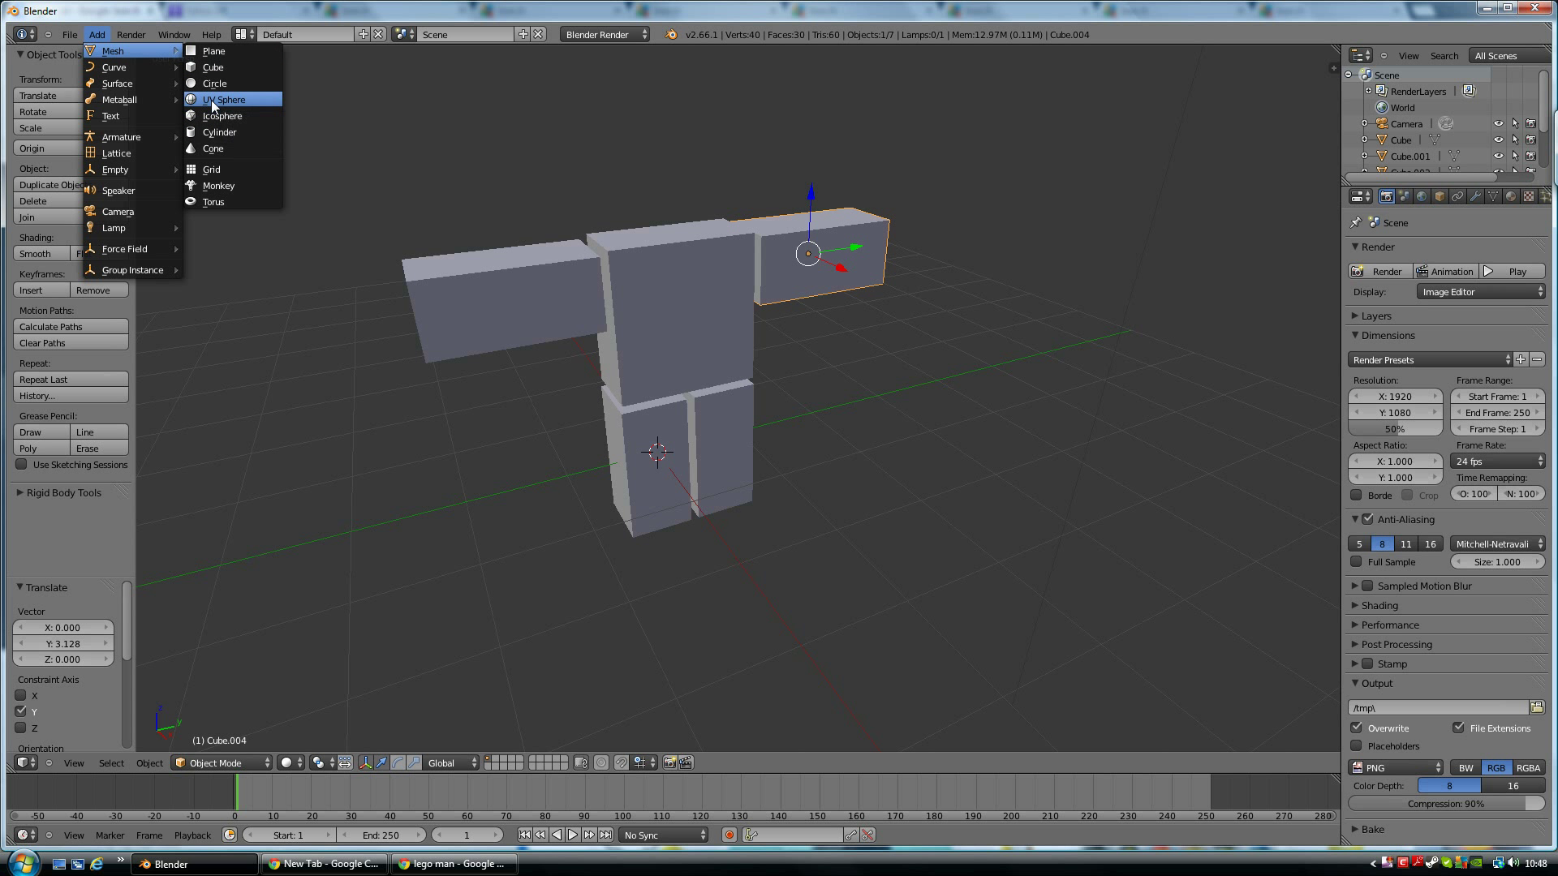
Add a UV sphere and lift it above the torso as the head
{"action": "left_click", "coordinate": [211, 100]}
{"action": "left_click_drag", "start_coordinate": [654, 399], "coordinate": [722, 130]}
{"action": "scroll", "coordinate": [727, 131], "scroll_direction": "down", "scroll_amount": 1}
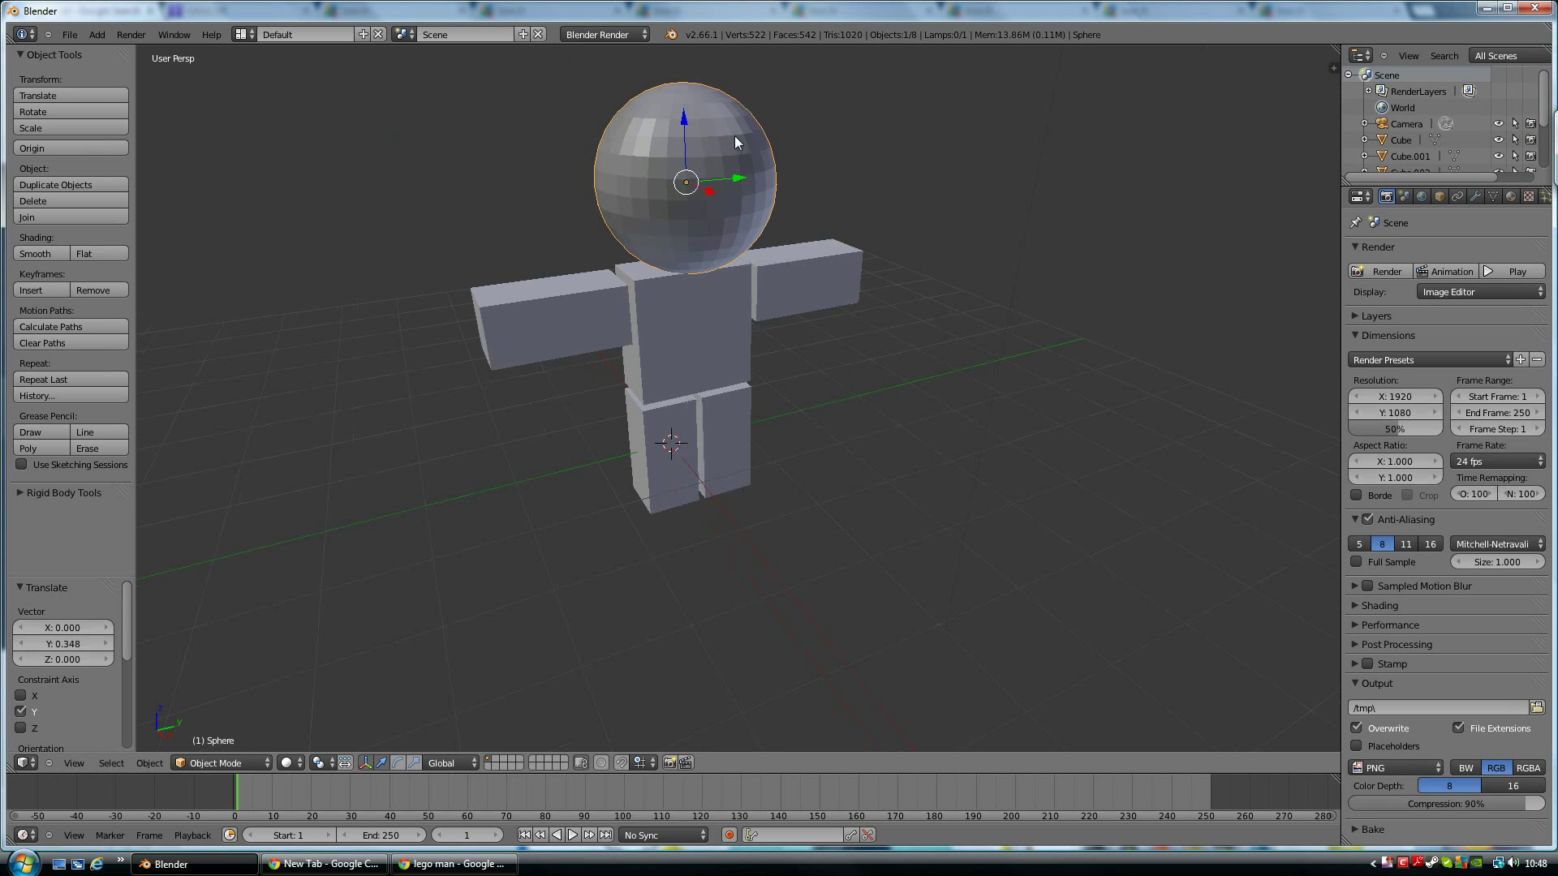
{"action": "middle_click_drag", "start_coordinate": [709, 159], "coordinate": [738, 140]}
{"action": "key", "text": "r"}
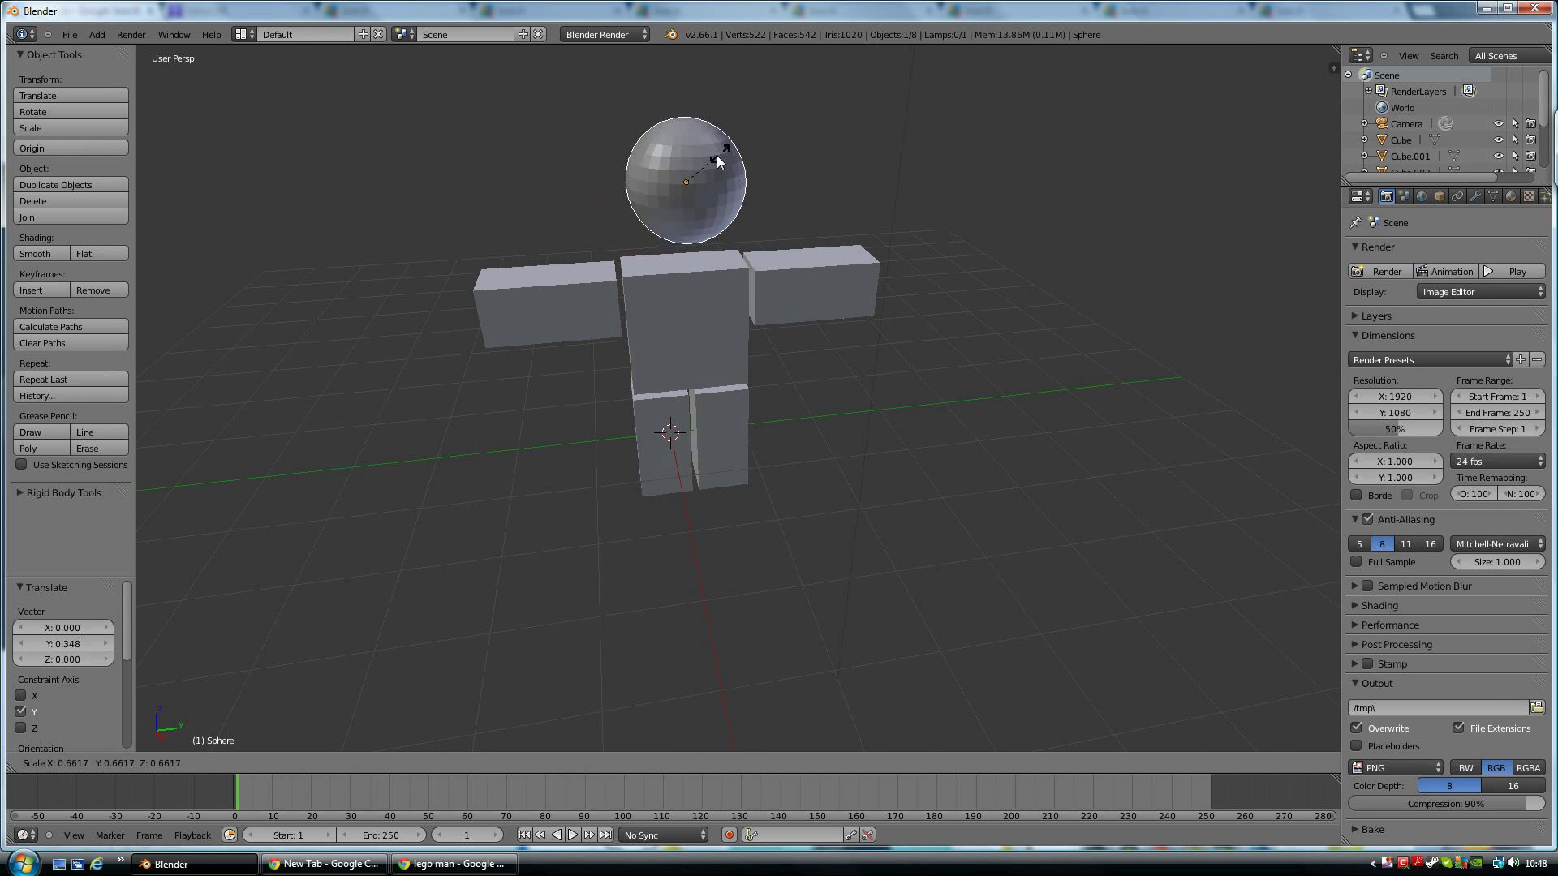
{"action": "right_click", "coordinate": [722, 148]}
{"action": "mouse_move", "coordinate": [722, 148]}
{"action": "middle_mouse_down"}
{"action": "mouse_move", "coordinate": [713, 222]}
{"action": "mouse_move", "coordinate": [733, 211]}
{"action": "mouse_move", "coordinate": [693, 142]}
{"action": "middle_mouse_up"}
Nudge the sphere slightly up along Z and along Y to centre it over the torso
{"action": "key", "text": "g"}
{"action": "key", "text": "z"}
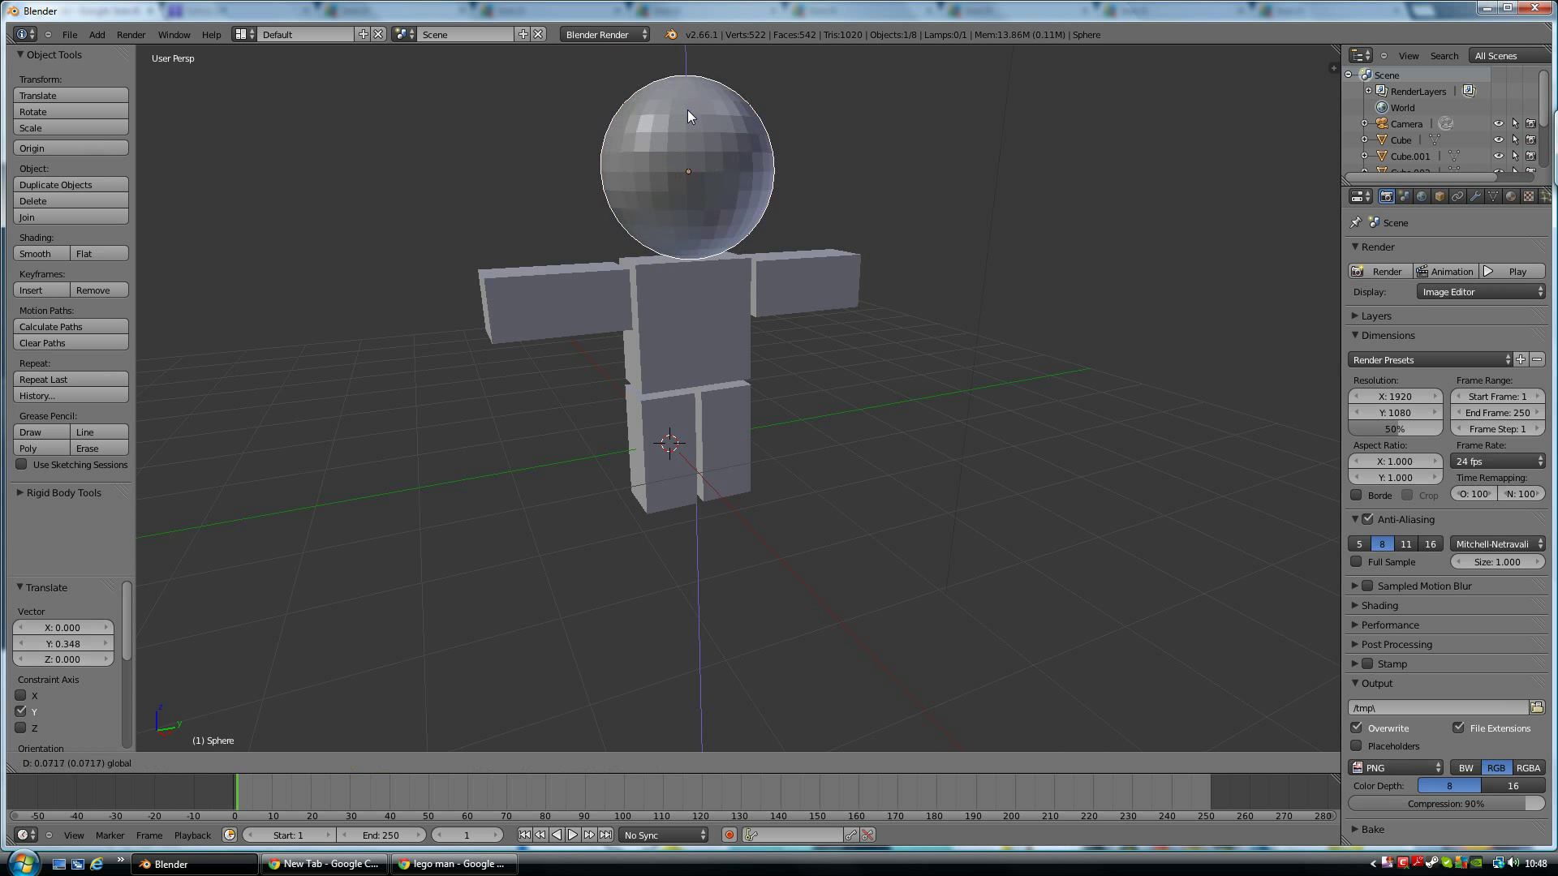
{"action": "left_click", "coordinate": [688, 111]}
{"action": "key", "text": "g"}
{"action": "key", "text": "y"}
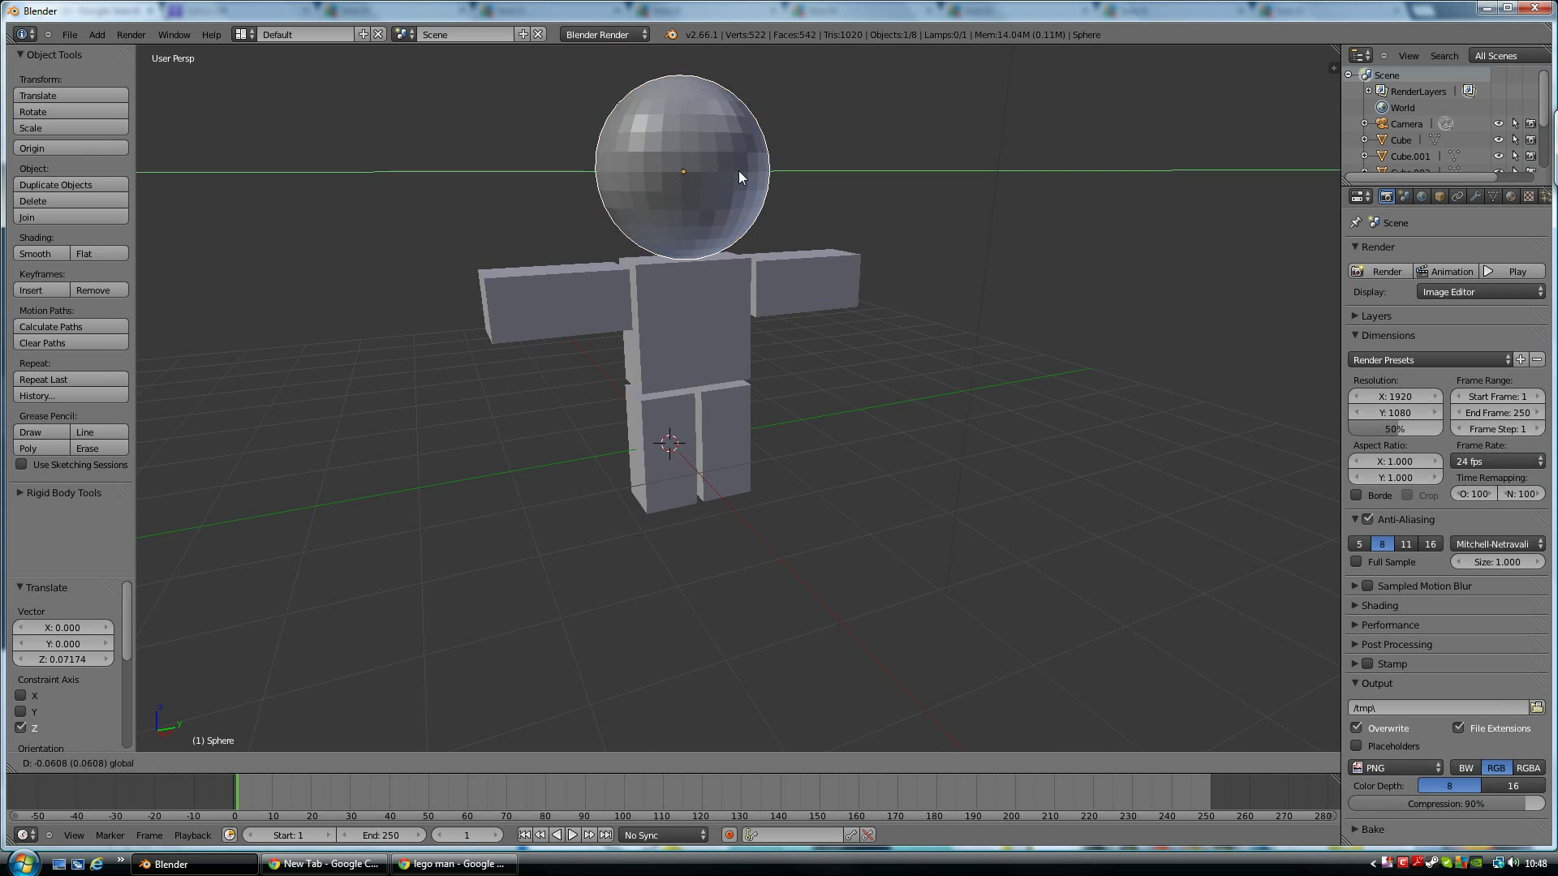
{"action": "left_click", "coordinate": [738, 172]}
{"action": "mouse_move", "coordinate": [704, 357]}
{"action": "middle_mouse_down"}
{"action": "mouse_move", "coordinate": [769, 363]}
{"action": "mouse_move", "coordinate": [669, 340]}
{"action": "mouse_move", "coordinate": [705, 363]}
{"action": "middle_mouse_up"}
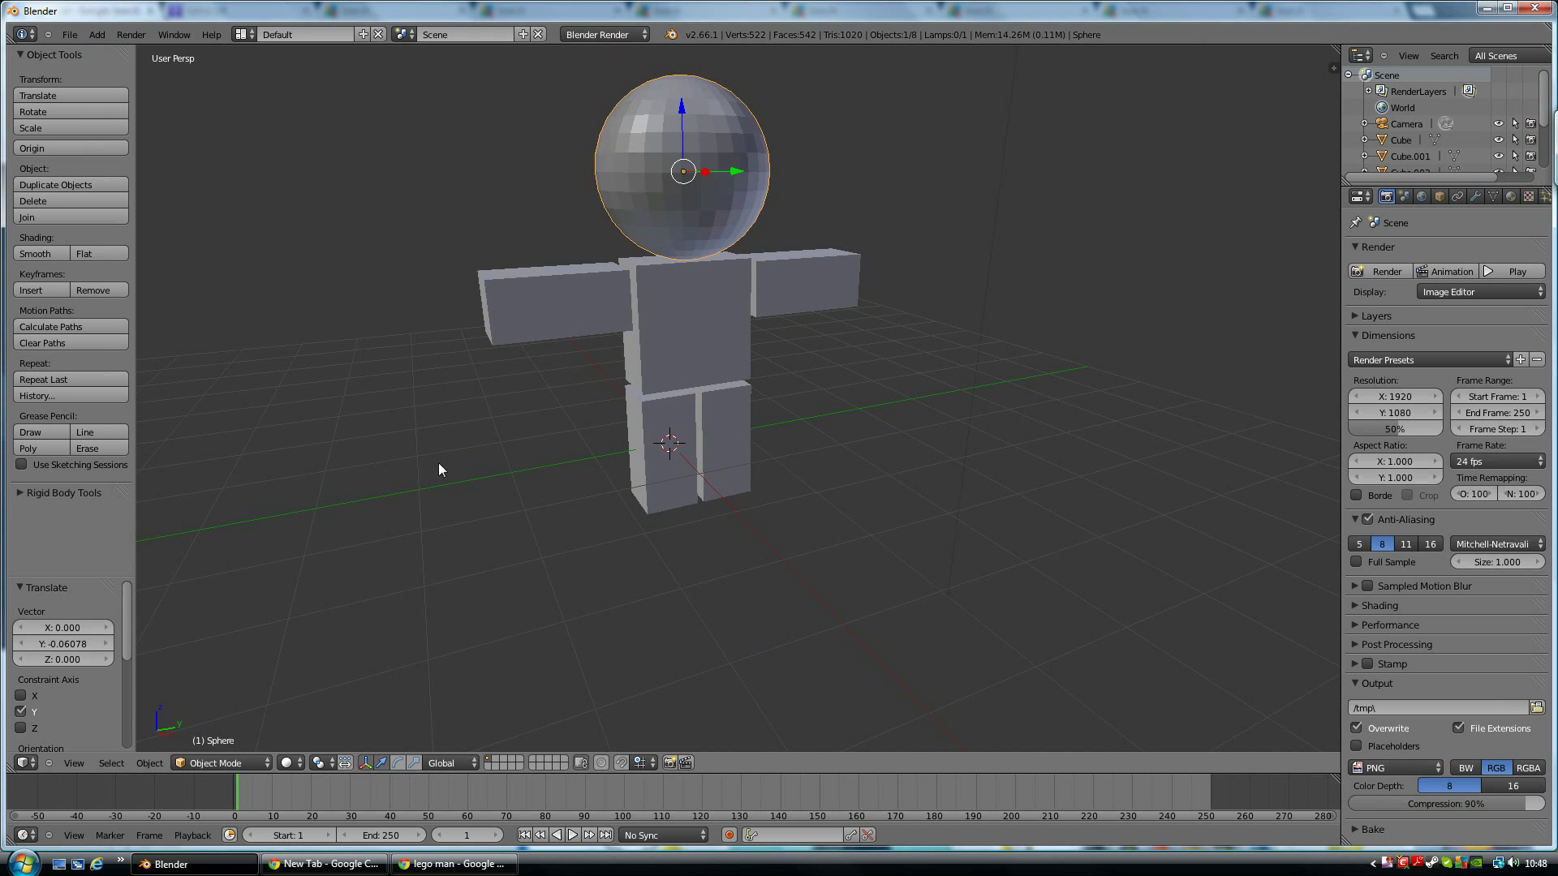
{"action": "middle_click_drag", "start_coordinate": [438, 462], "coordinate": [483, 458]}
Add a plane, scale it 8.142×, and lower it 0.702 along Z beneath the legs
{"action": "left_click", "coordinate": [94, 35]}
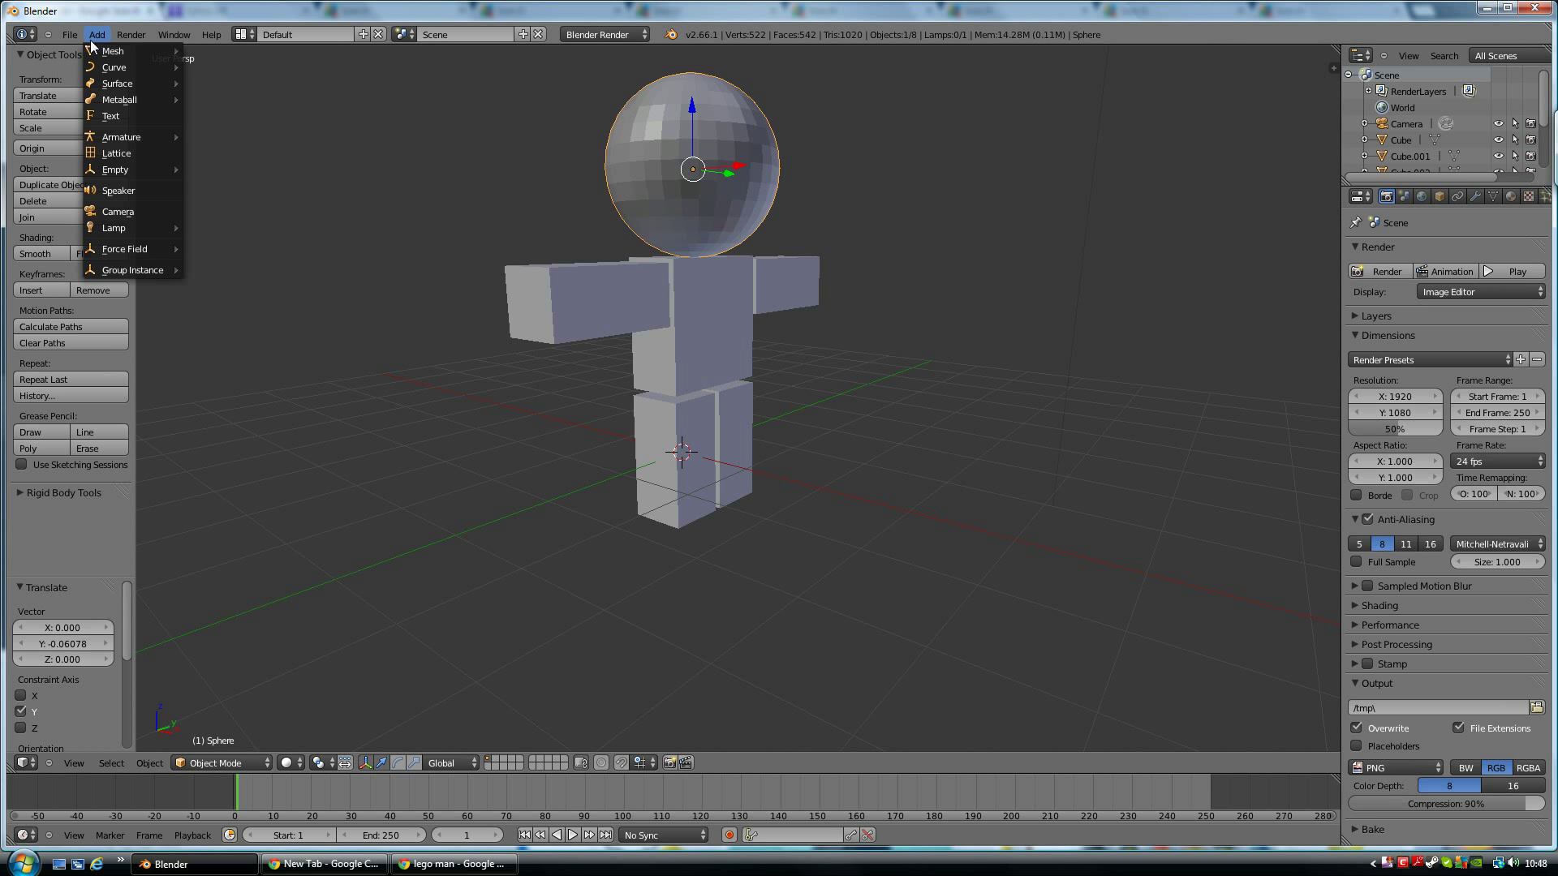
{"action": "mouse_move", "coordinate": [114, 50]}
{"action": "left_click", "coordinate": [215, 52]}
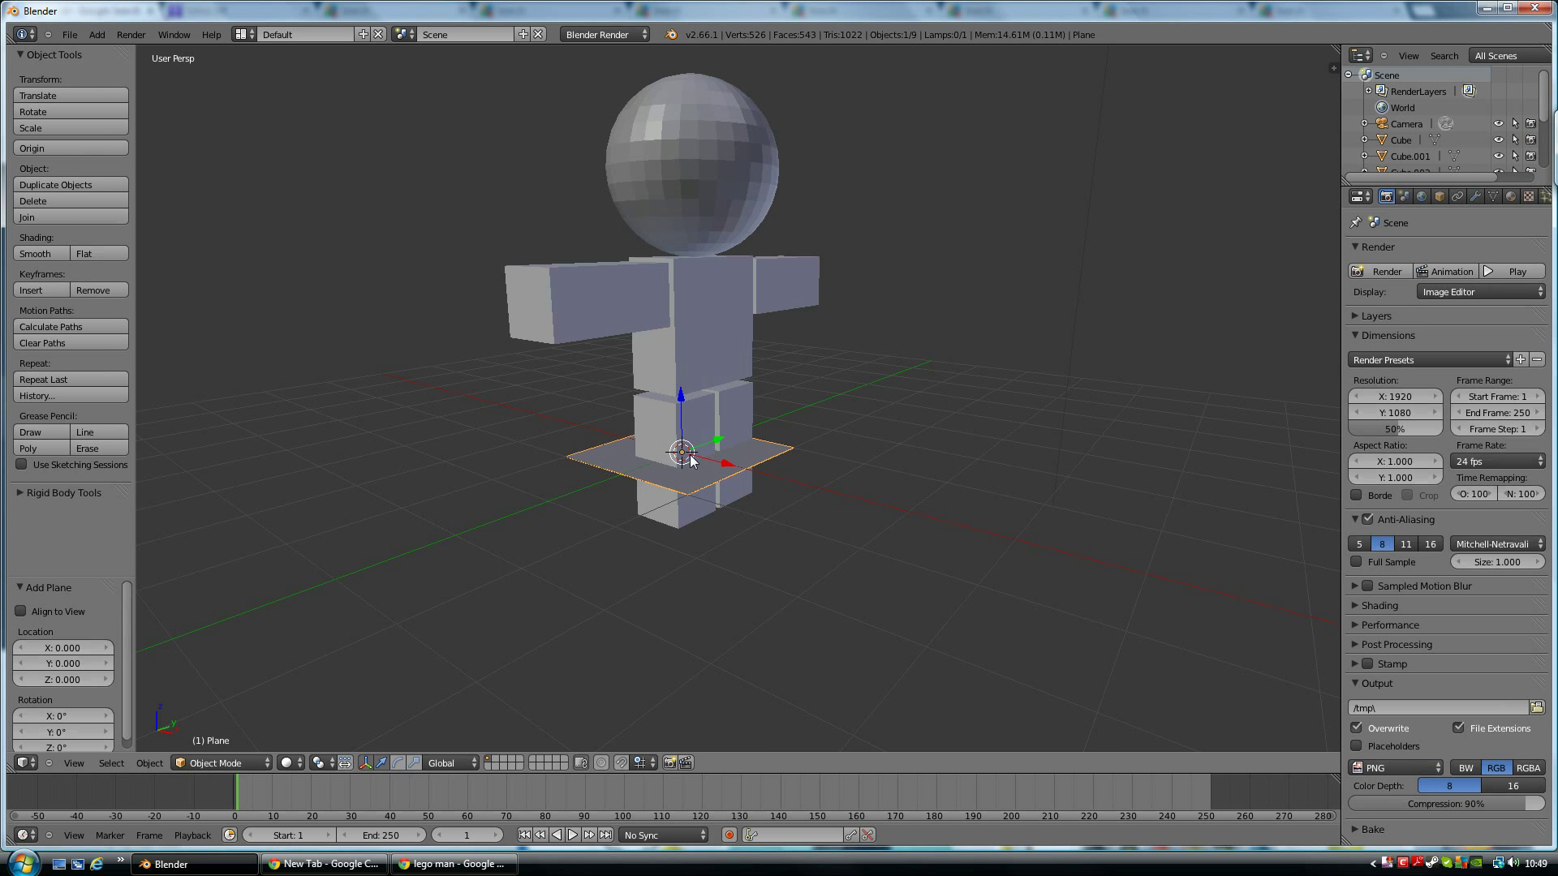
{"action": "key", "text": "s"}
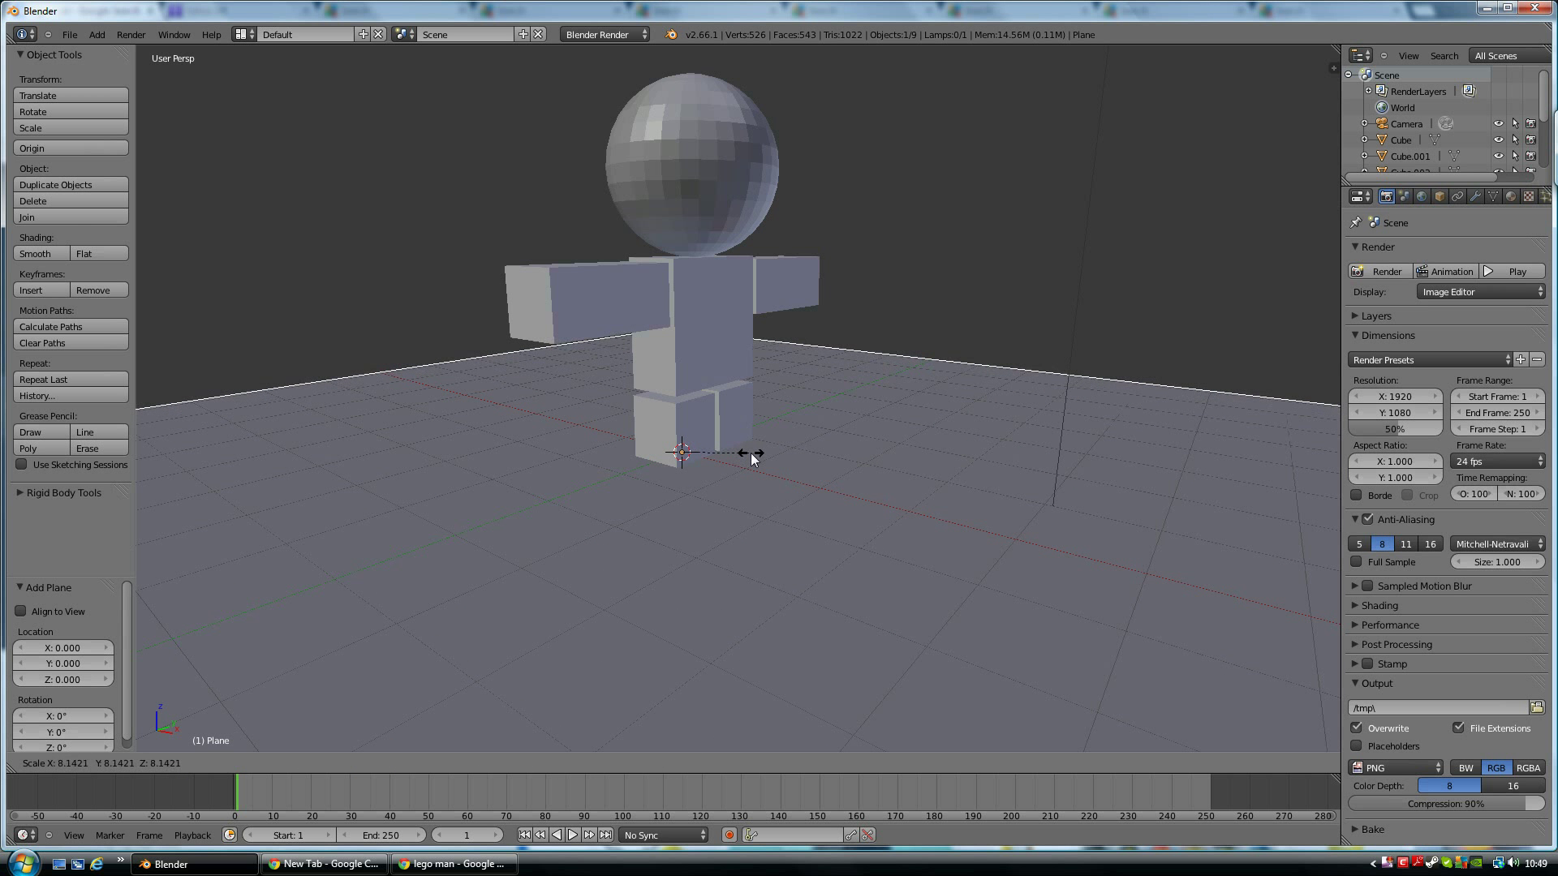
{"action": "left_click", "coordinate": [751, 456]}
{"action": "left_click_drag", "start_coordinate": [680, 392], "coordinate": [680, 451]}
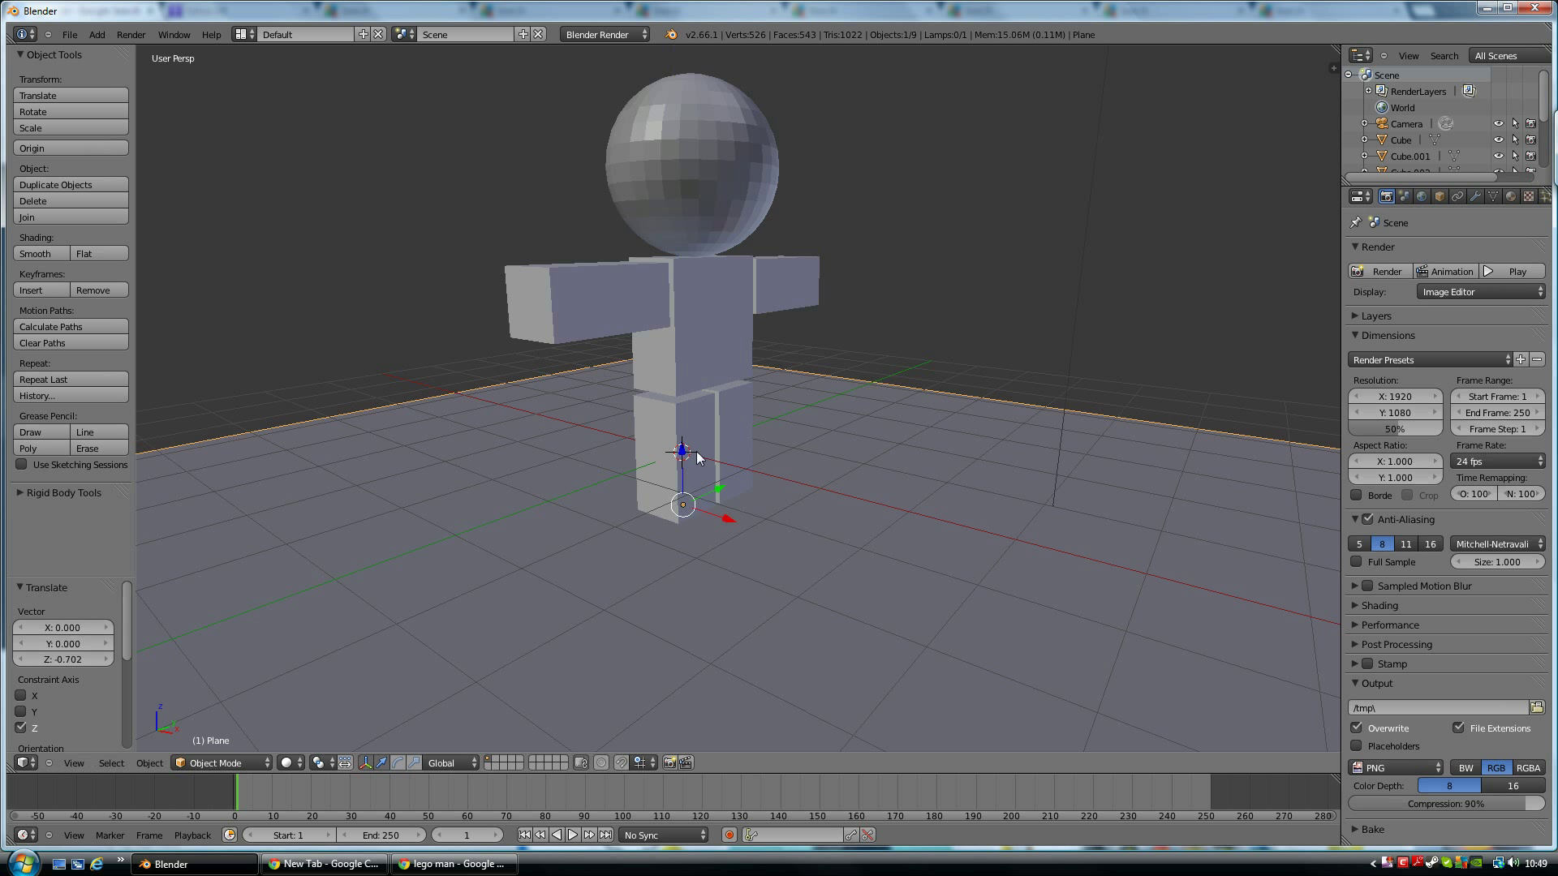
From the front orthographic view, drop the floor plane 0.07476 on Z so the legs rest on it
{"action": "key", "text": "KP_1"}
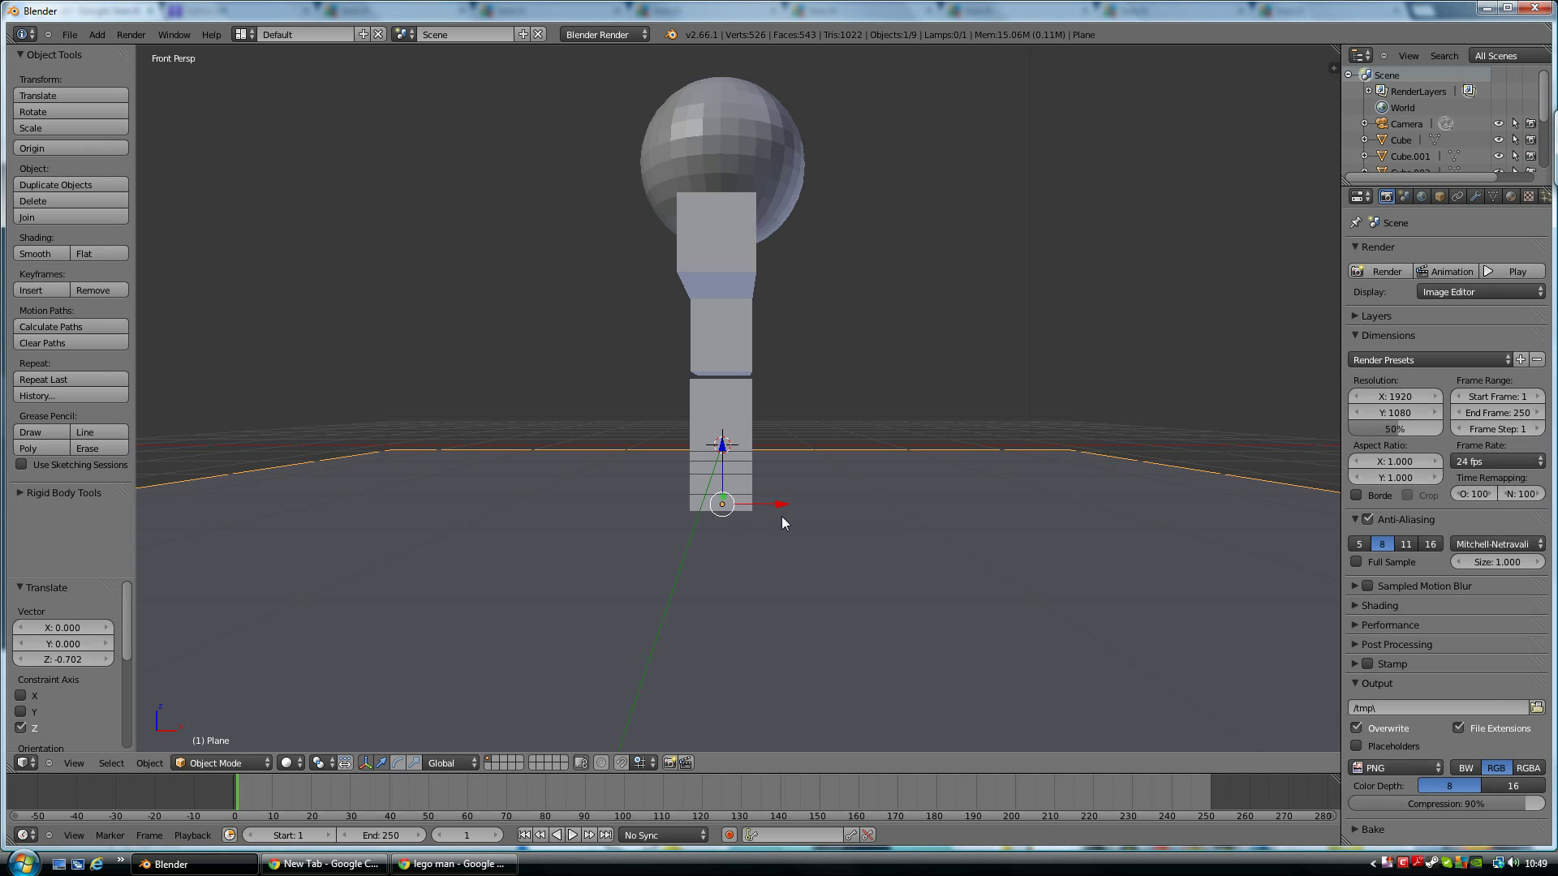
{"action": "key", "text": "KP_5"}
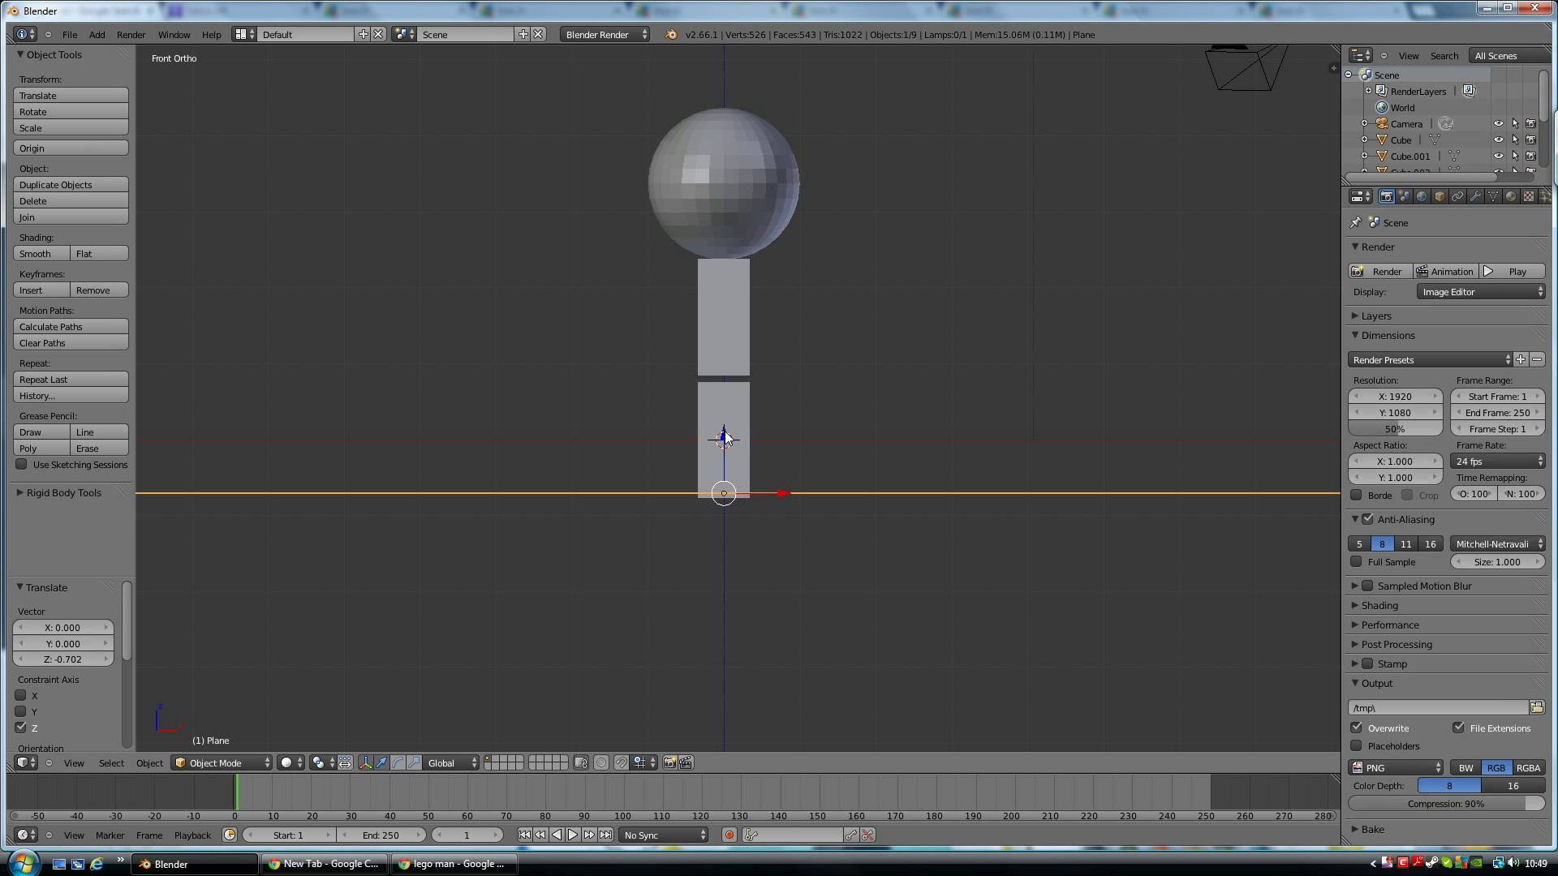
{"action": "left_click_drag", "start_coordinate": [726, 438], "coordinate": [725, 441]}
{"action": "key", "text": "KP_5"}
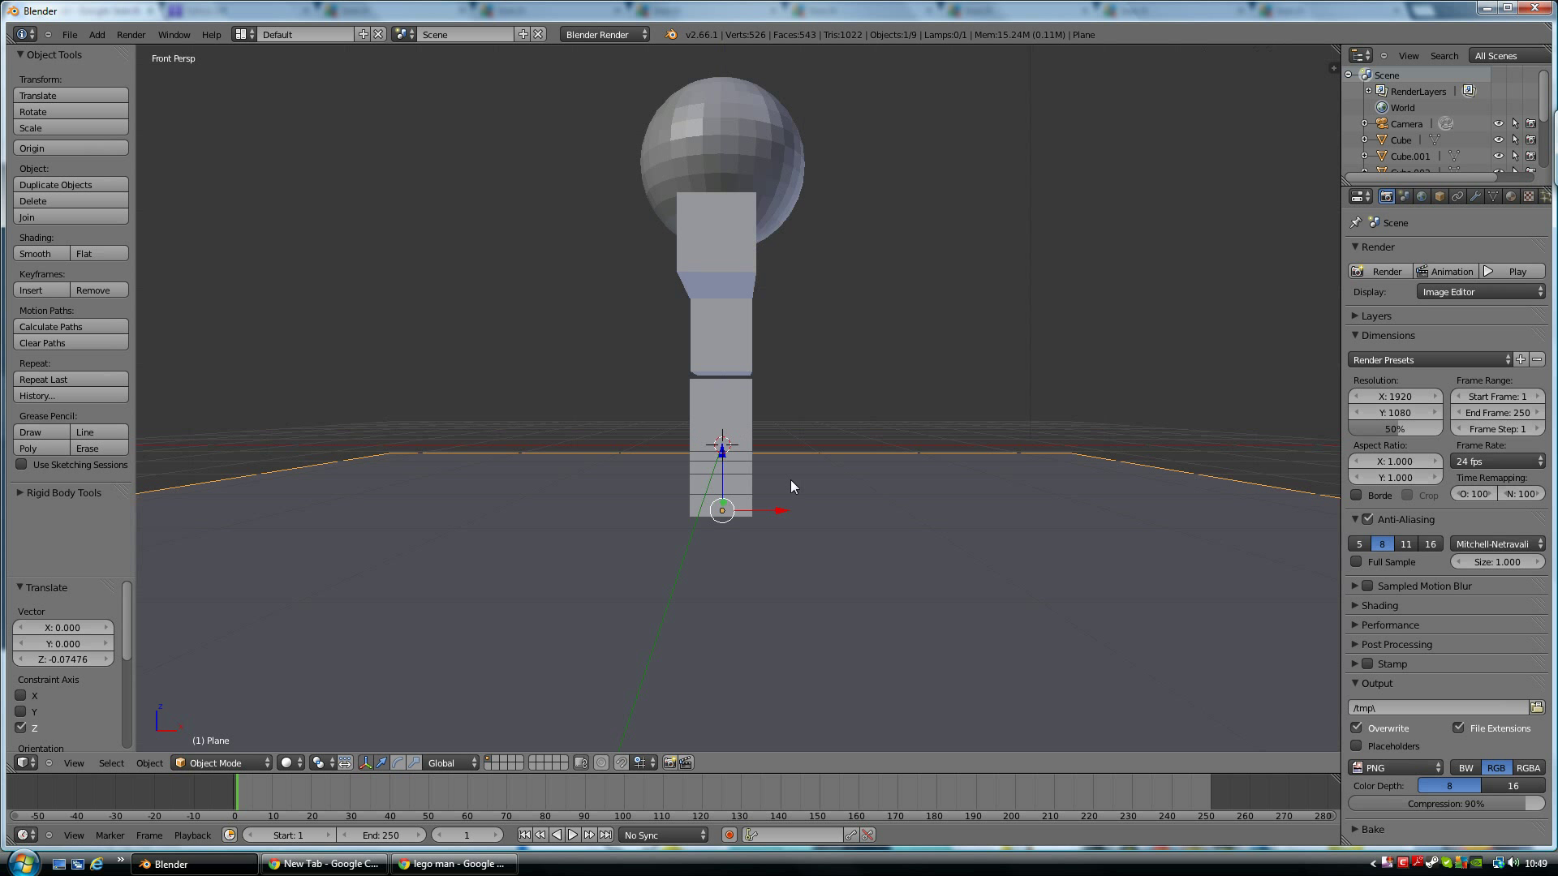
{"action": "middle_click_drag", "start_coordinate": [1019, 378], "coordinate": [714, 421]}
{"action": "scroll", "coordinate": [863, 414], "scroll_direction": "down", "scroll_amount": 4}
{"action": "scroll", "coordinate": [836, 420], "scroll_direction": "up", "scroll_amount": 4}
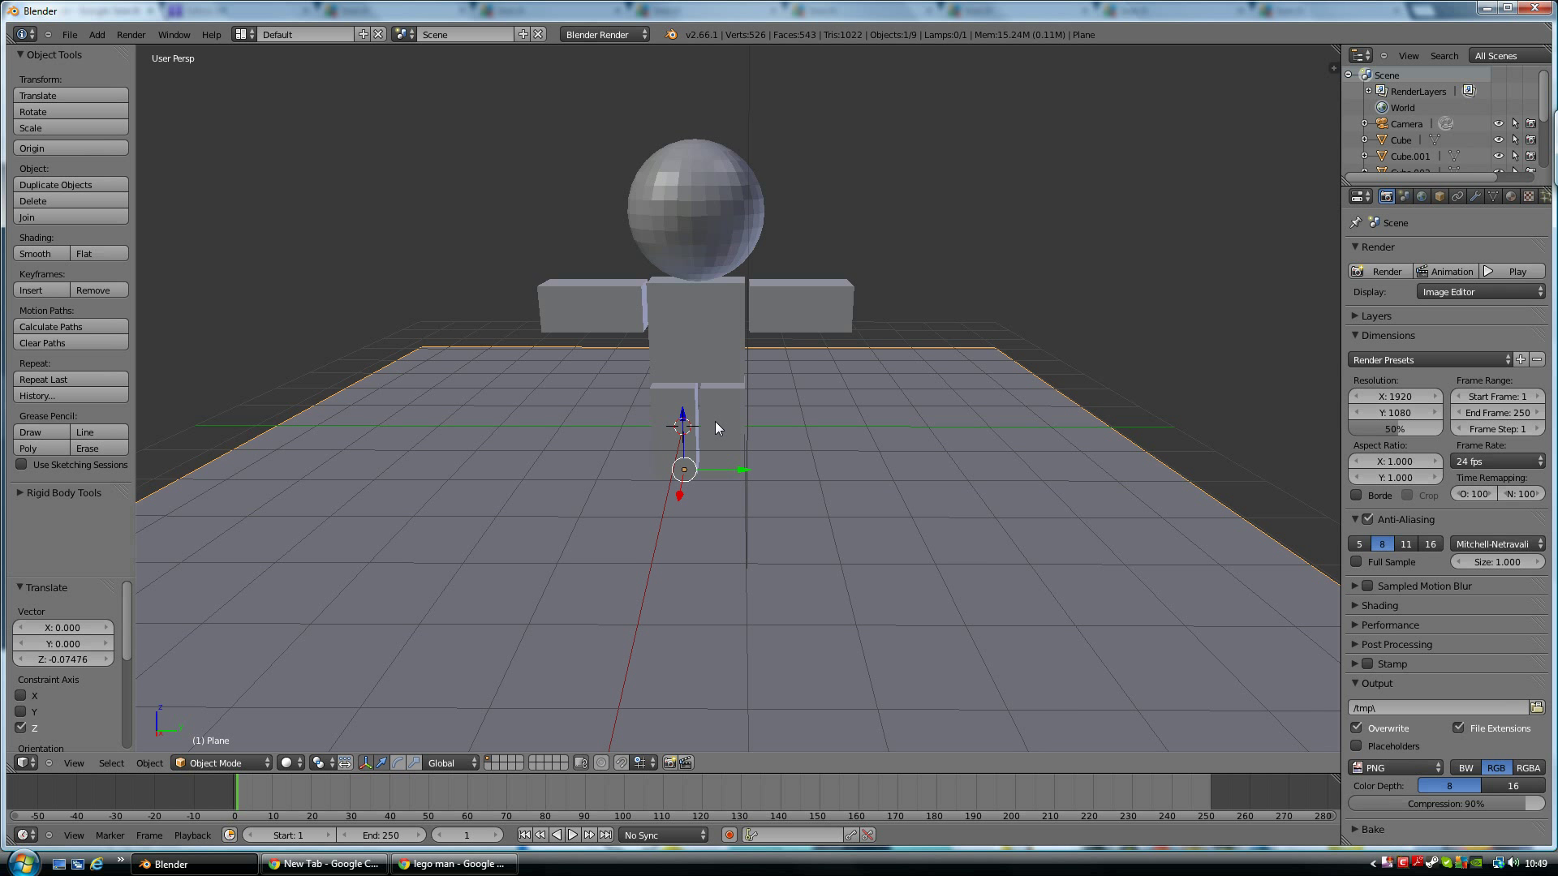